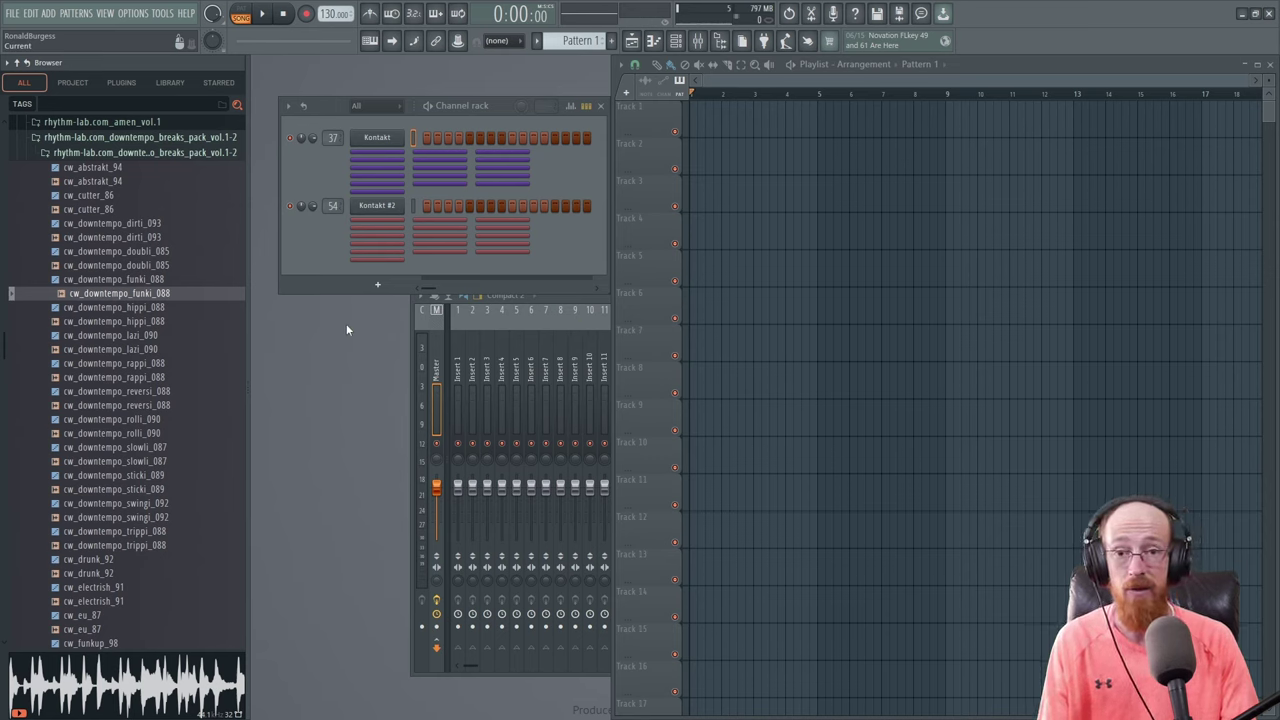
Step: Search 'pa' in More plugins, load Blue Cat's PatchWork Synth as a channel, and move its window down
{"action": "left_click", "coordinate": [375, 285]}
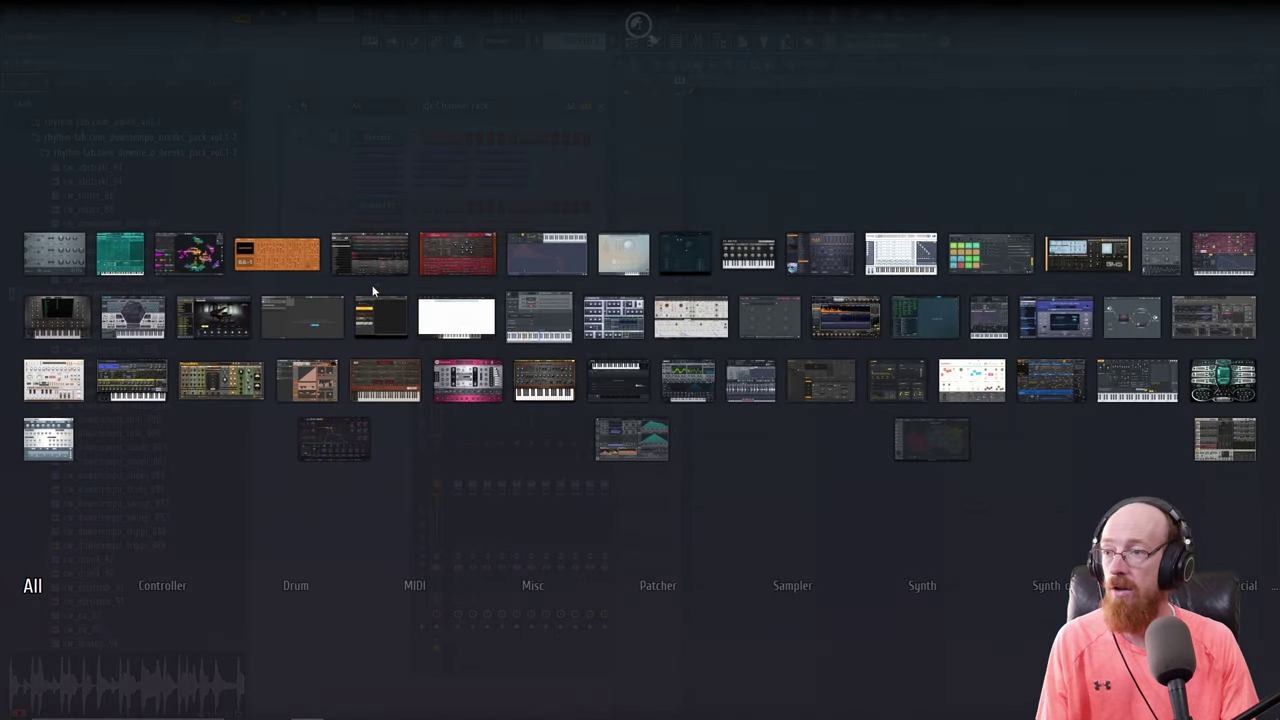
{"action": "key", "text": "Escape"}
{"action": "left_click", "coordinate": [377, 285]}
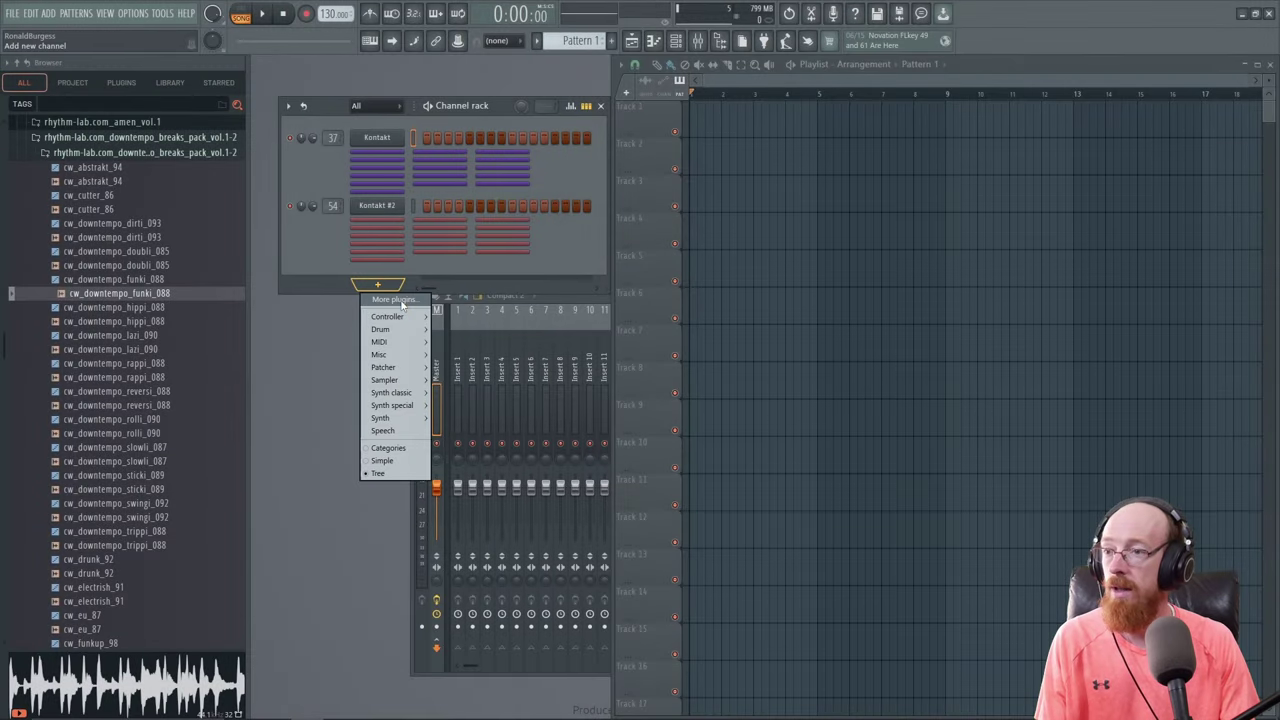
{"action": "left_click", "coordinate": [400, 302]}
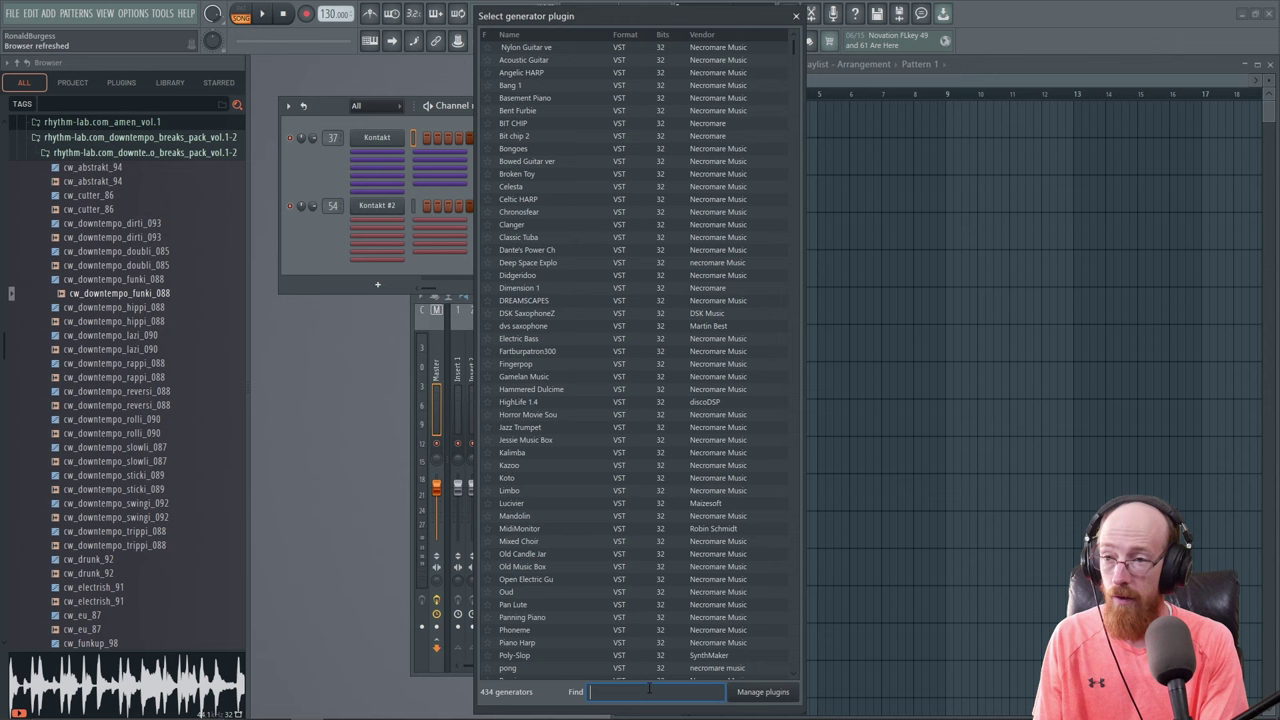
{"action": "type", "text": "pa"}
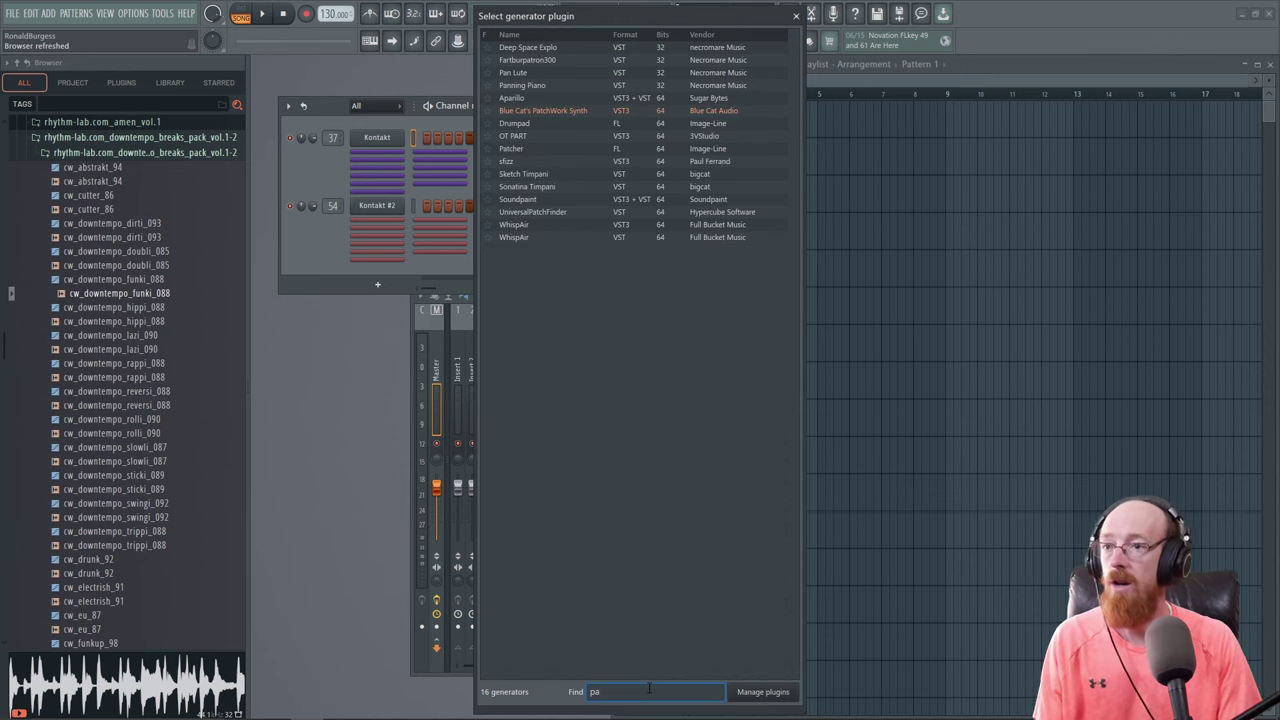
{"action": "double_click", "coordinate": [566, 111]}
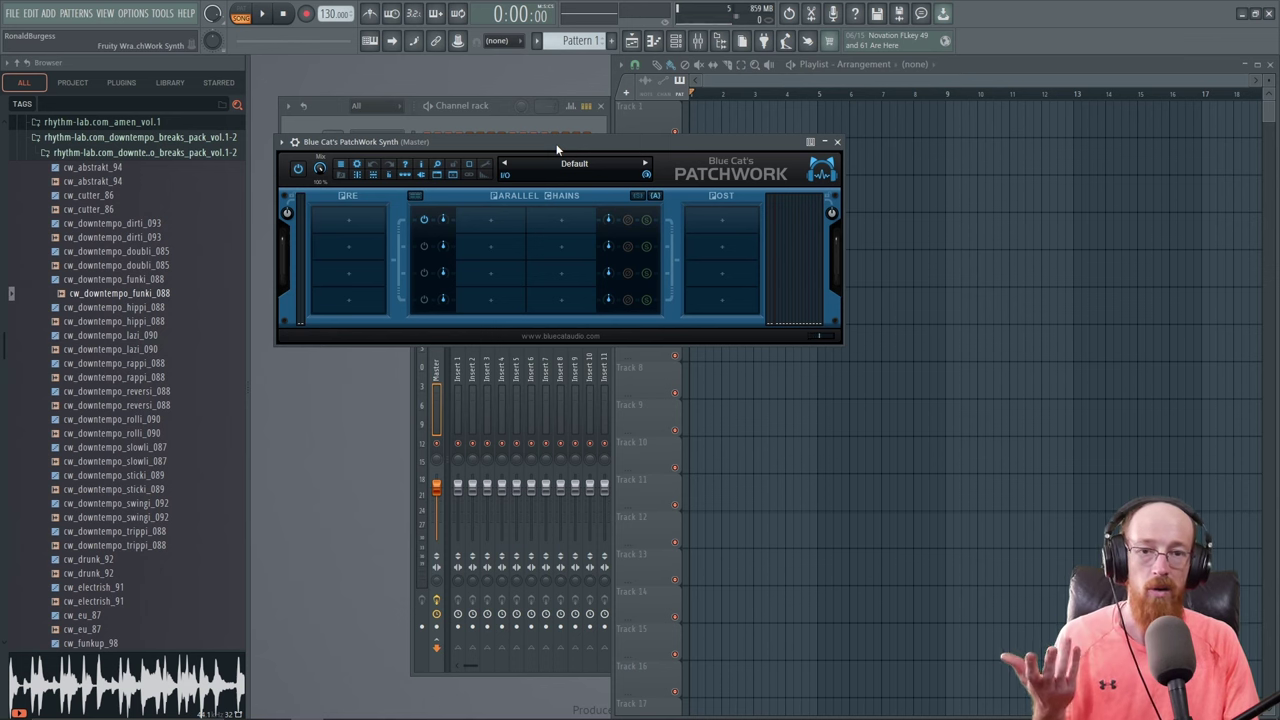
{"action": "left_click_drag", "start_coordinate": [557, 149], "coordinate": [561, 330]}
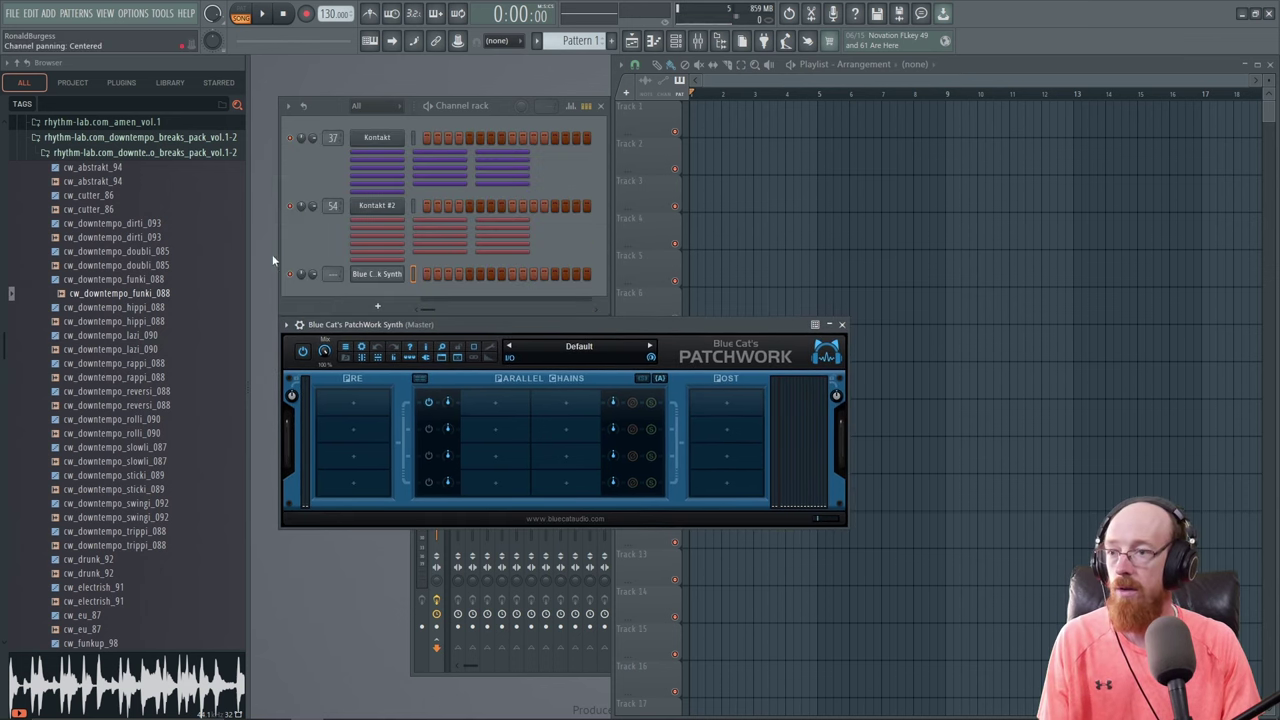
Step: Open PatchWork's piano roll and place red demo notes at B6, G#6, A6, G6 and C7
{"action": "right_click", "coordinate": [381, 277]}
{"action": "left_click", "coordinate": [405, 283]}
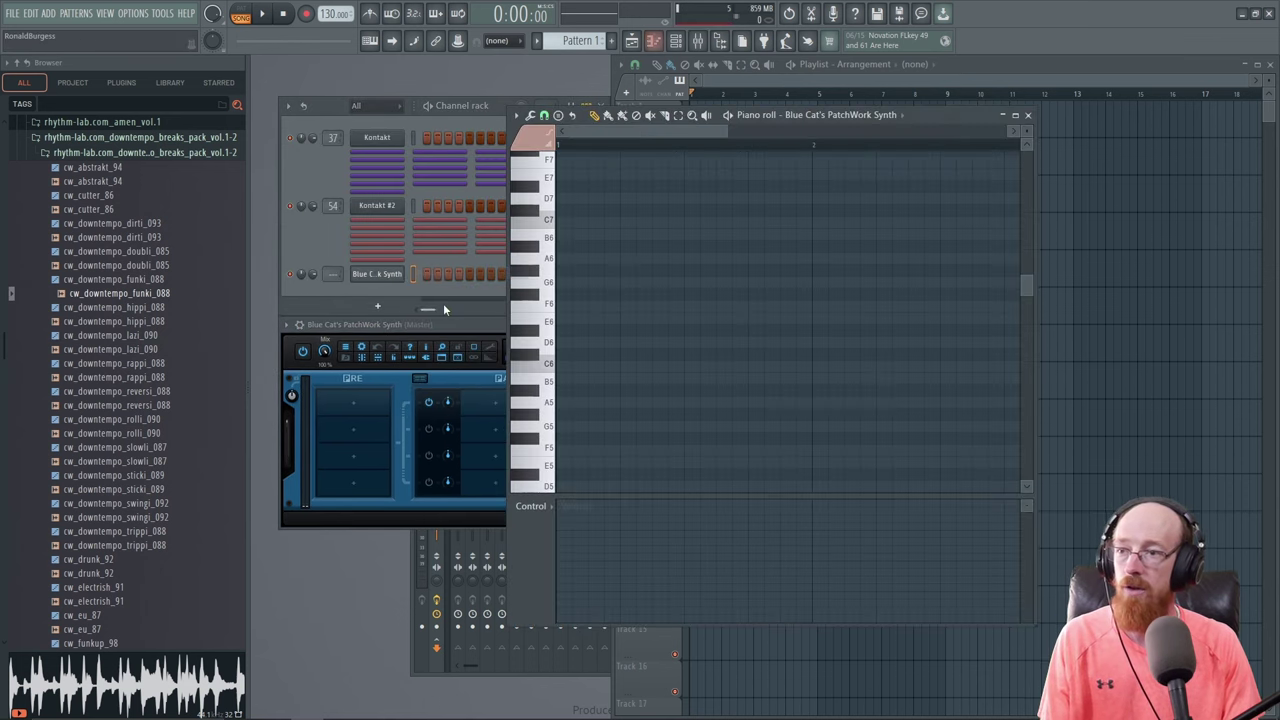
{"action": "left_click", "coordinate": [541, 148]}
{"action": "left_click", "coordinate": [524, 161]}
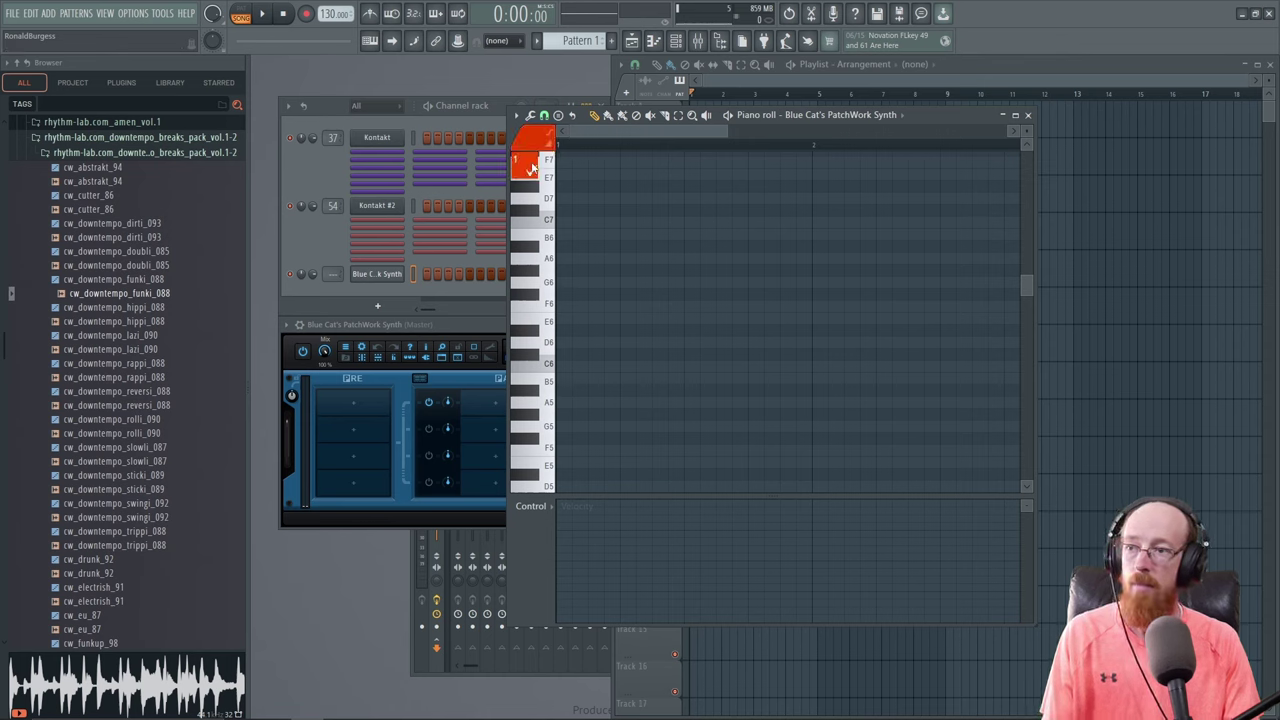
{"action": "left_click", "coordinate": [565, 235]}
{"action": "left_click", "coordinate": [625, 294]}
{"action": "left_click", "coordinate": [672, 258]}
{"action": "left_click", "coordinate": [752, 282]}
{"action": "left_click", "coordinate": [800, 222]}
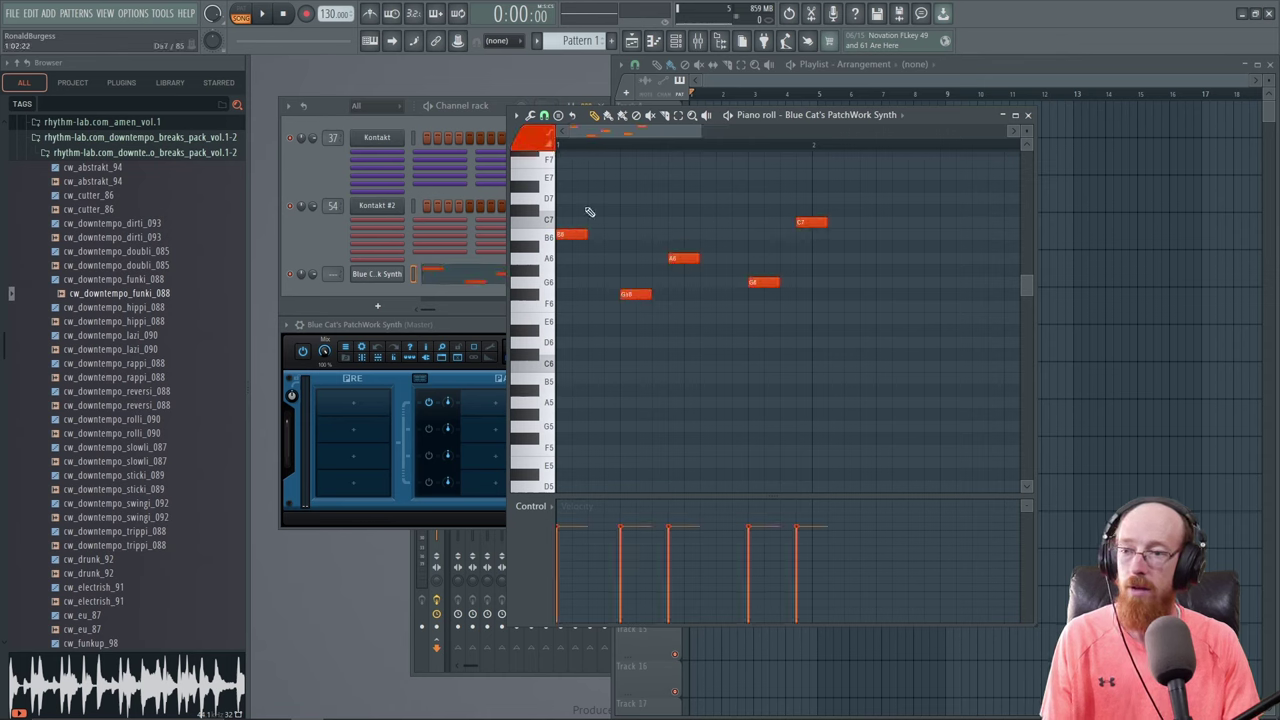
Step: Place four more demo notes at B5, D#6, E6 and A5
{"action": "left_click", "coordinate": [533, 158]}
{"action": "left_click", "coordinate": [533, 196]}
{"action": "left_click", "coordinate": [625, 378]}
{"action": "left_click", "coordinate": [690, 354]}
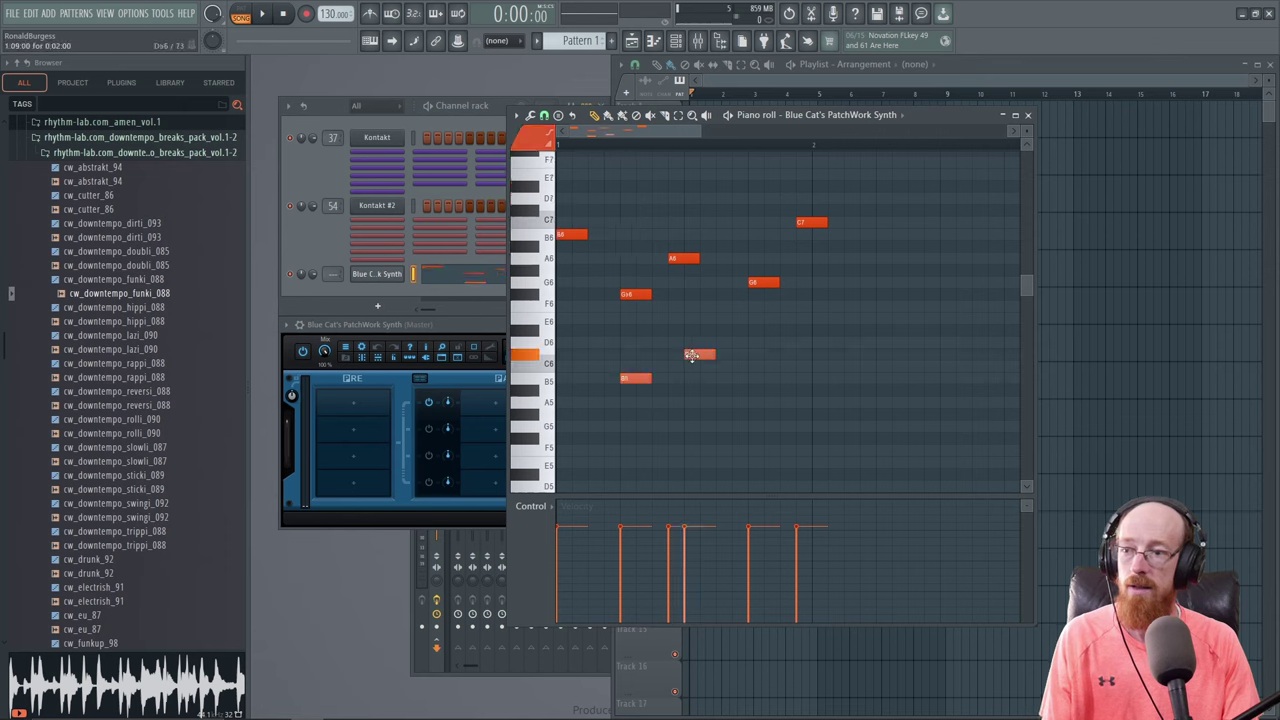
{"action": "left_click", "coordinate": [801, 318]}
{"action": "left_click", "coordinate": [786, 390]}
Step: Select all nine demo notes and delete them
{"action": "left_click_drag", "start_coordinate": [614, 299], "coordinate": [934, 394]}
{"action": "left_click_drag", "start_coordinate": [574, 180], "coordinate": [868, 300]}
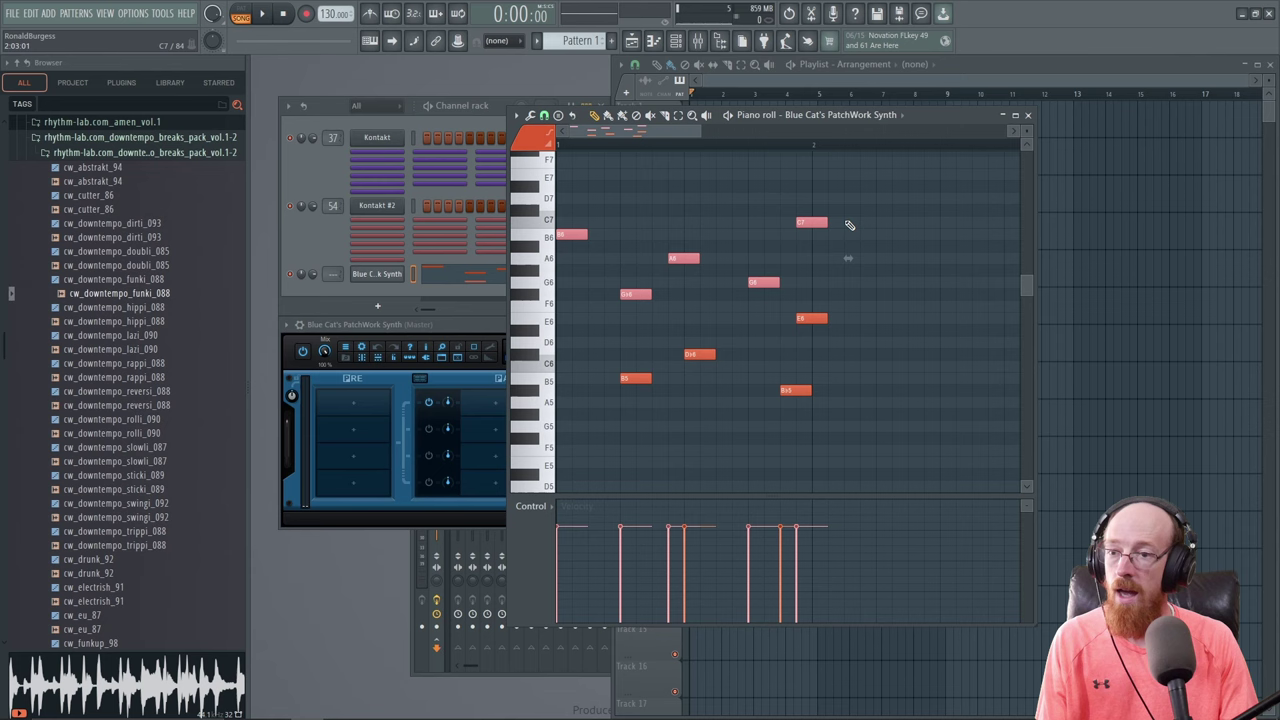
{"action": "left_click_drag", "start_coordinate": [870, 206], "coordinate": [540, 460]}
{"action": "key", "text": "Delete"}
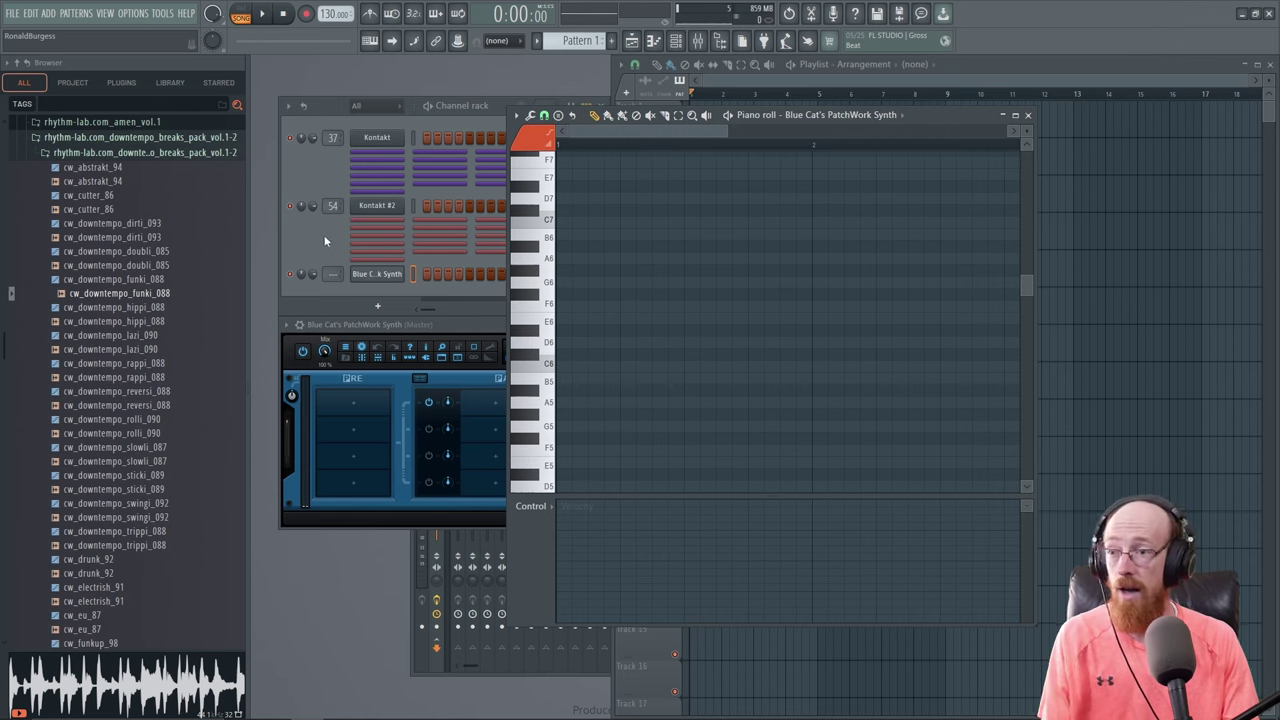
Step: View the piano roll's MIDI channel colour groups, then return to the empty PatchWork window
{"action": "left_click", "coordinate": [382, 292]}
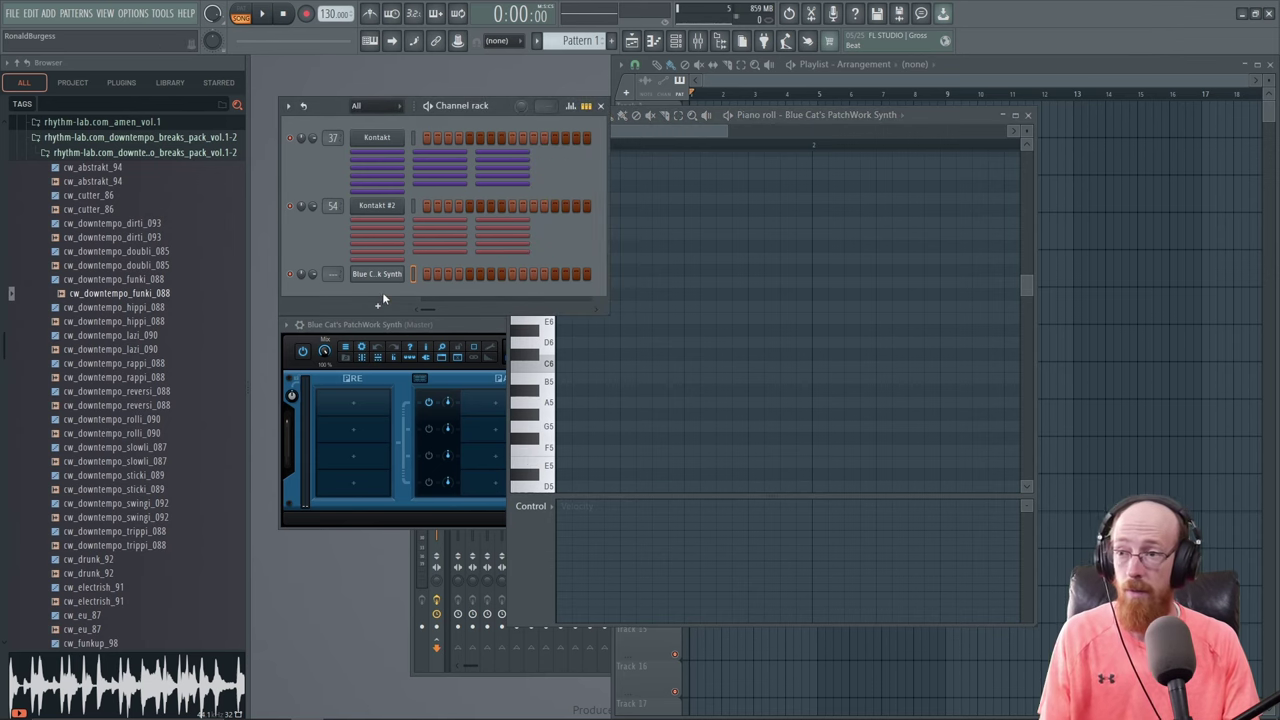
{"action": "left_click", "coordinate": [703, 126]}
{"action": "left_click", "coordinate": [542, 135]}
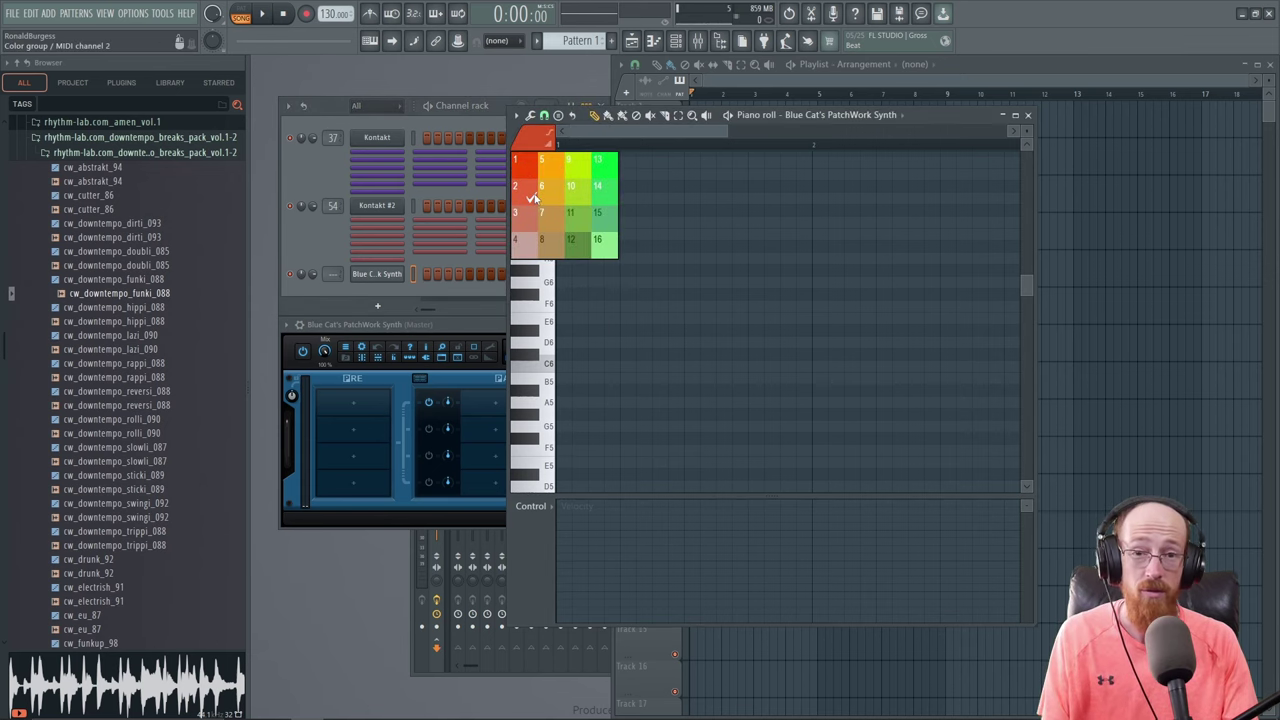
{"action": "left_click", "coordinate": [490, 254]}
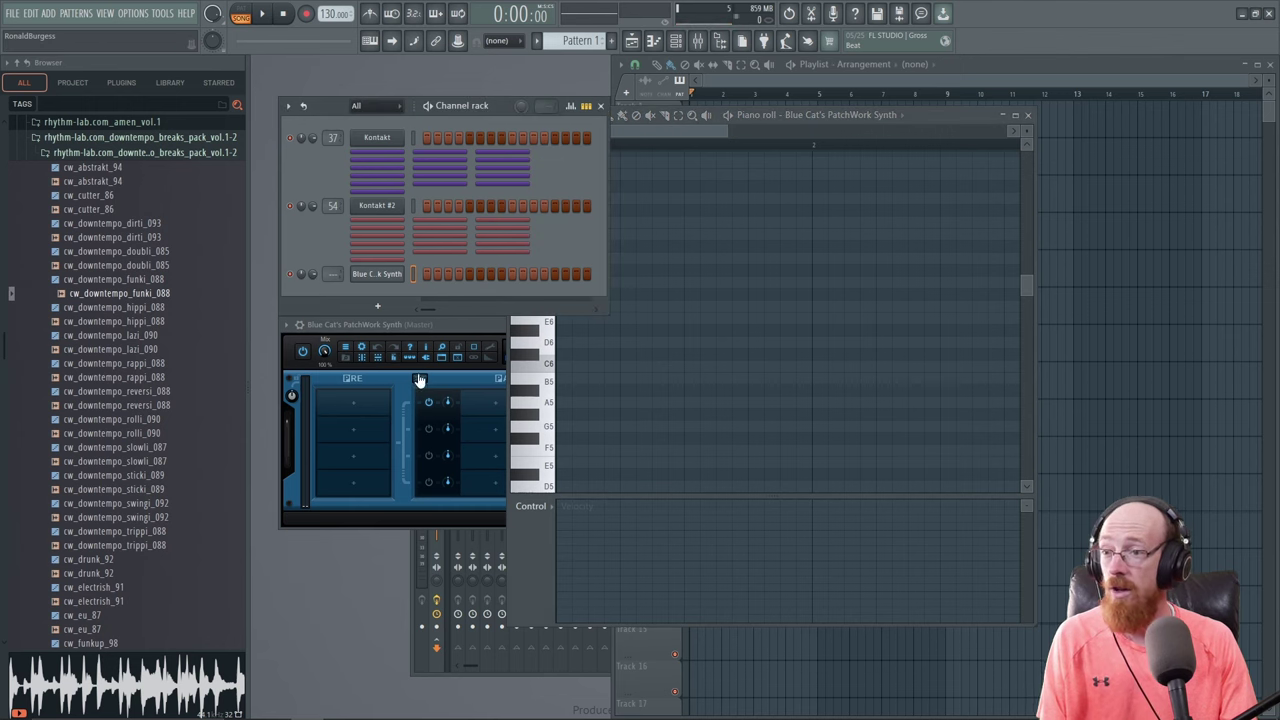
{"action": "left_click", "coordinate": [445, 324]}
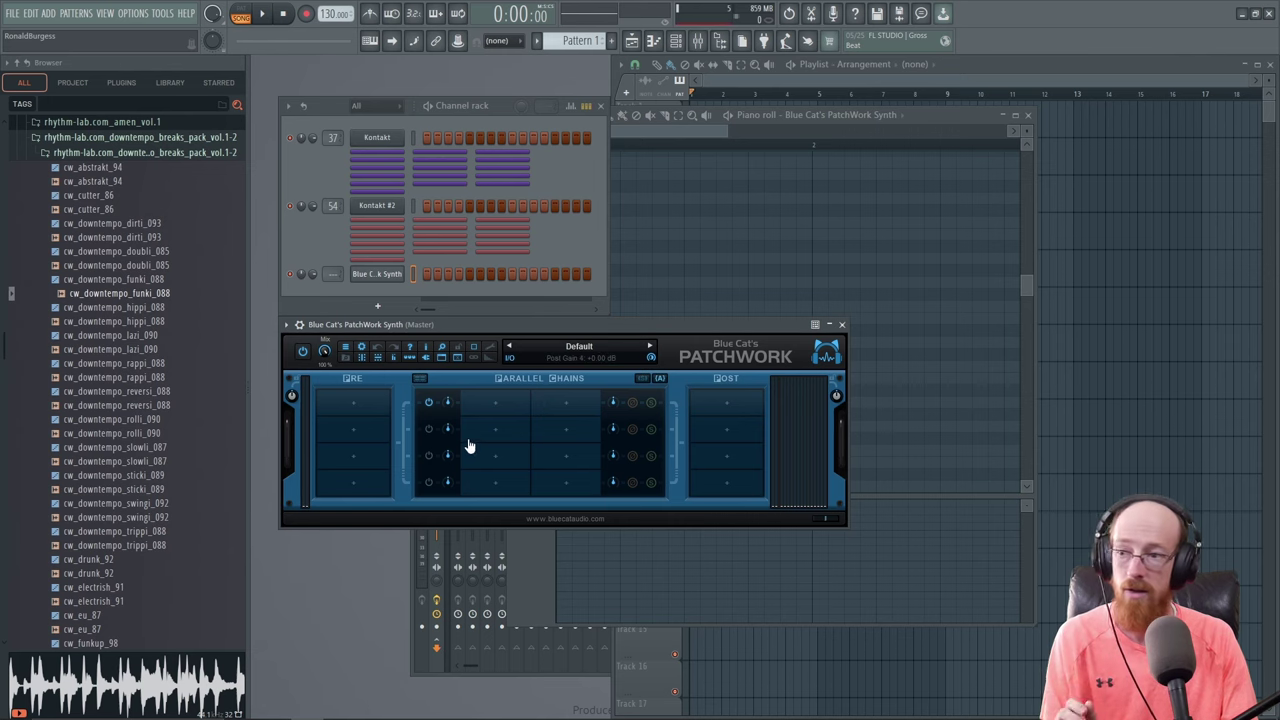
Step: Load Keyscape.vst3 into PatchWork's first parallel chain slot and close Keyscape's window
{"action": "left_click", "coordinate": [490, 406]}
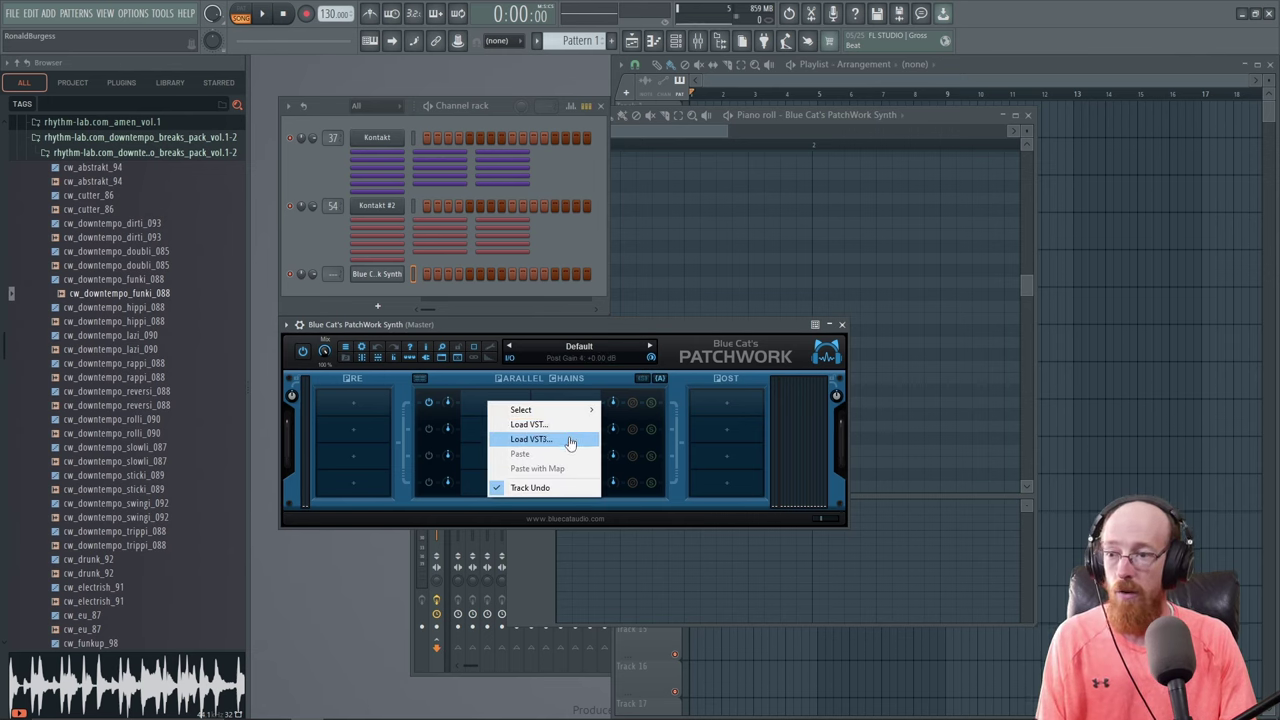
{"action": "left_click", "coordinate": [568, 439]}
{"action": "scroll", "coordinate": [303, 228], "scroll_direction": "down", "scroll_amount": 20}
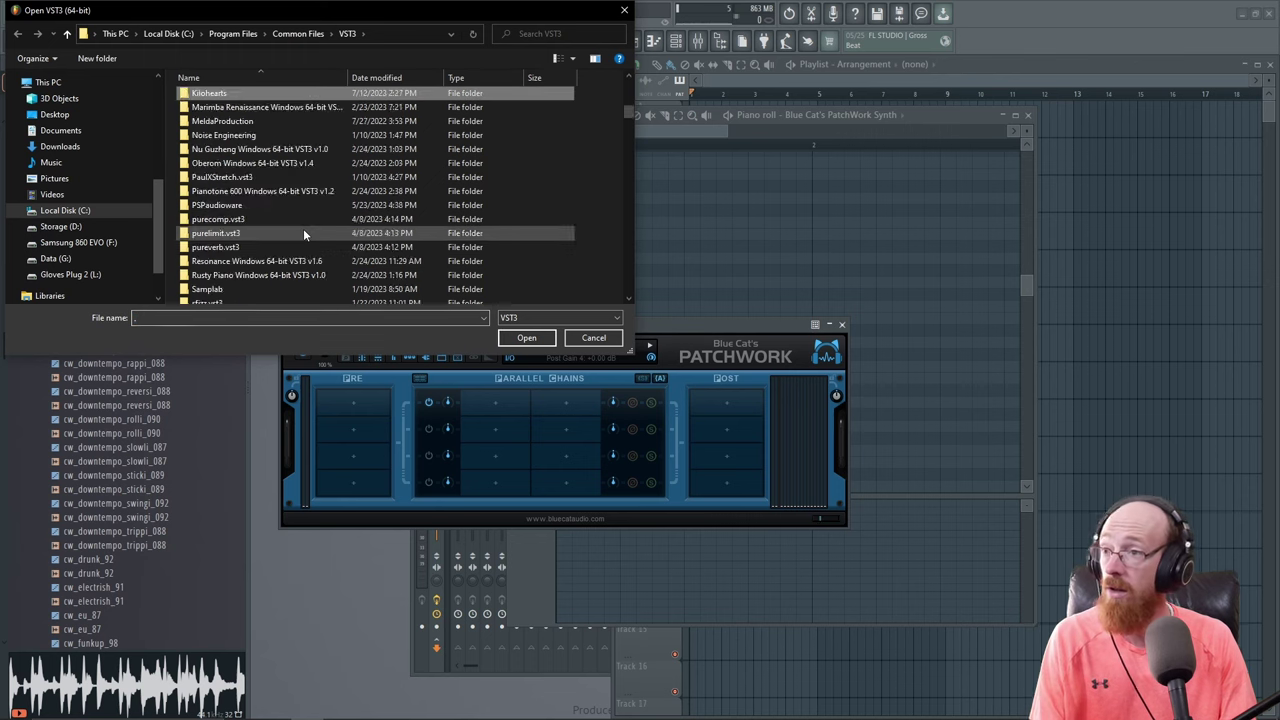
{"action": "left_click", "coordinate": [215, 93]}
{"action": "left_click", "coordinate": [527, 338]}
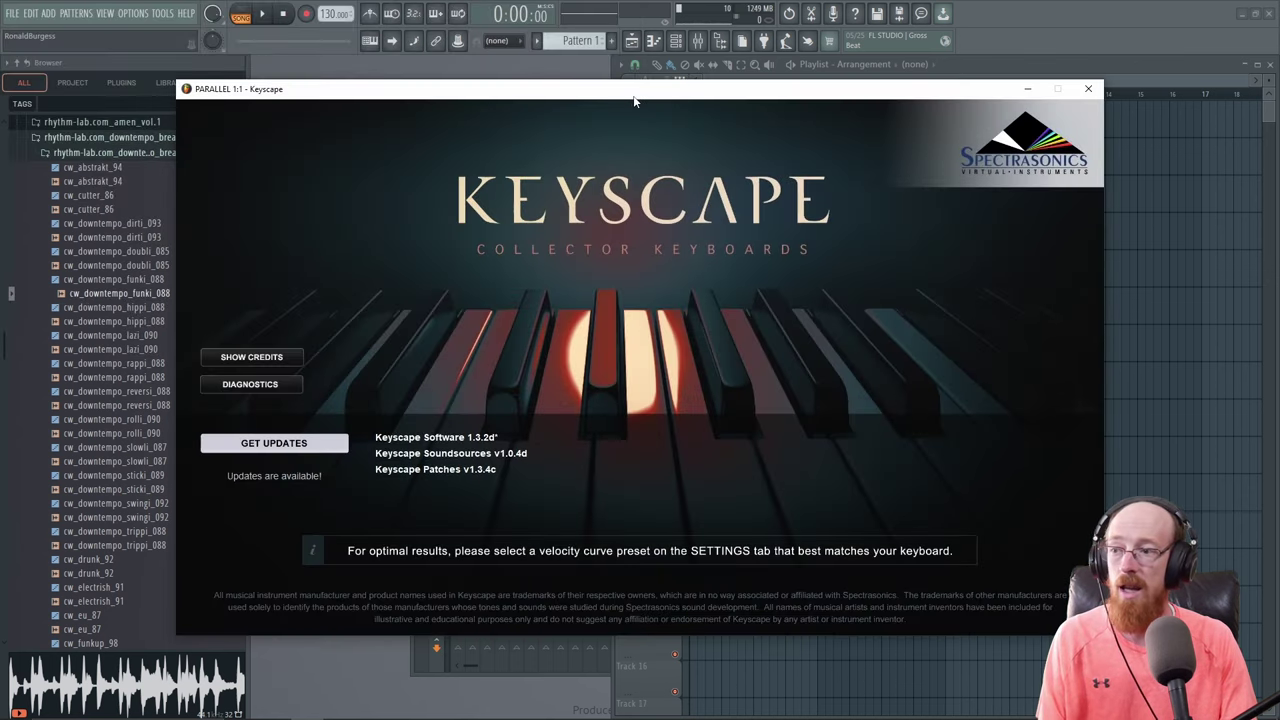
{"action": "left_click_drag", "start_coordinate": [634, 100], "coordinate": [647, 118]}
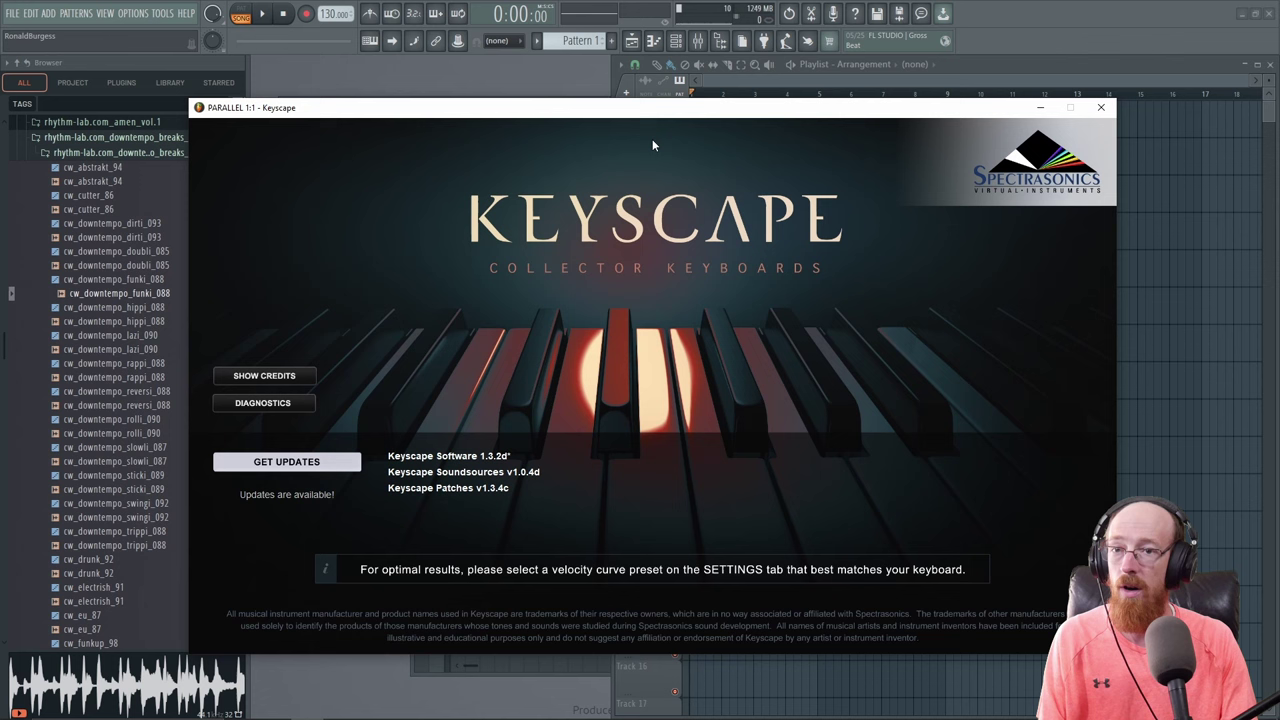
{"action": "left_click", "coordinate": [1104, 108]}
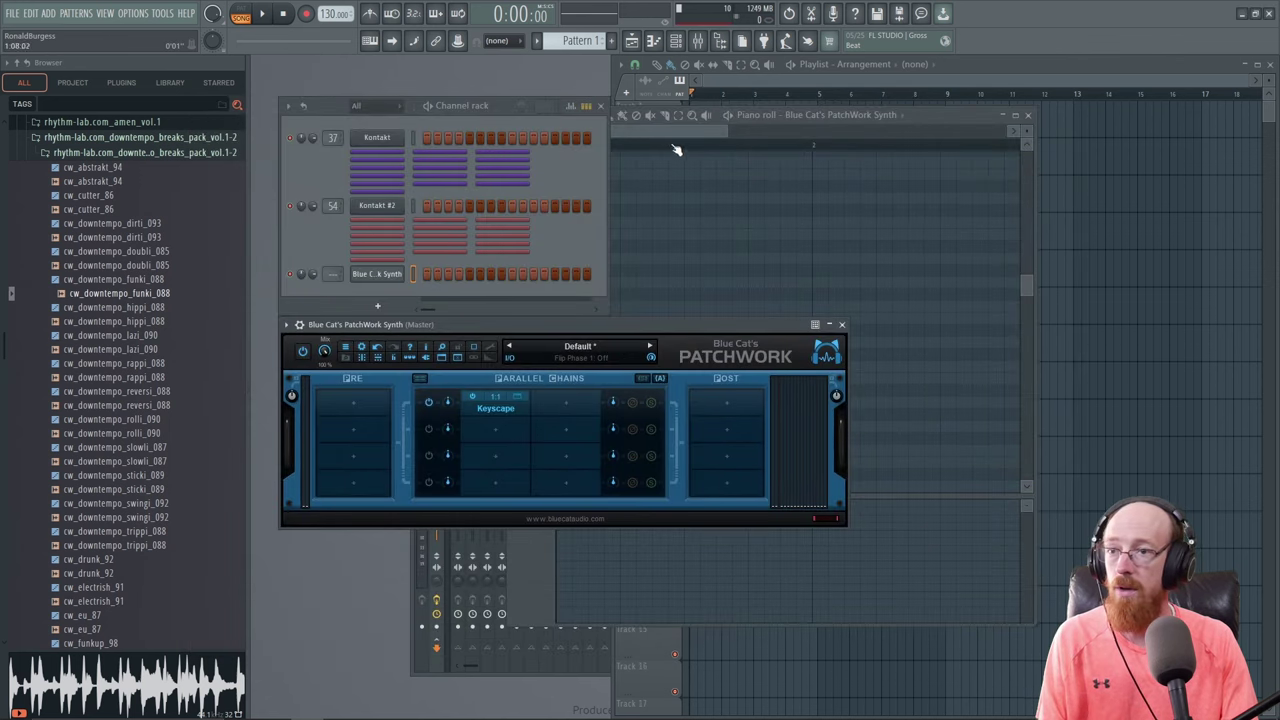
Step: Write a short G5–B5–D6 chord at the pattern start in the piano roll
{"action": "left_click", "coordinate": [676, 149]}
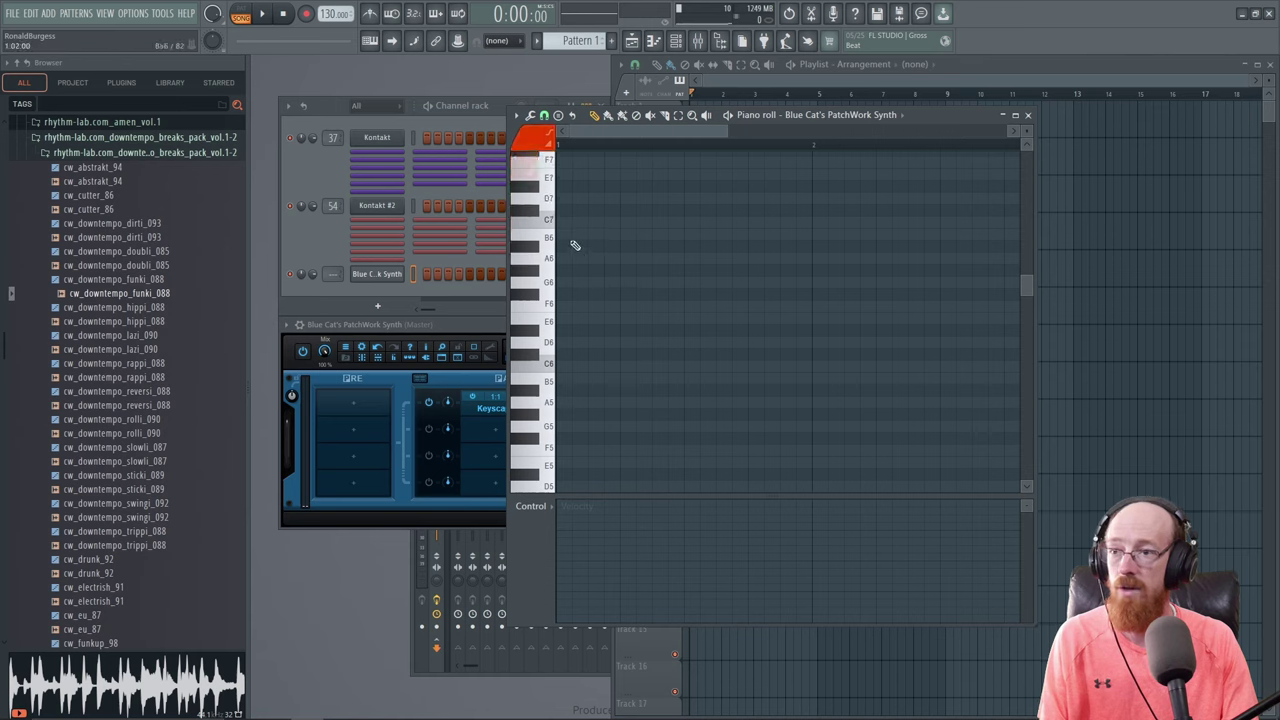
{"action": "scroll", "coordinate": [580, 340], "scroll_direction": "down", "scroll_amount": 2}
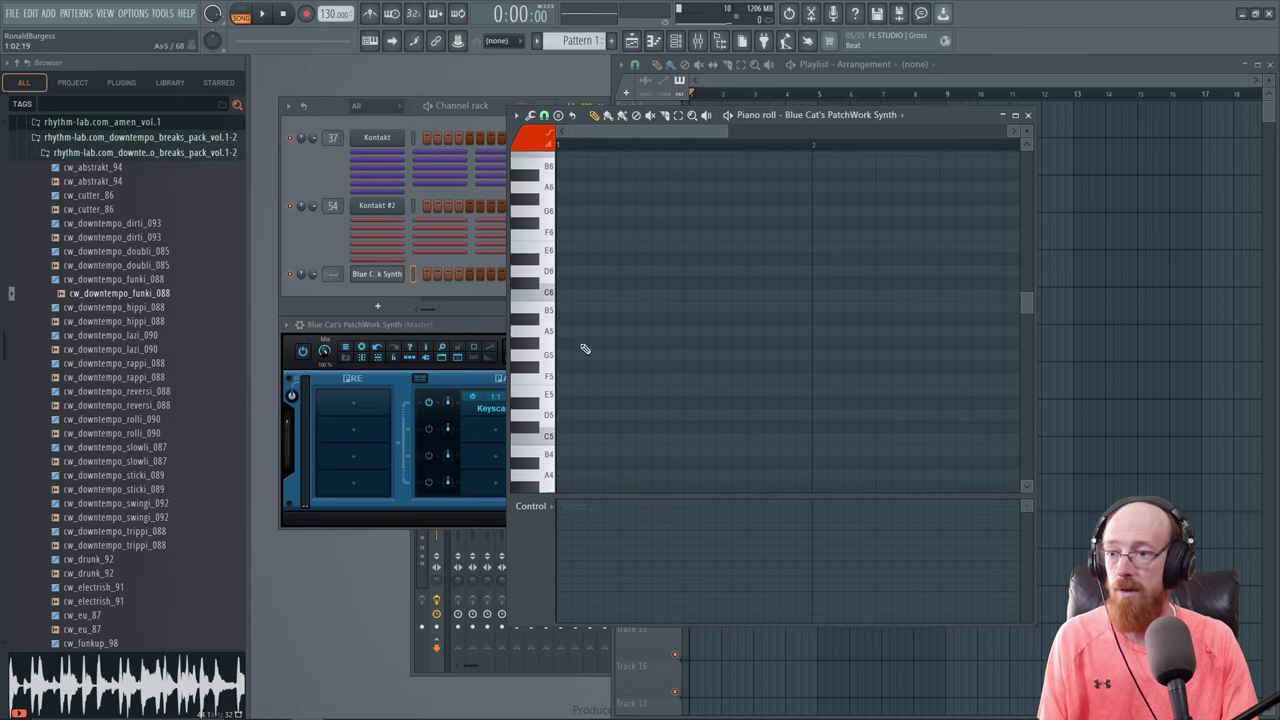
{"action": "left_click", "coordinate": [572, 356]}
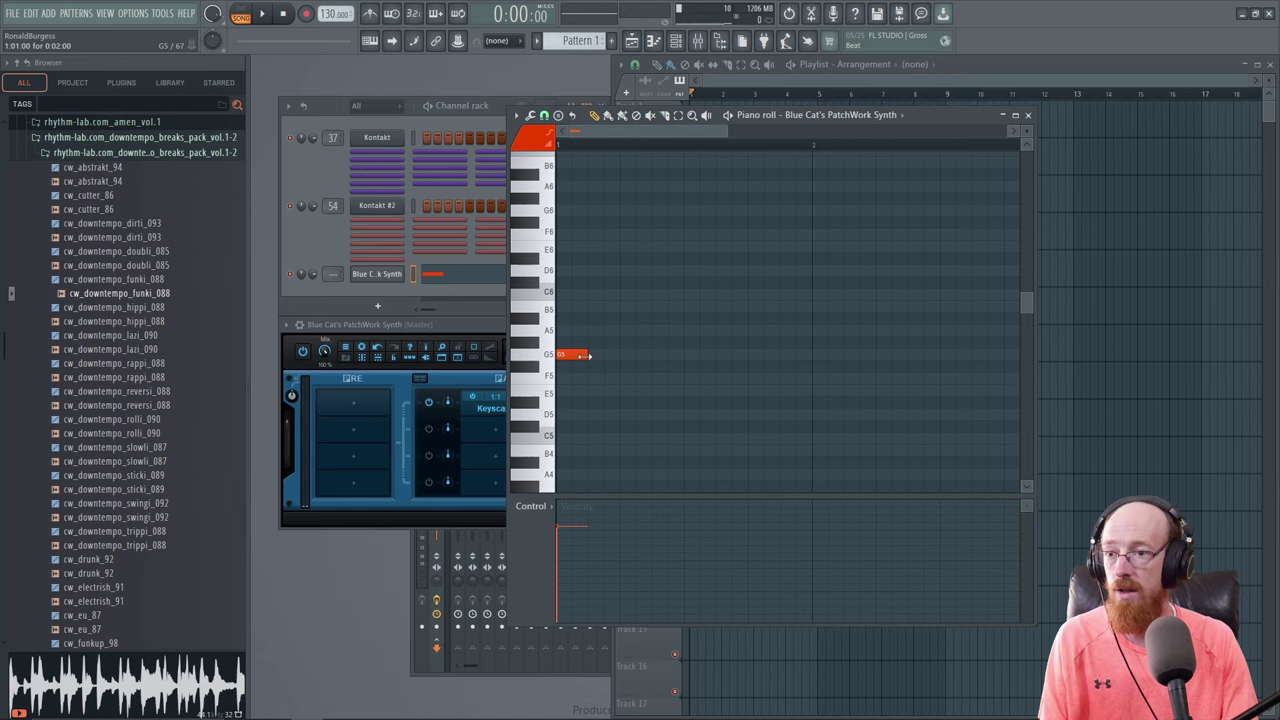
{"action": "left_click_drag", "start_coordinate": [583, 356], "coordinate": [812, 356]}
{"action": "left_click", "coordinate": [562, 308]}
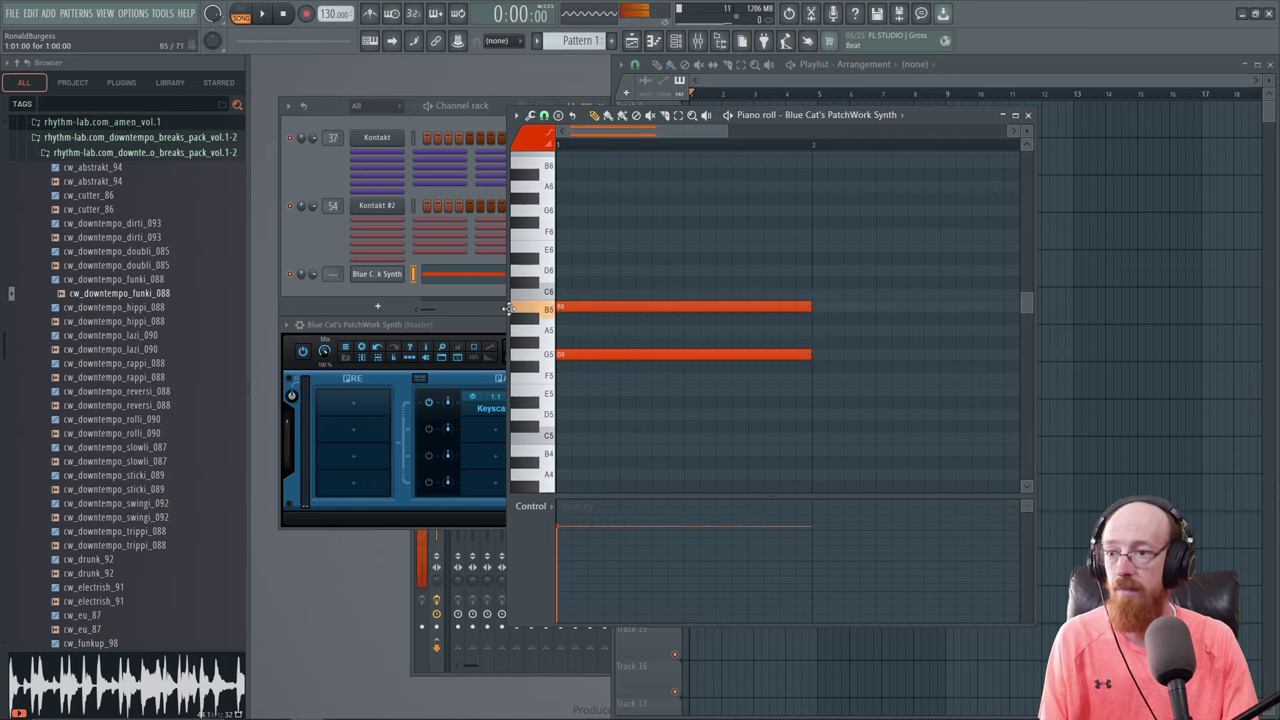
{"action": "left_click", "coordinate": [562, 270]}
{"action": "key", "text": "ctrl+a"}
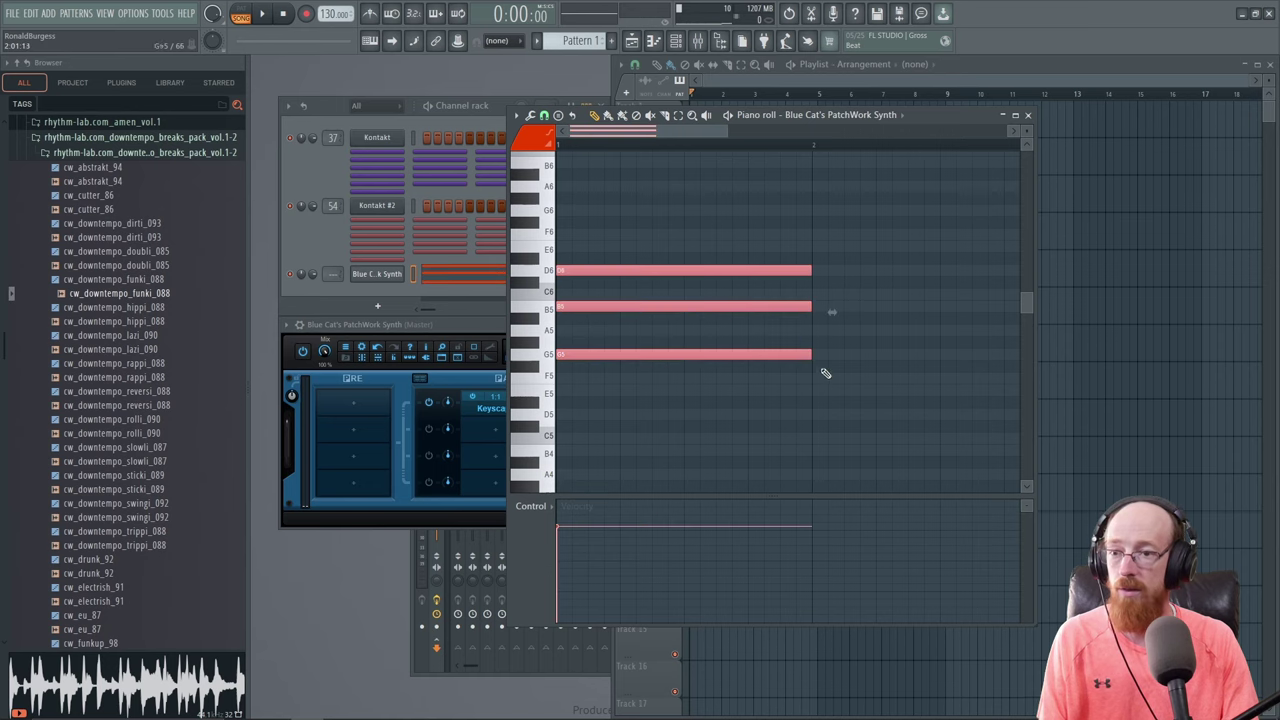
{"action": "left_click_drag", "start_coordinate": [812, 308], "coordinate": [599, 391]}
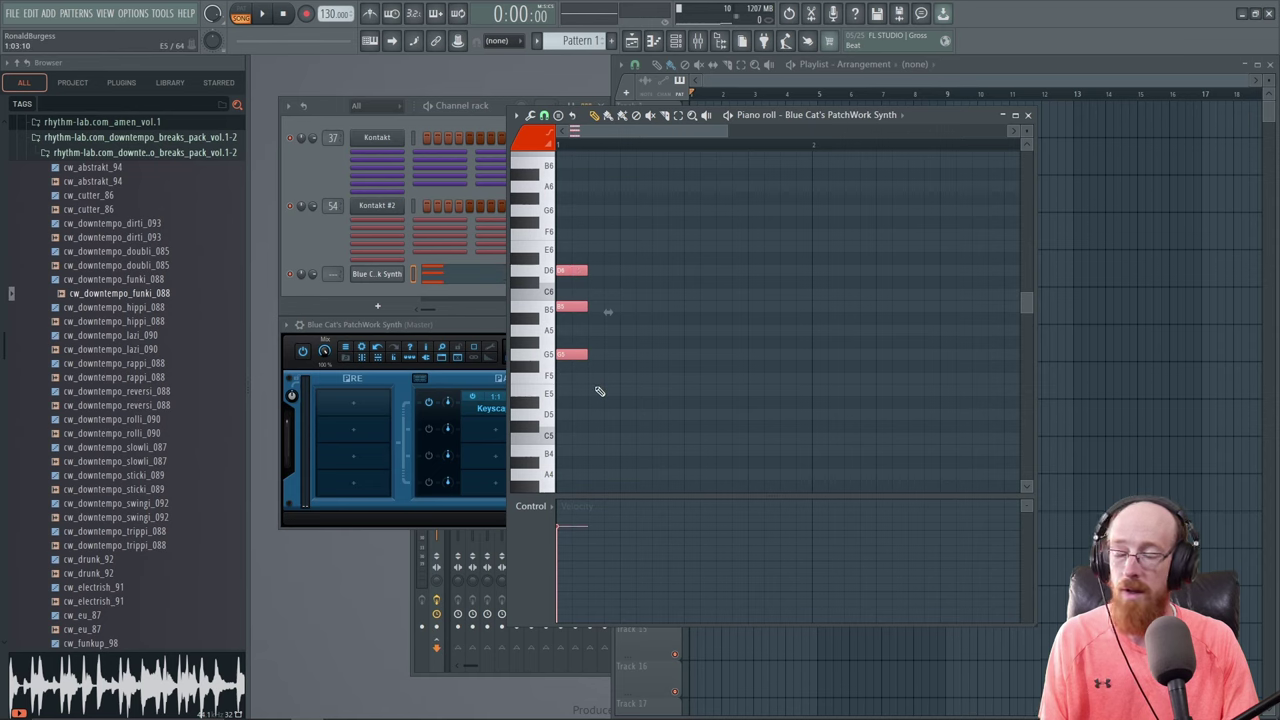
{"action": "key", "text": "ctrl+d"}
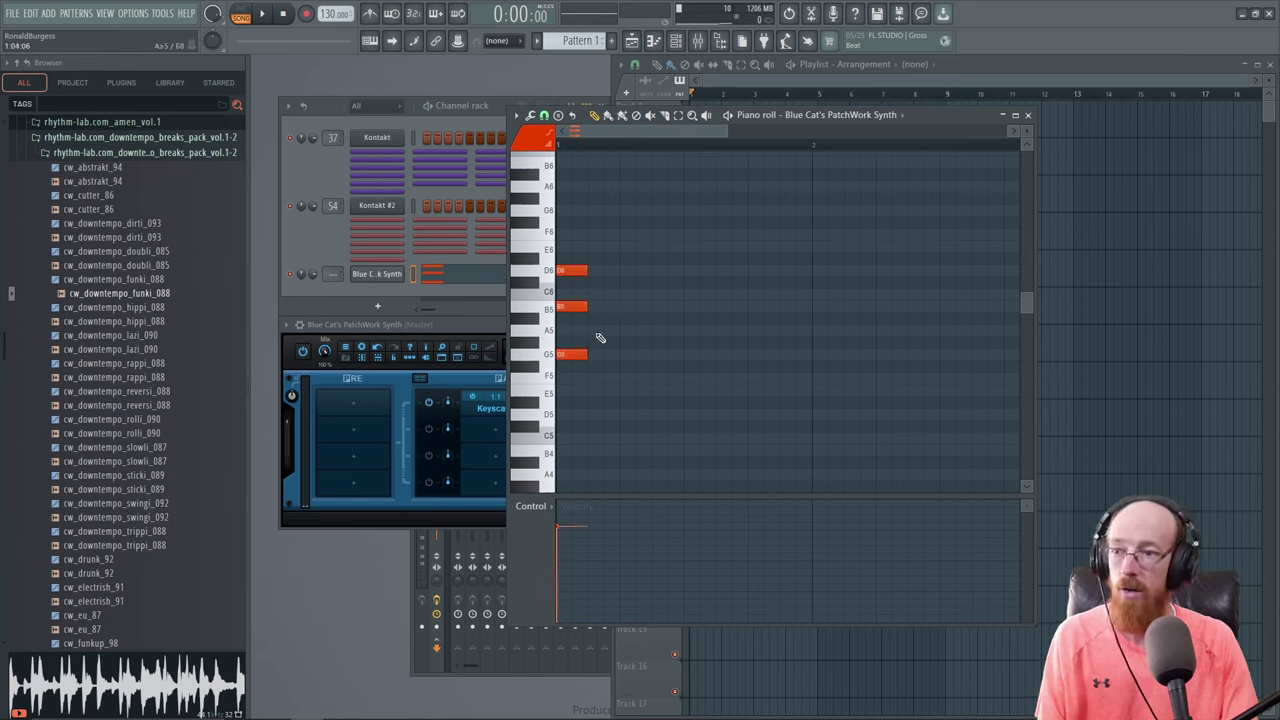
Step: Play the chord in pattern mode through Keyscape, then stop playback
{"action": "key", "text": "F6"}
{"action": "key", "text": "space"}
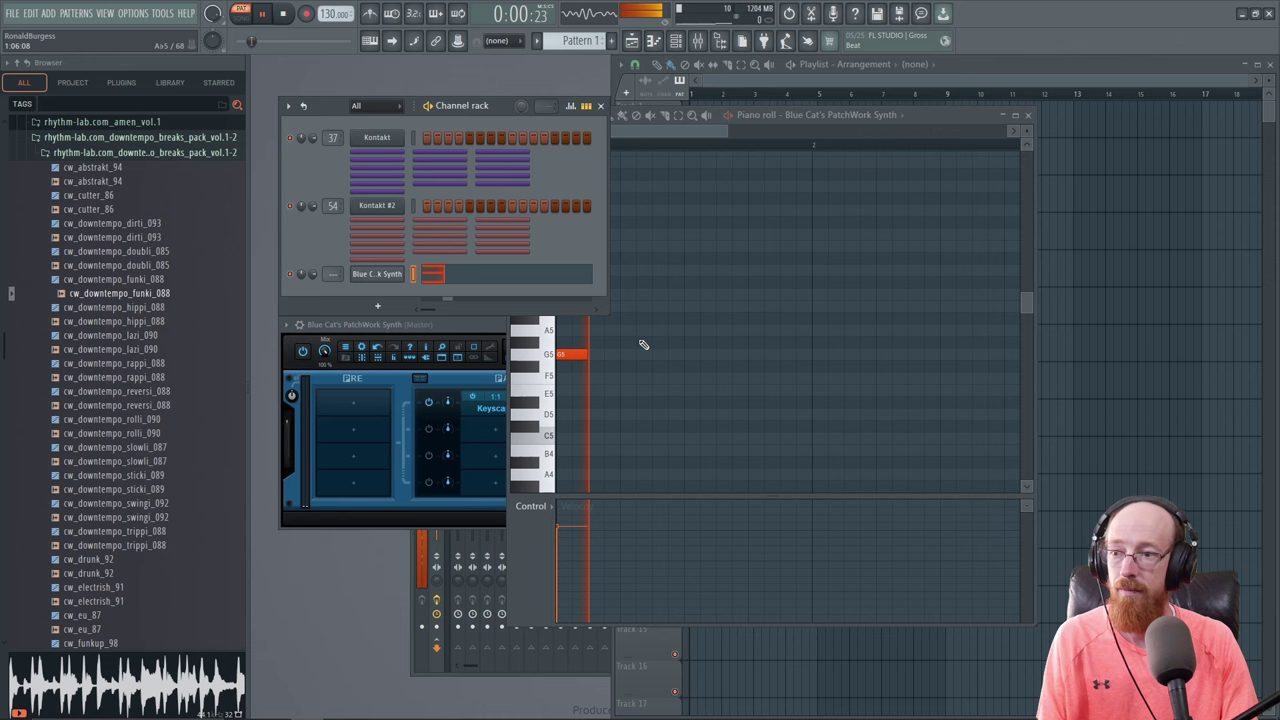
{"action": "left_click", "coordinate": [433, 506]}
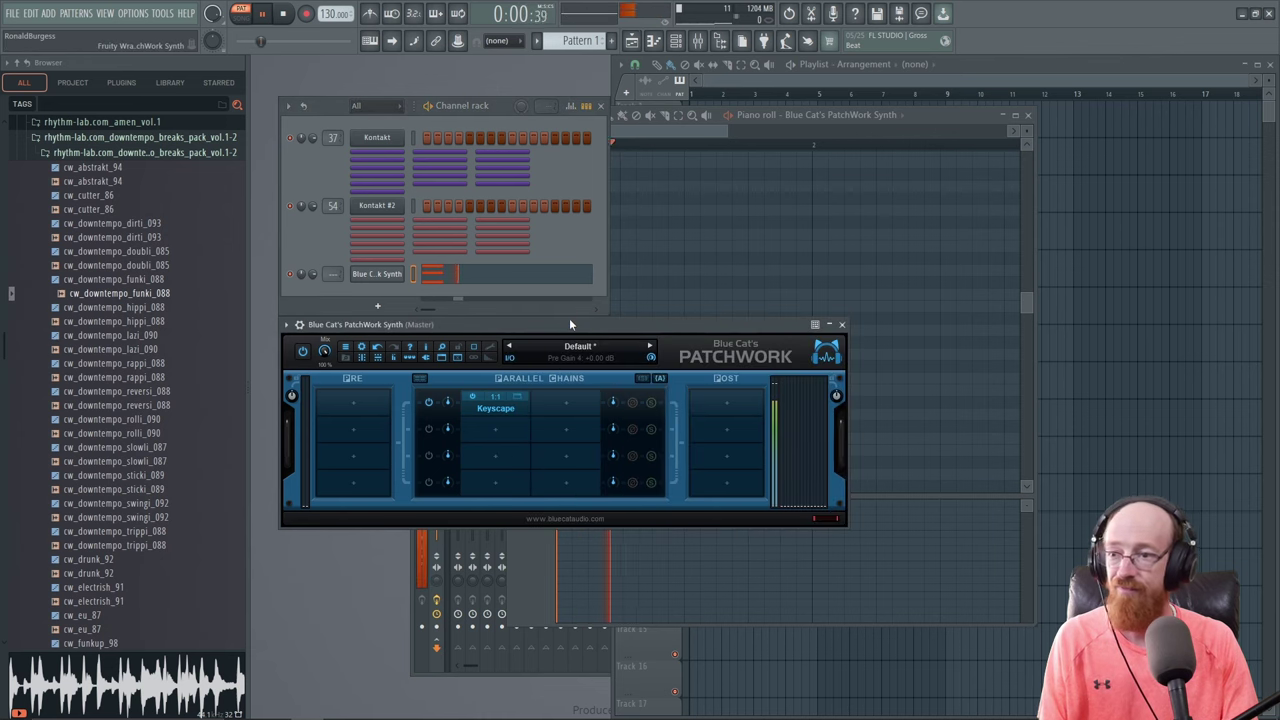
{"action": "key", "text": "space"}
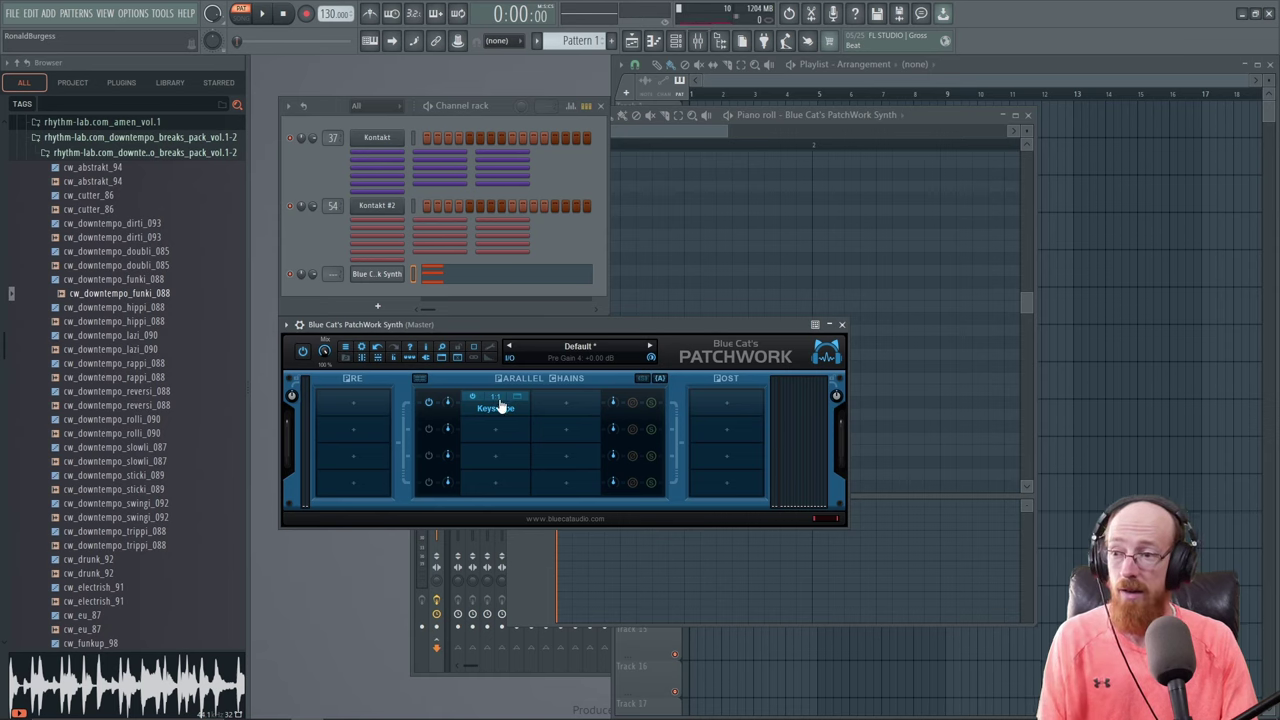
Step: Set the Keyscape chain's MIDI Input to Host Channel 1
{"action": "right_click", "coordinate": [497, 402]}
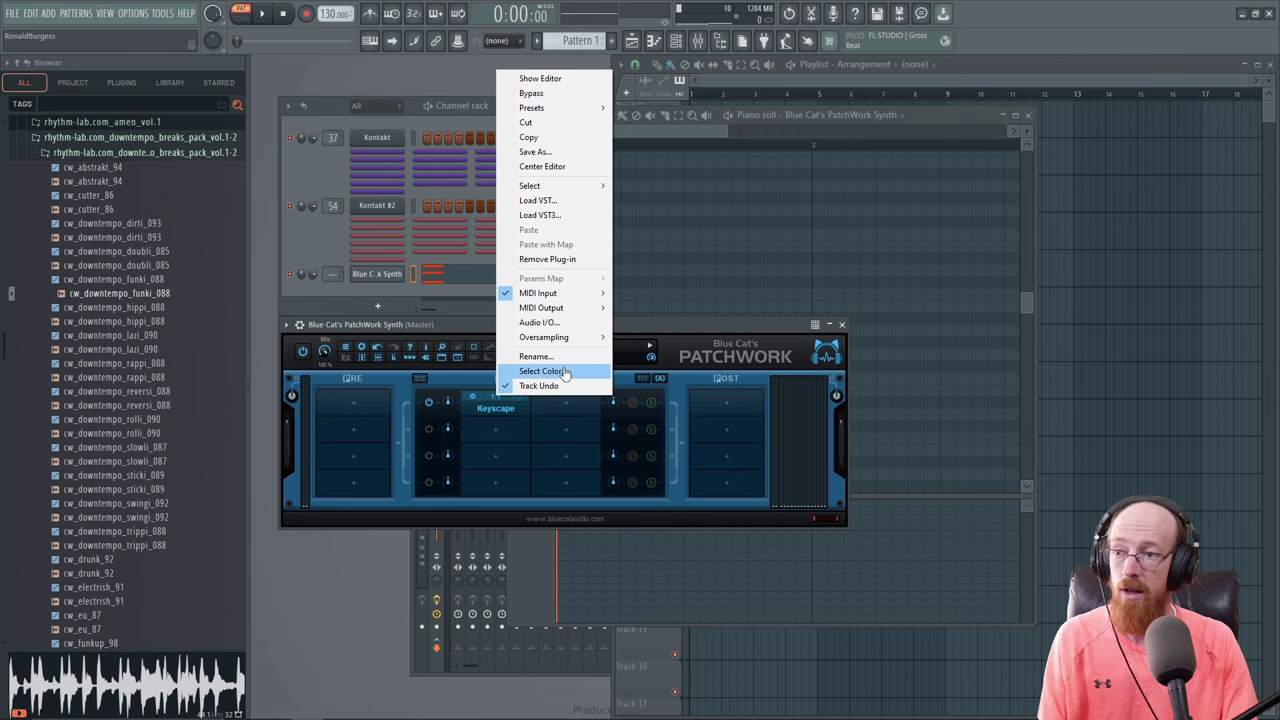
{"action": "mouse_move", "coordinate": [545, 296]}
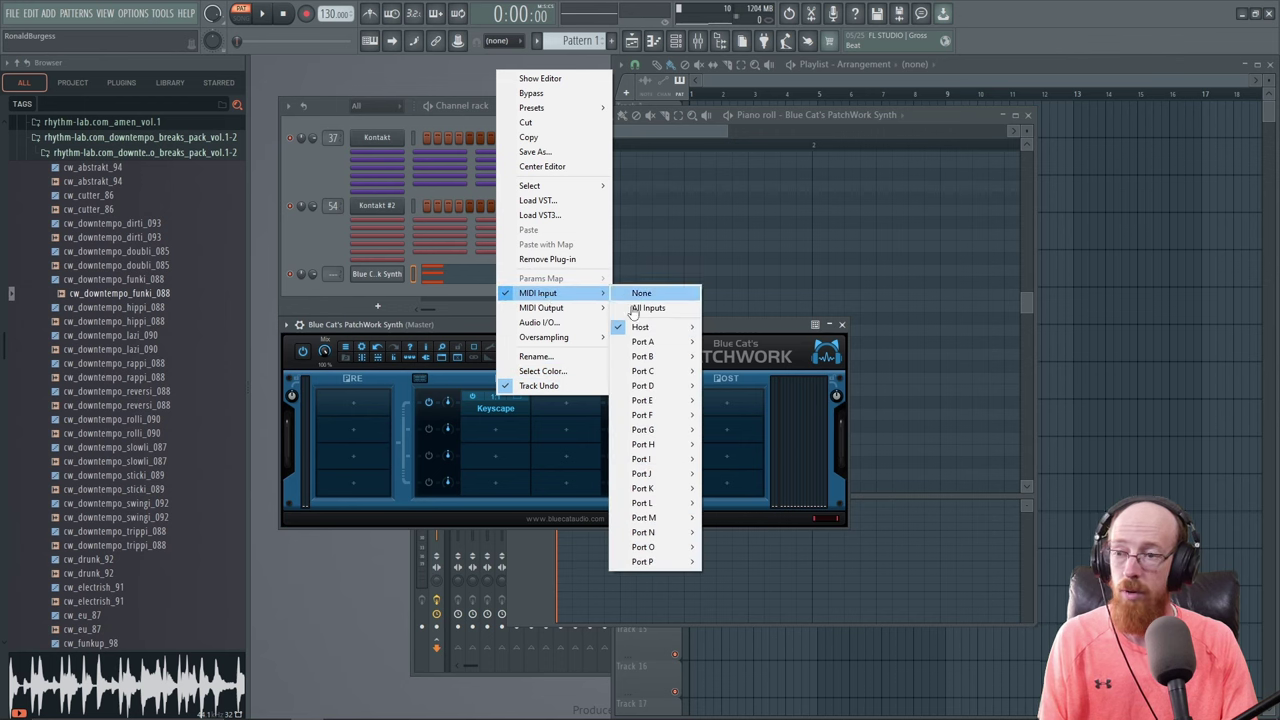
{"action": "mouse_move", "coordinate": [652, 335]}
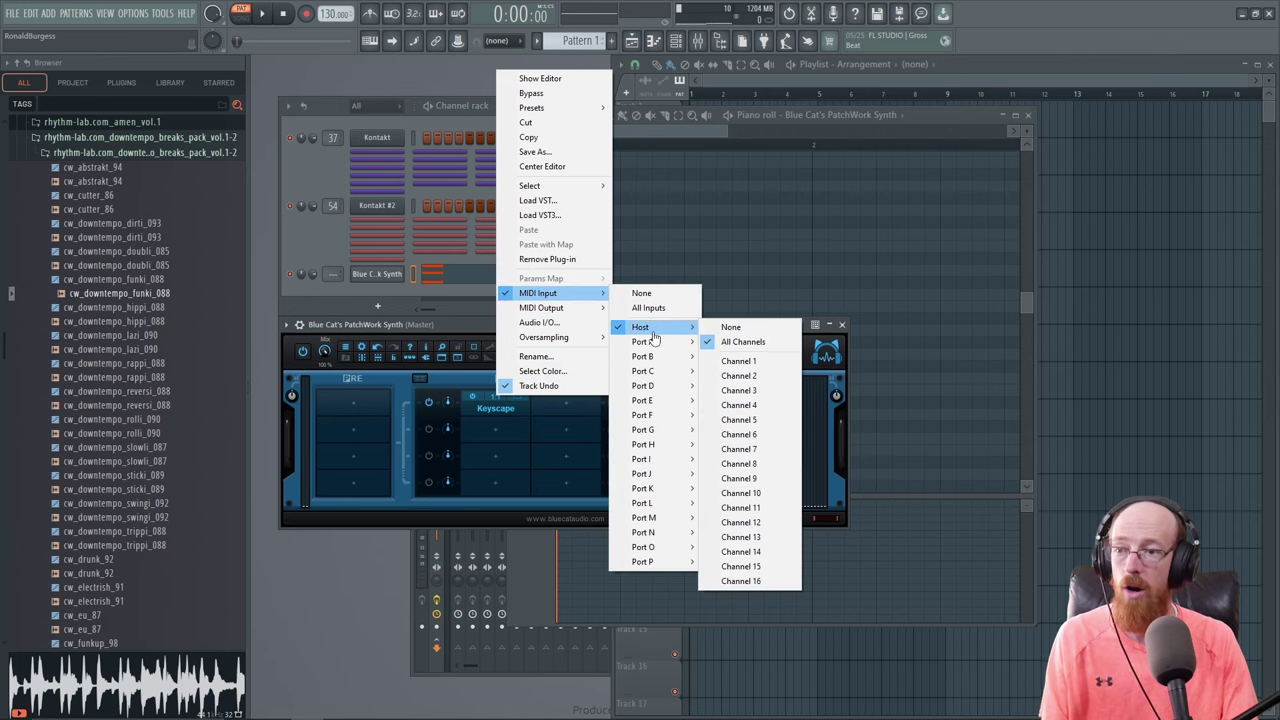
{"action": "left_click", "coordinate": [738, 361]}
Step: Recheck the chain's MIDI Input menu, leaving only Host Channel 1 ticked
{"action": "left_click", "coordinate": [496, 405]}
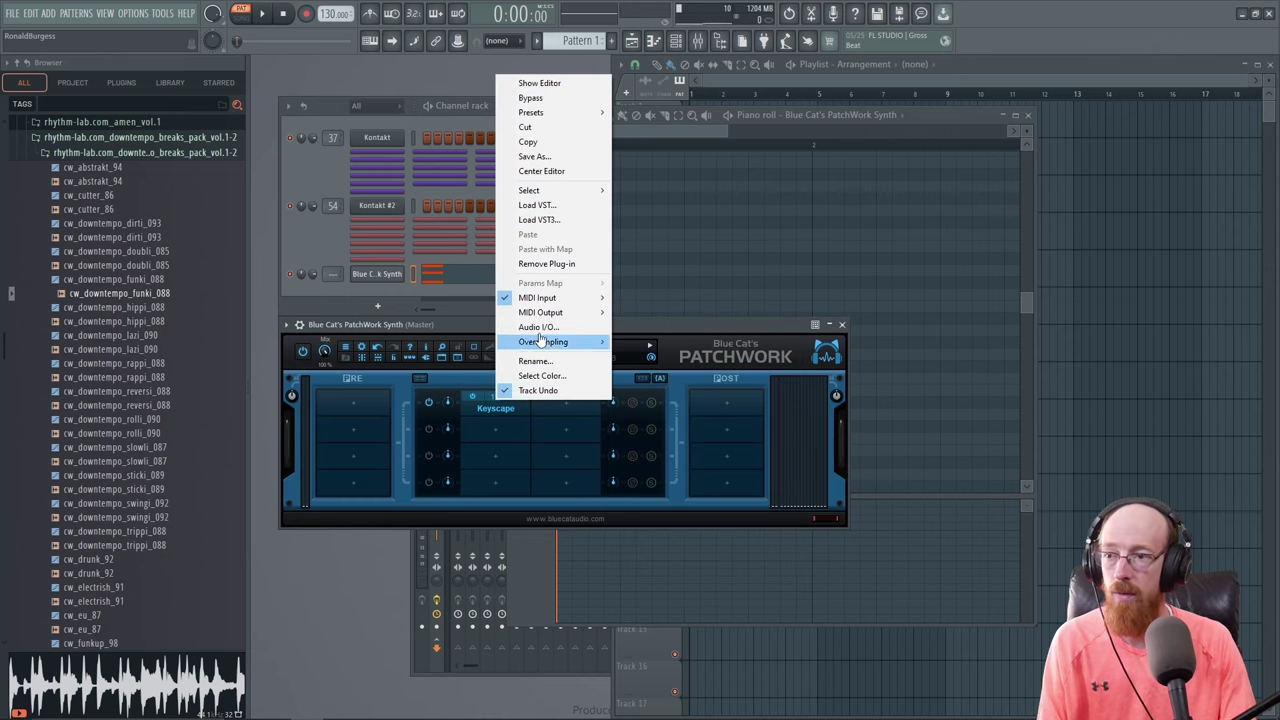
{"action": "mouse_move", "coordinate": [560, 297]}
{"action": "mouse_move", "coordinate": [660, 331]}
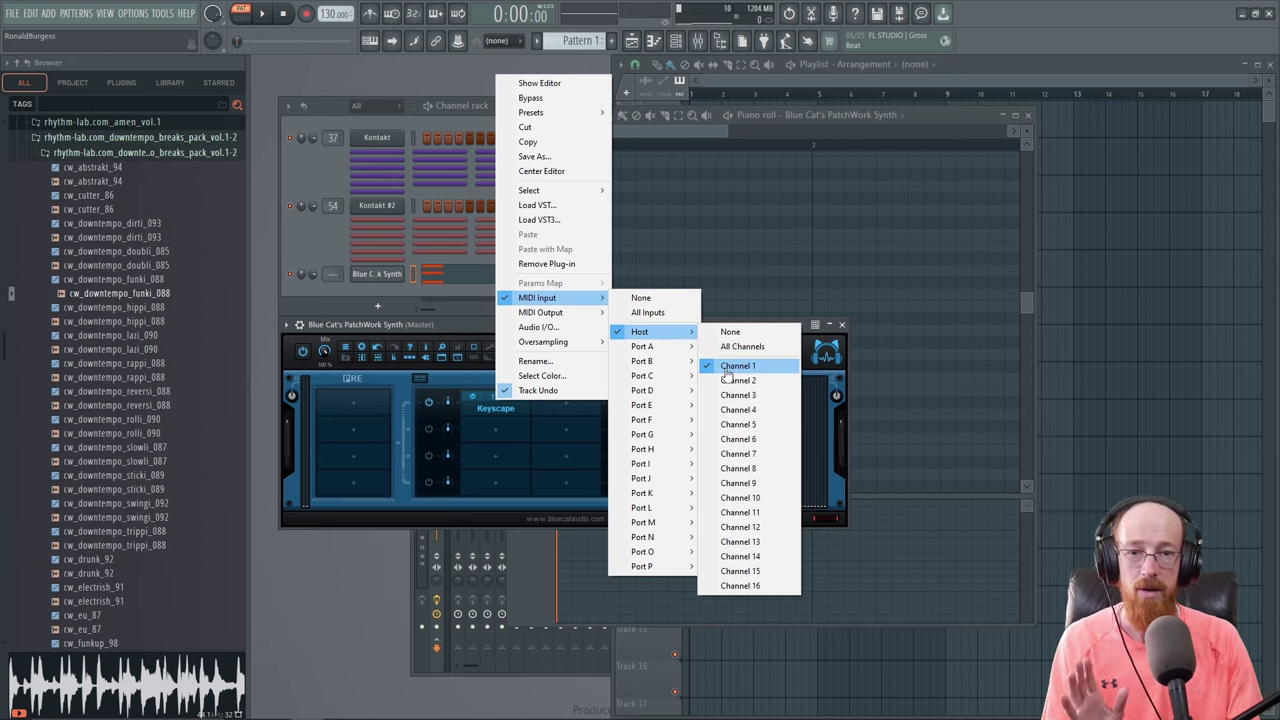
{"action": "left_click", "coordinate": [735, 366]}
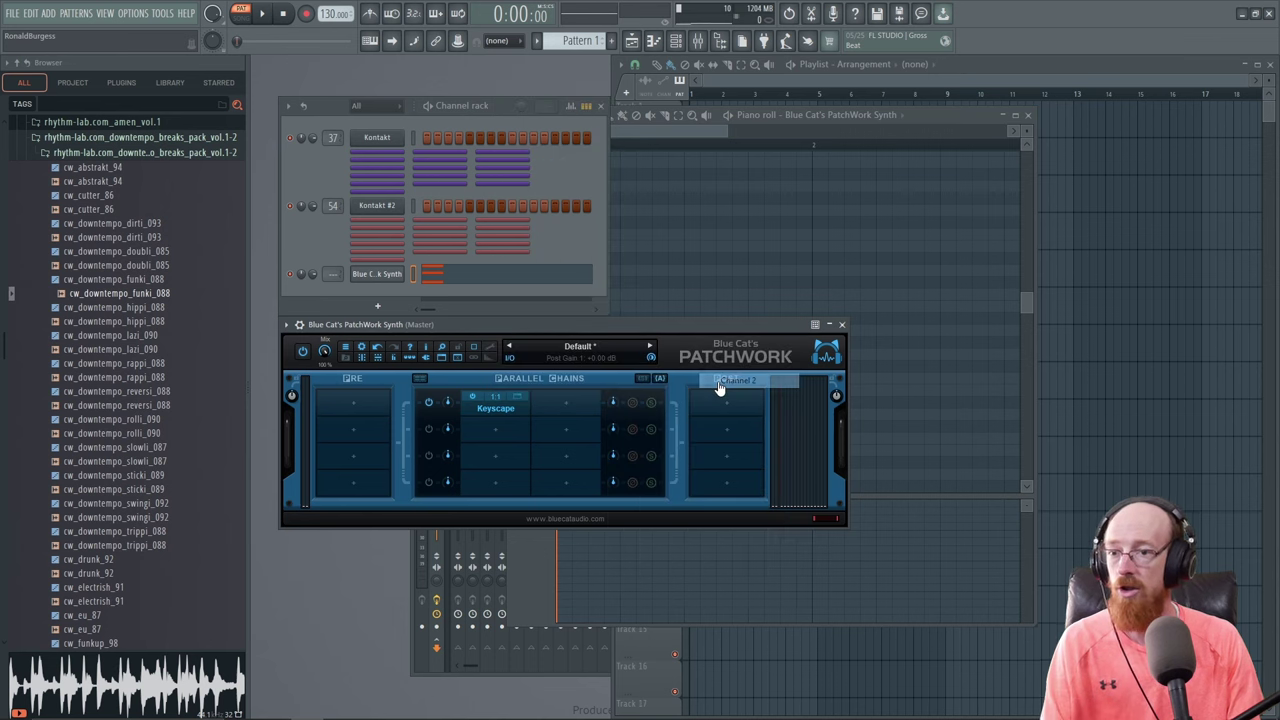
{"action": "right_click", "coordinate": [492, 403]}
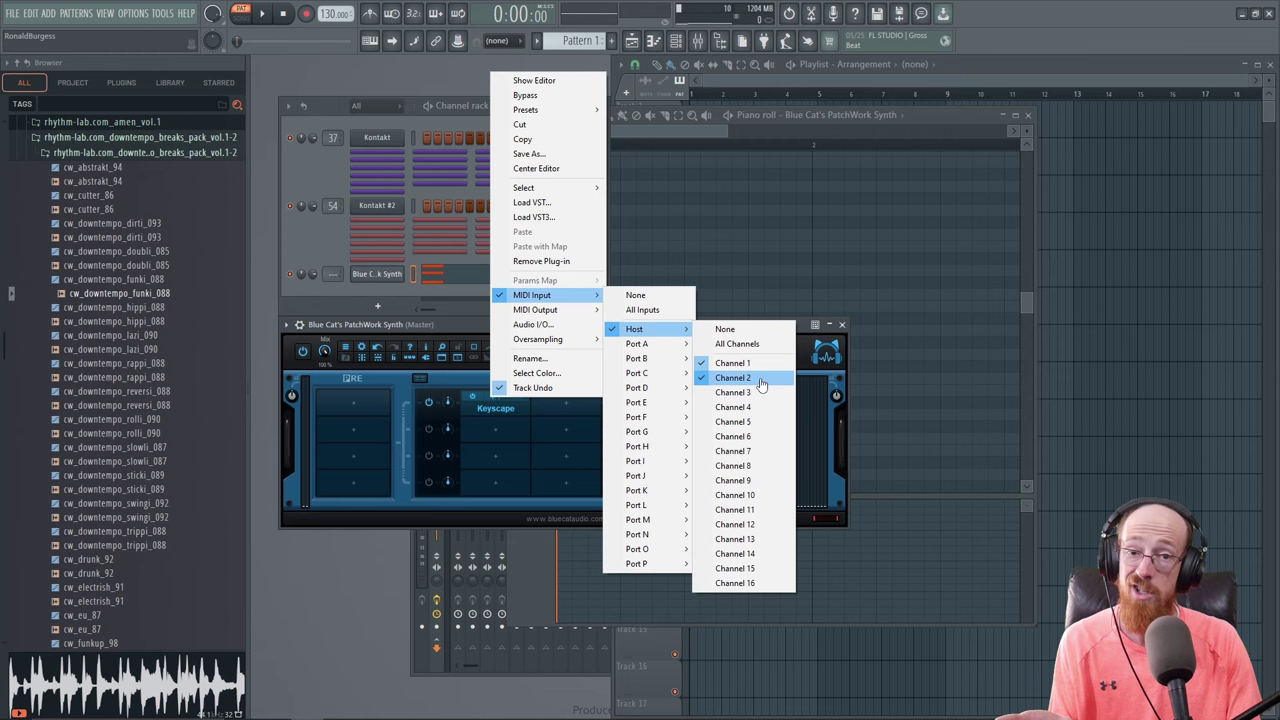
{"action": "left_click", "coordinate": [760, 385]}
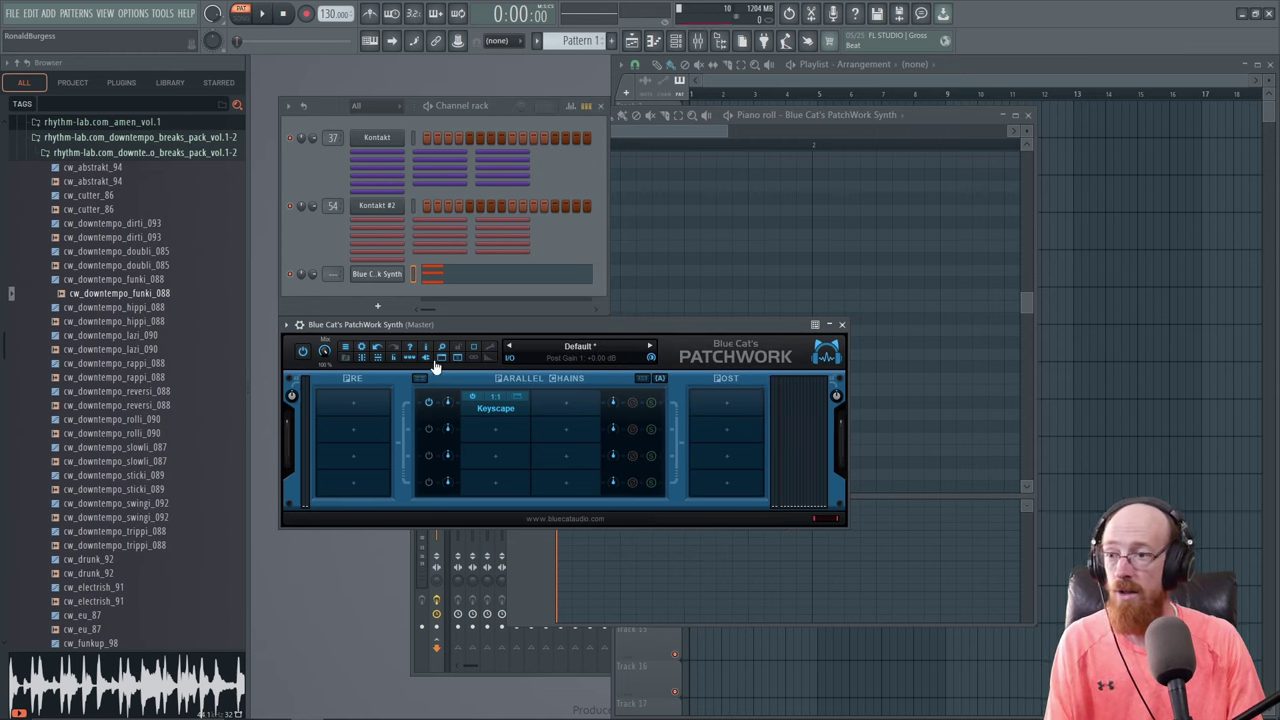
{"action": "right_click", "coordinate": [529, 410]}
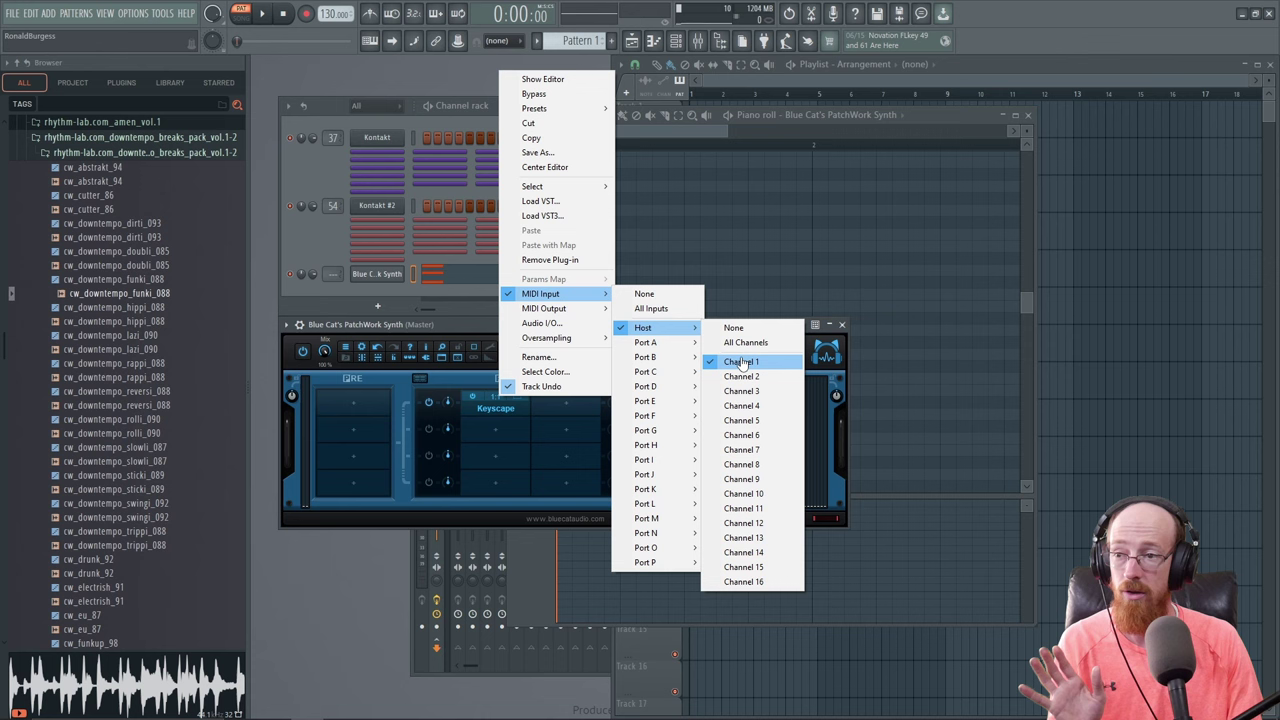
{"action": "left_click", "coordinate": [741, 363]}
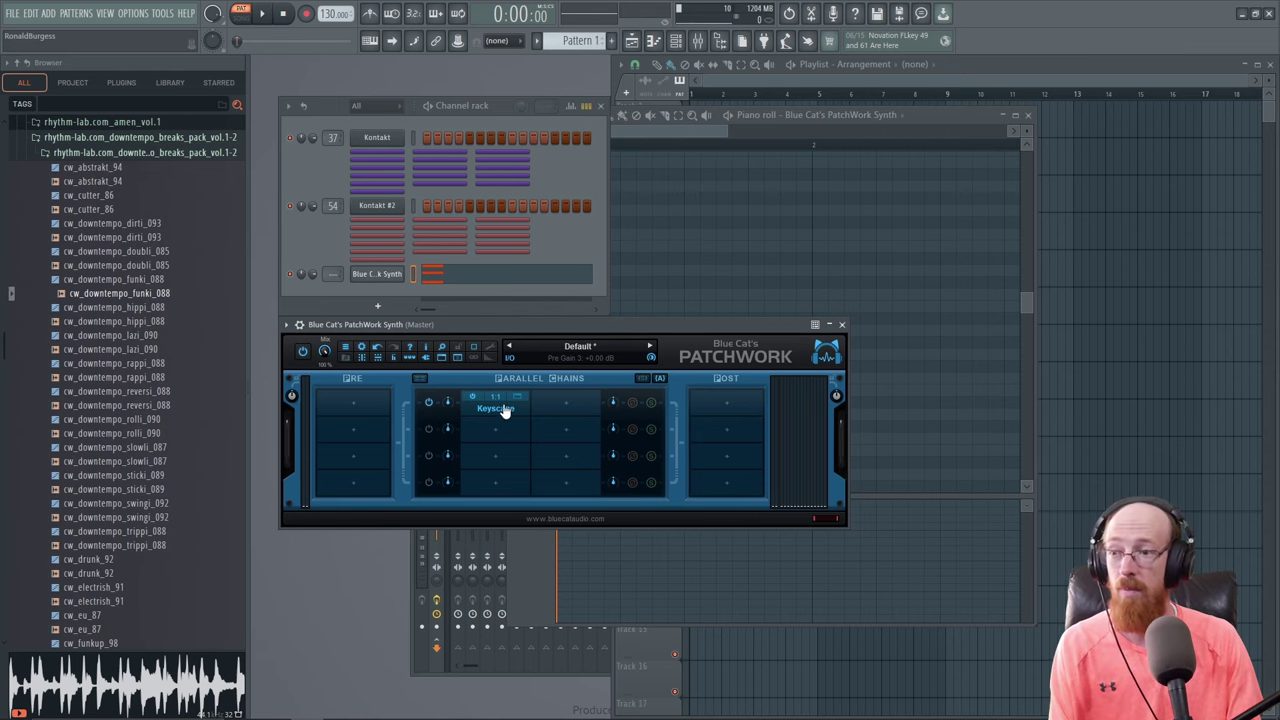
{"action": "left_click", "coordinate": [520, 396]}
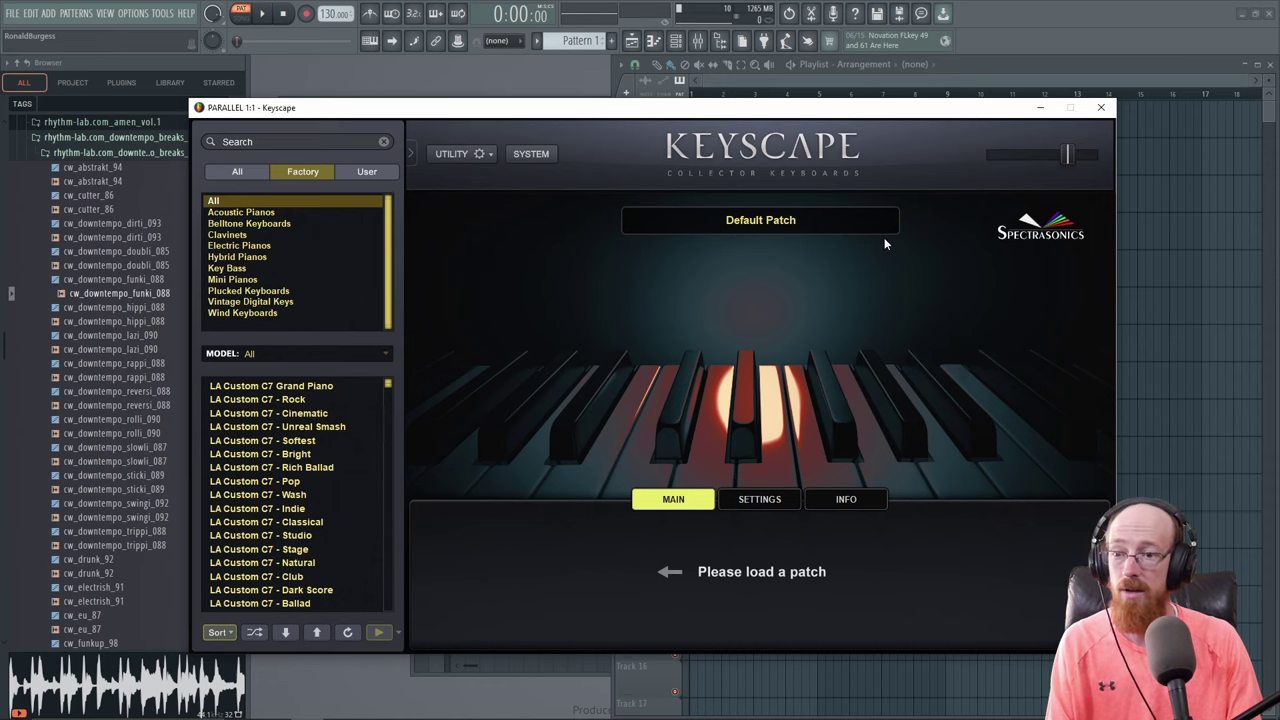
{"action": "left_click", "coordinate": [533, 155]}
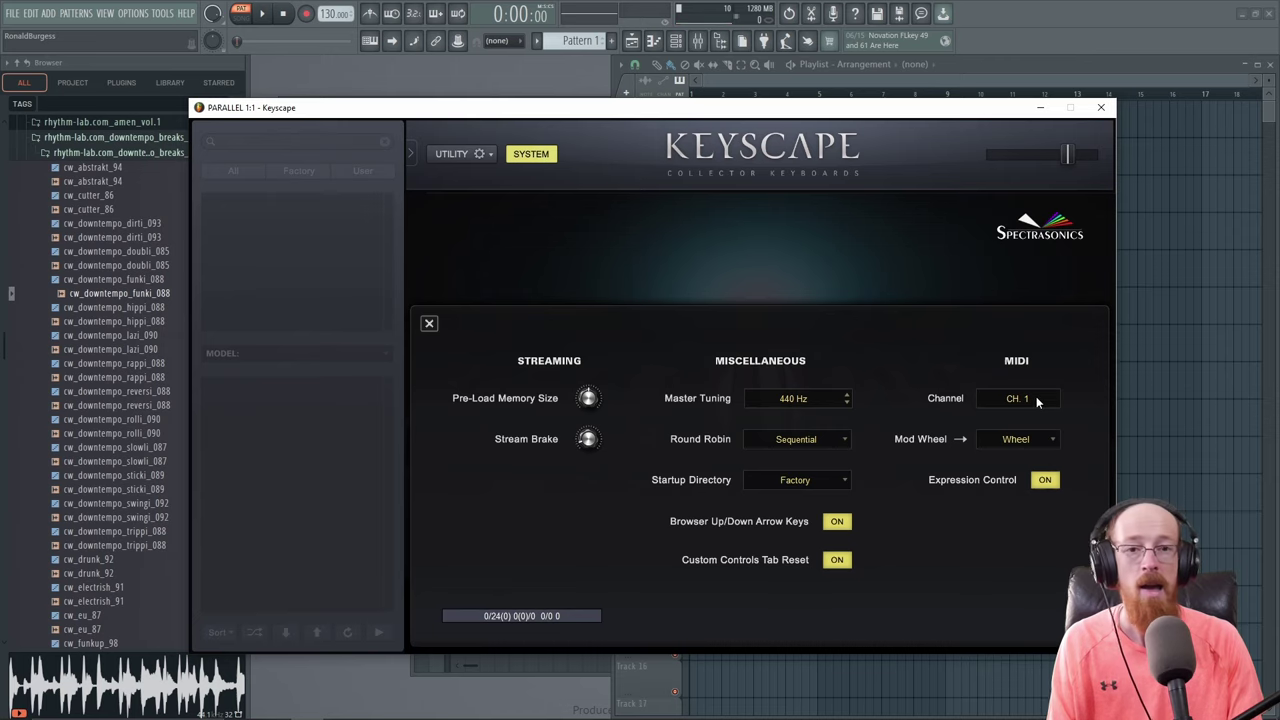
{"action": "left_click", "coordinate": [1037, 401]}
{"action": "left_click", "coordinate": [1008, 413]}
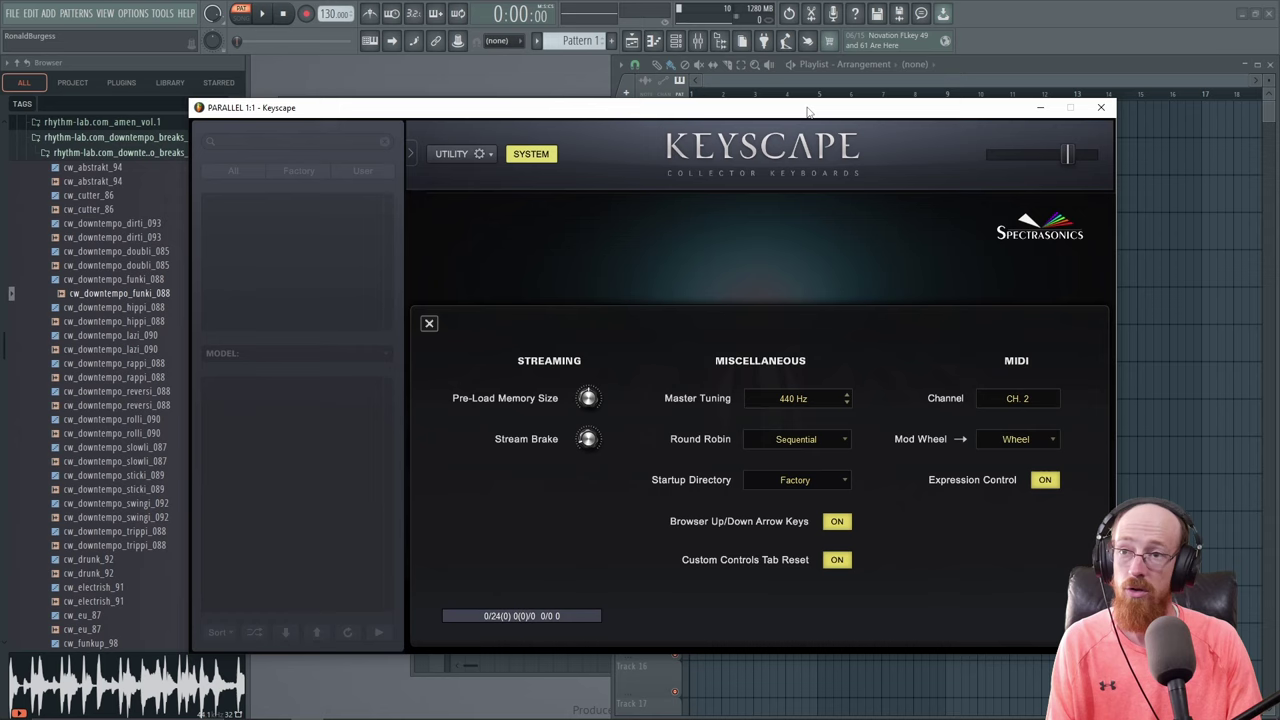
{"action": "left_click", "coordinate": [262, 13]}
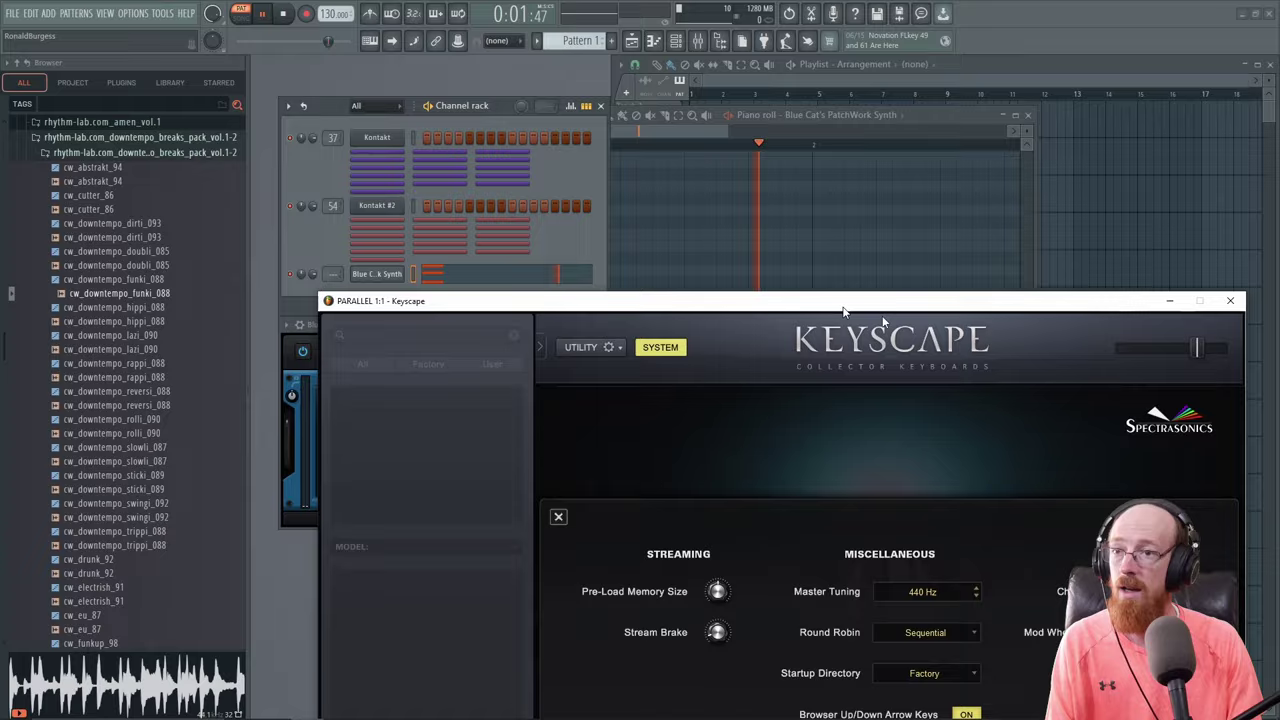
{"action": "left_click_drag", "start_coordinate": [842, 307], "coordinate": [758, 110]}
{"action": "left_click", "coordinate": [1062, 396]}
{"action": "left_click", "coordinate": [1066, 407]}
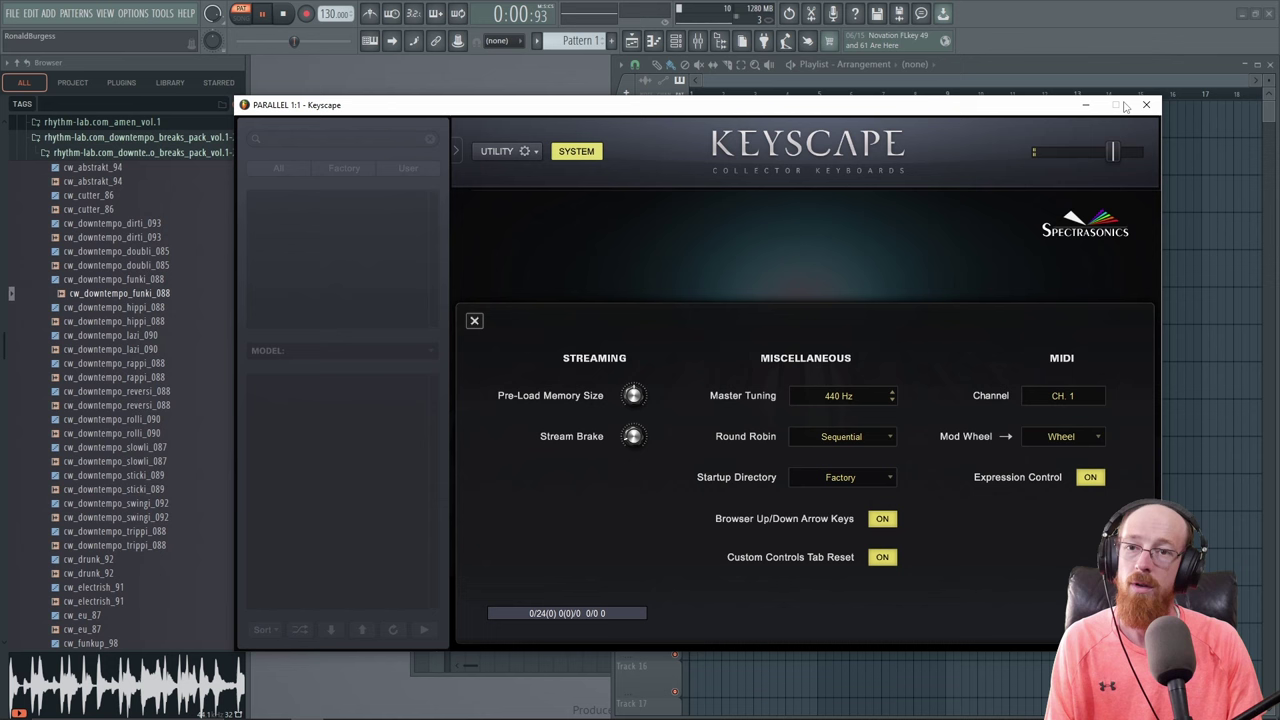
{"action": "left_click", "coordinate": [510, 78]}
{"action": "key", "text": "space"}
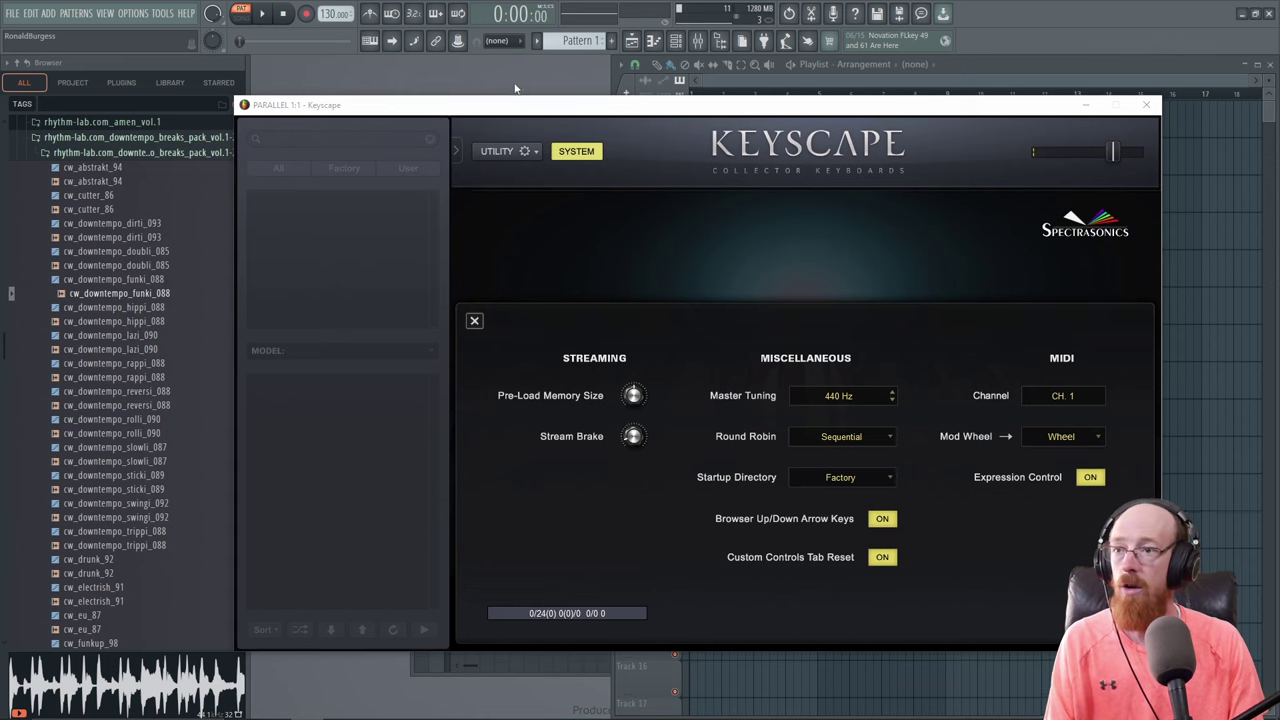
{"action": "left_click", "coordinate": [1146, 105]}
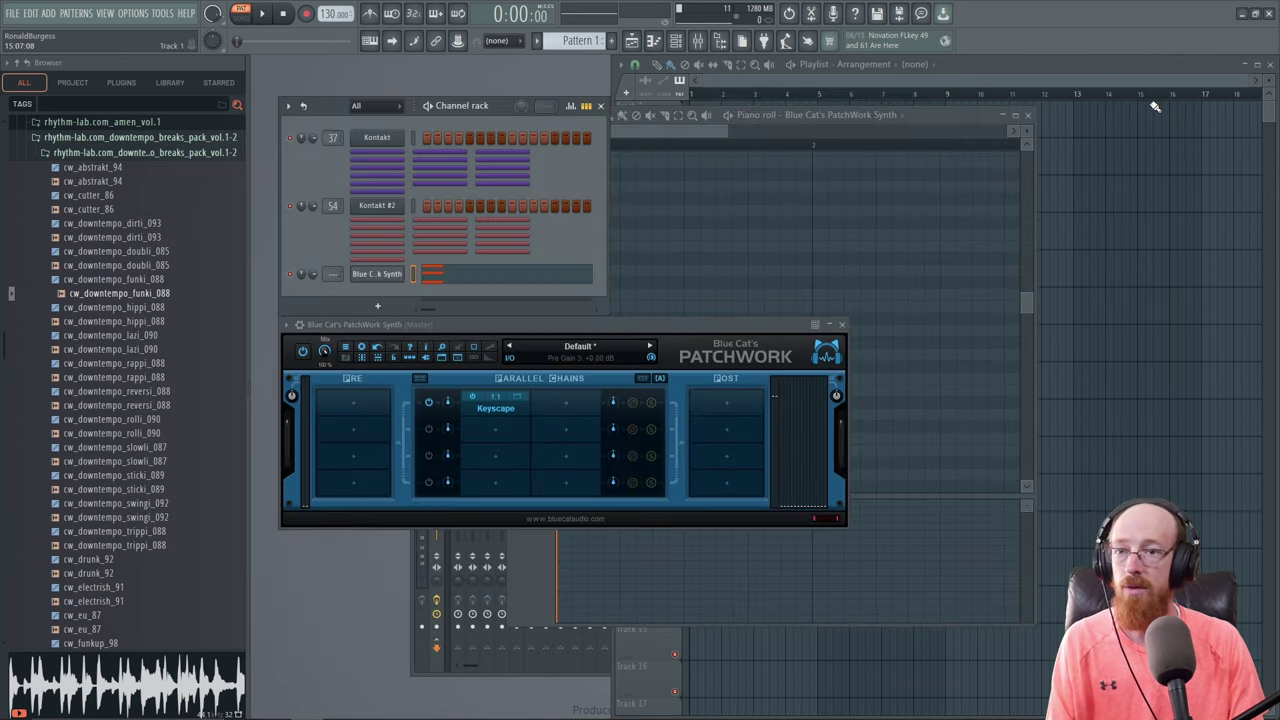
Step: Load Keyscape into the second chain slot with the Toy Piano - Grand Room patch, then close it
{"action": "left_click", "coordinate": [486, 428]}
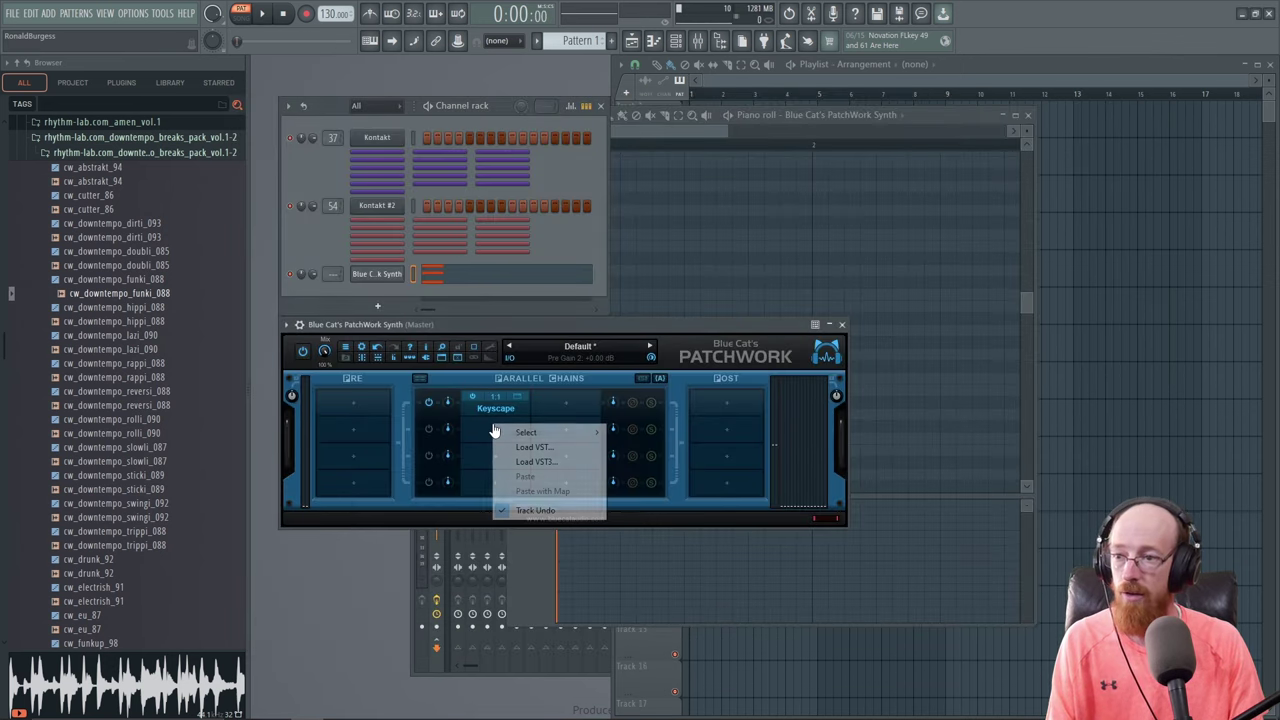
{"action": "left_click", "coordinate": [558, 461]}
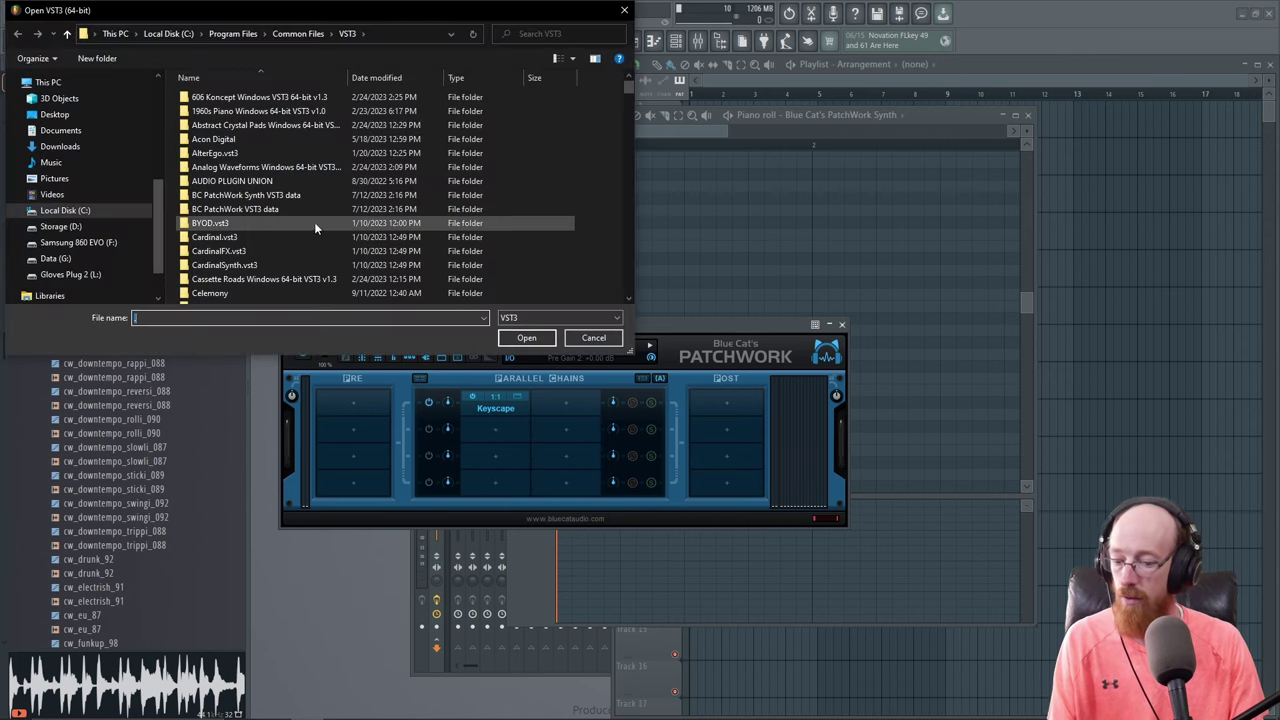
{"action": "scroll", "coordinate": [315, 228], "scroll_direction": "down", "scroll_amount": 5}
{"action": "left_click", "coordinate": [296, 204]}
{"action": "left_click", "coordinate": [527, 338]}
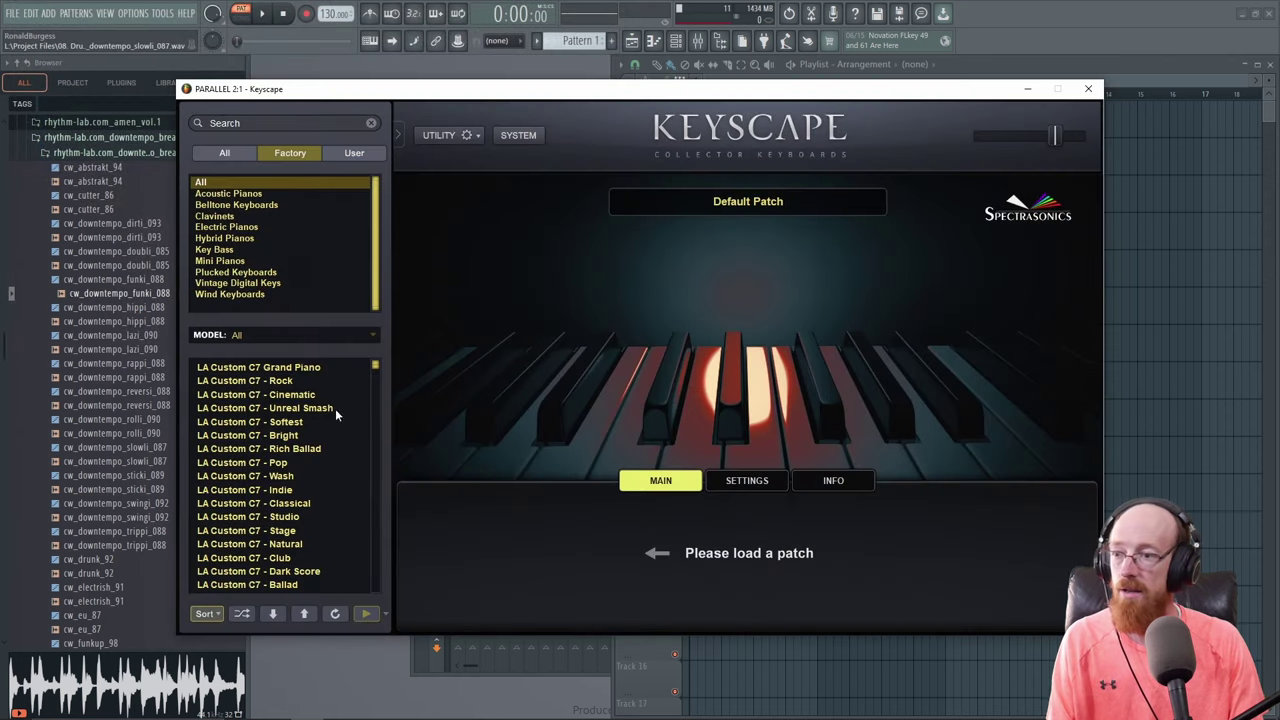
{"action": "left_click_drag", "start_coordinate": [373, 366], "coordinate": [378, 548]}
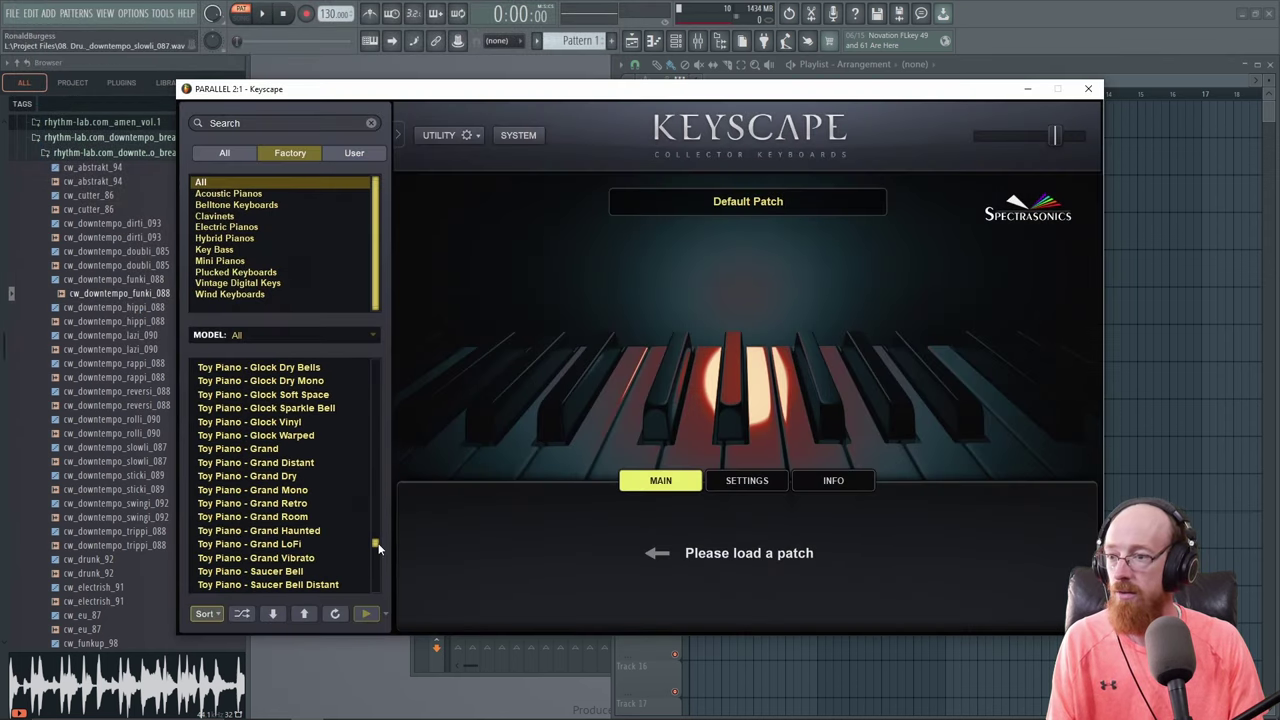
{"action": "left_click", "coordinate": [258, 517]}
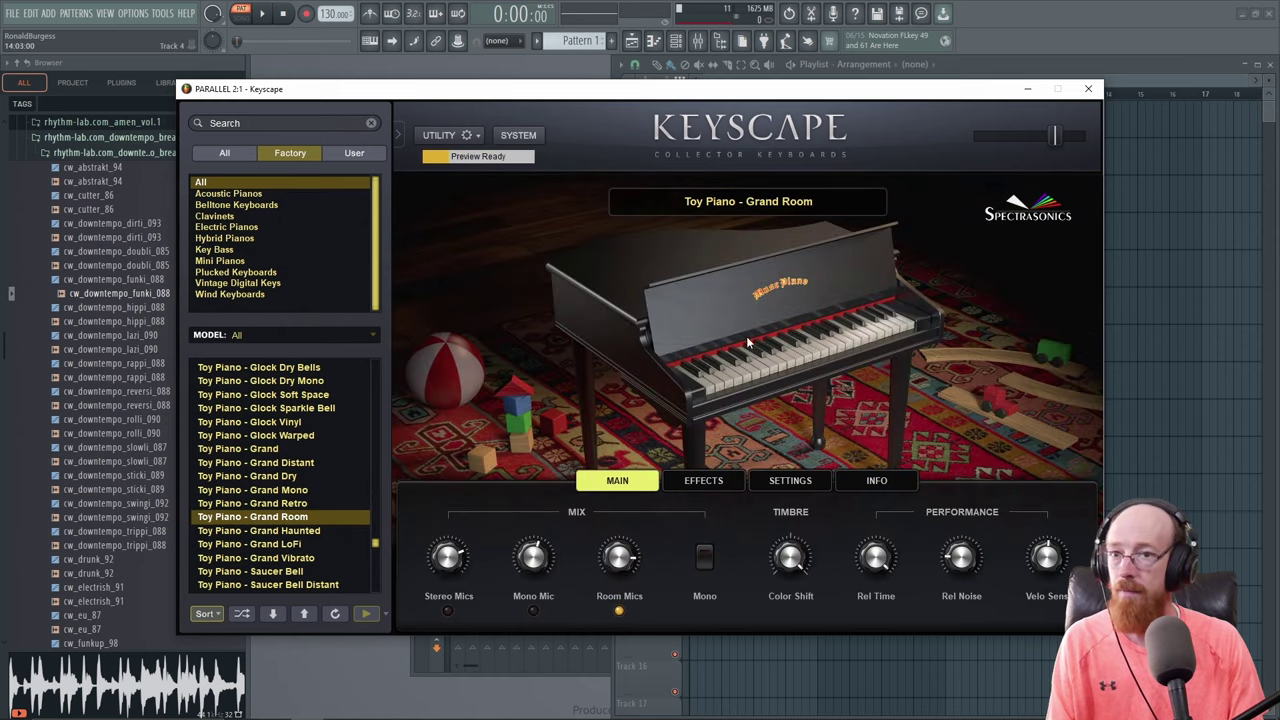
{"action": "left_click", "coordinate": [1088, 89]}
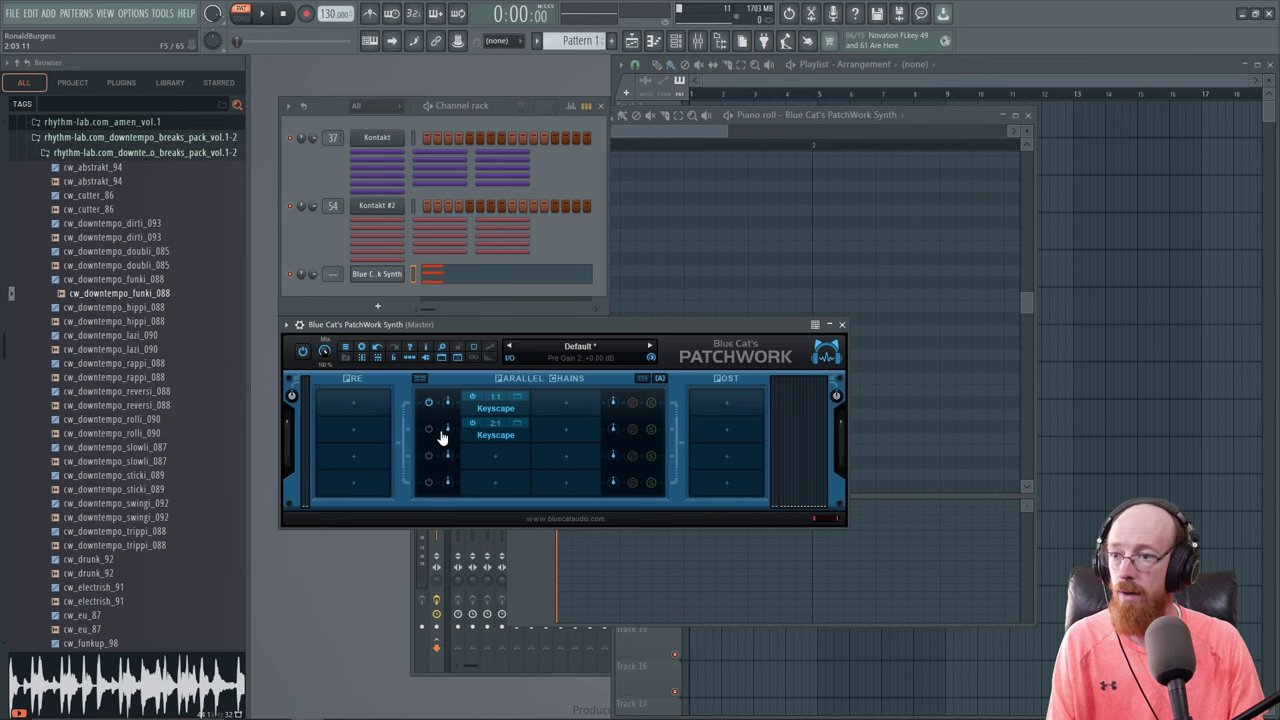
Step: Check the second chain's MIDI Input menu, then play and stop the pattern
{"action": "right_click", "coordinate": [497, 430]}
{"action": "mouse_move", "coordinate": [565, 320]}
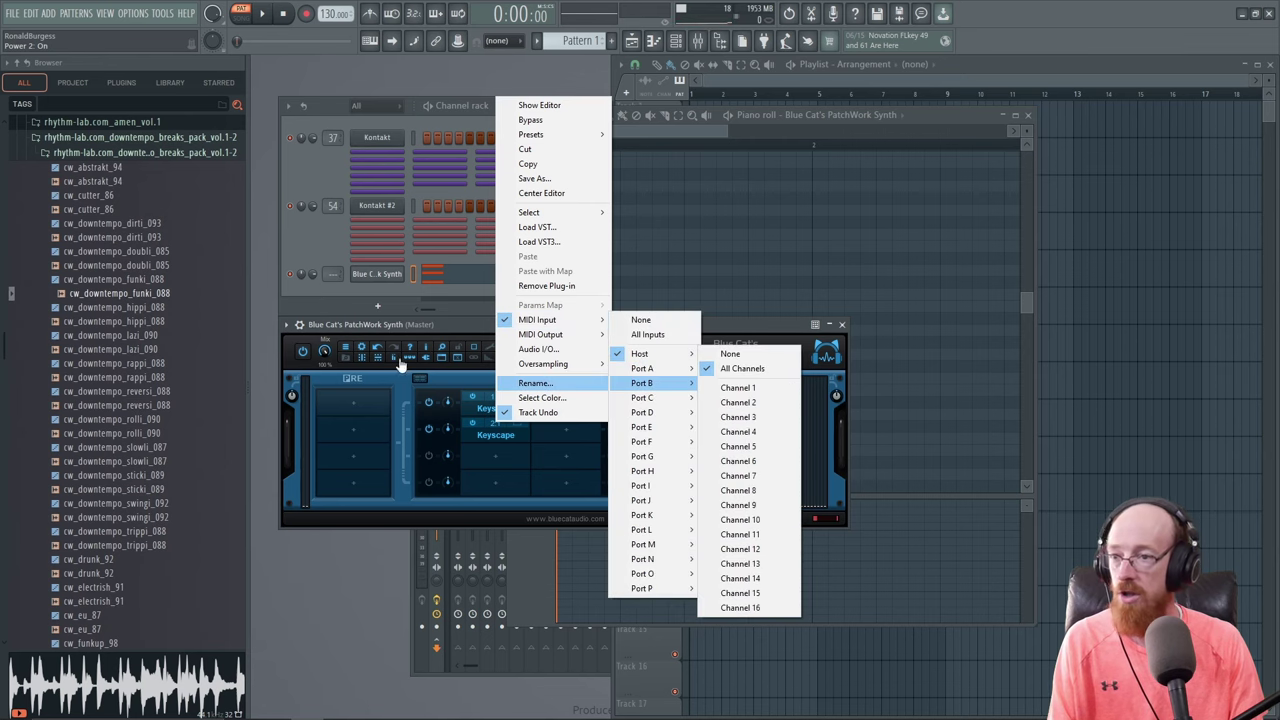
{"action": "left_click", "coordinate": [457, 294]}
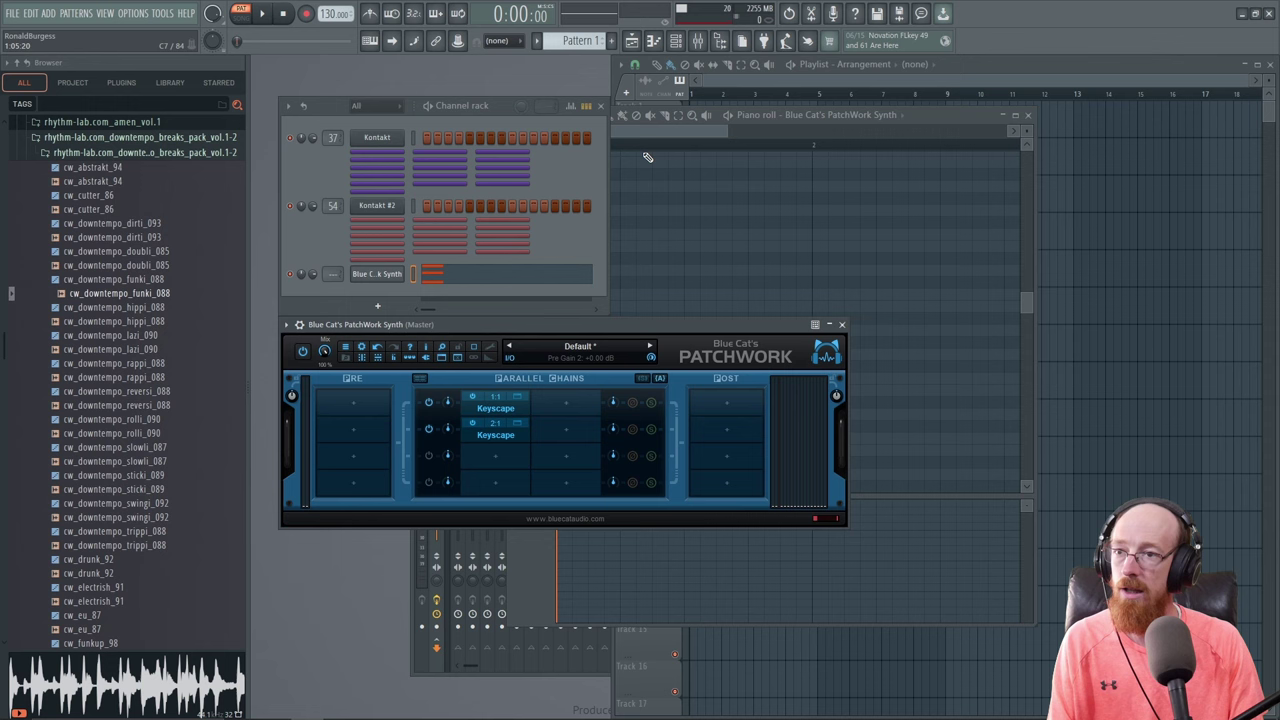
{"action": "left_click", "coordinate": [672, 138]}
{"action": "key", "text": "space"}
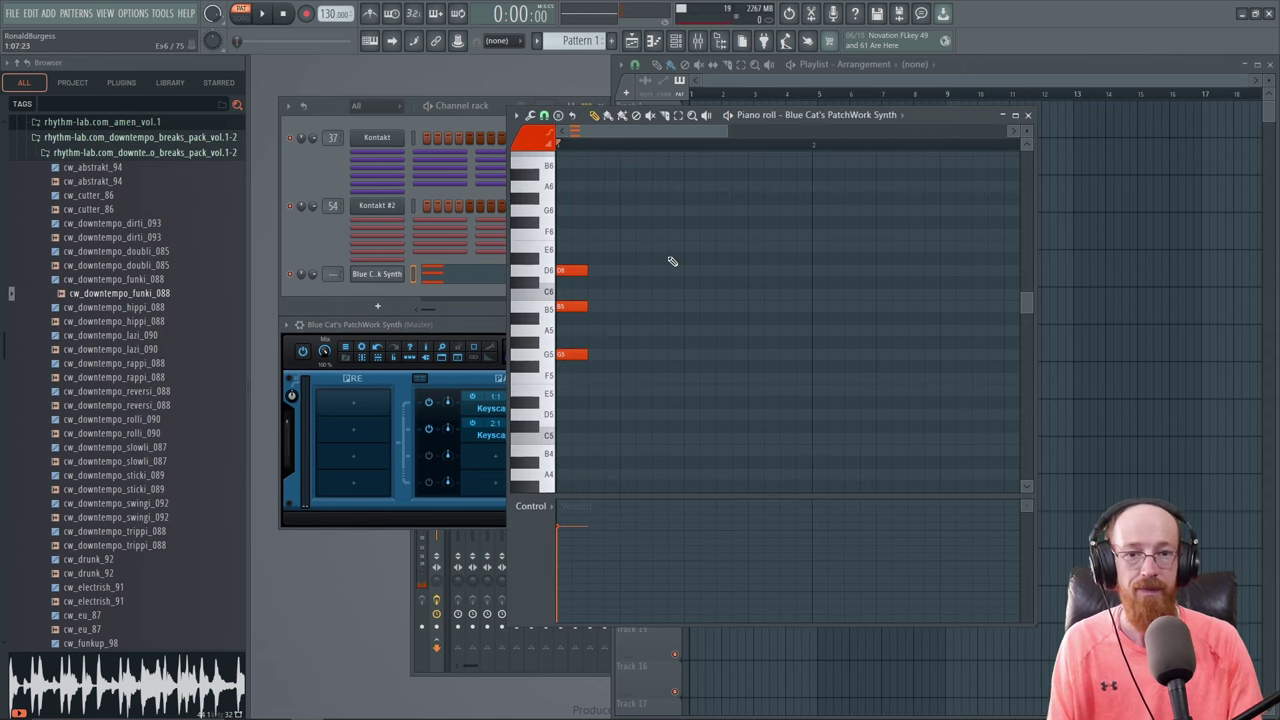
{"action": "key", "text": "space"}
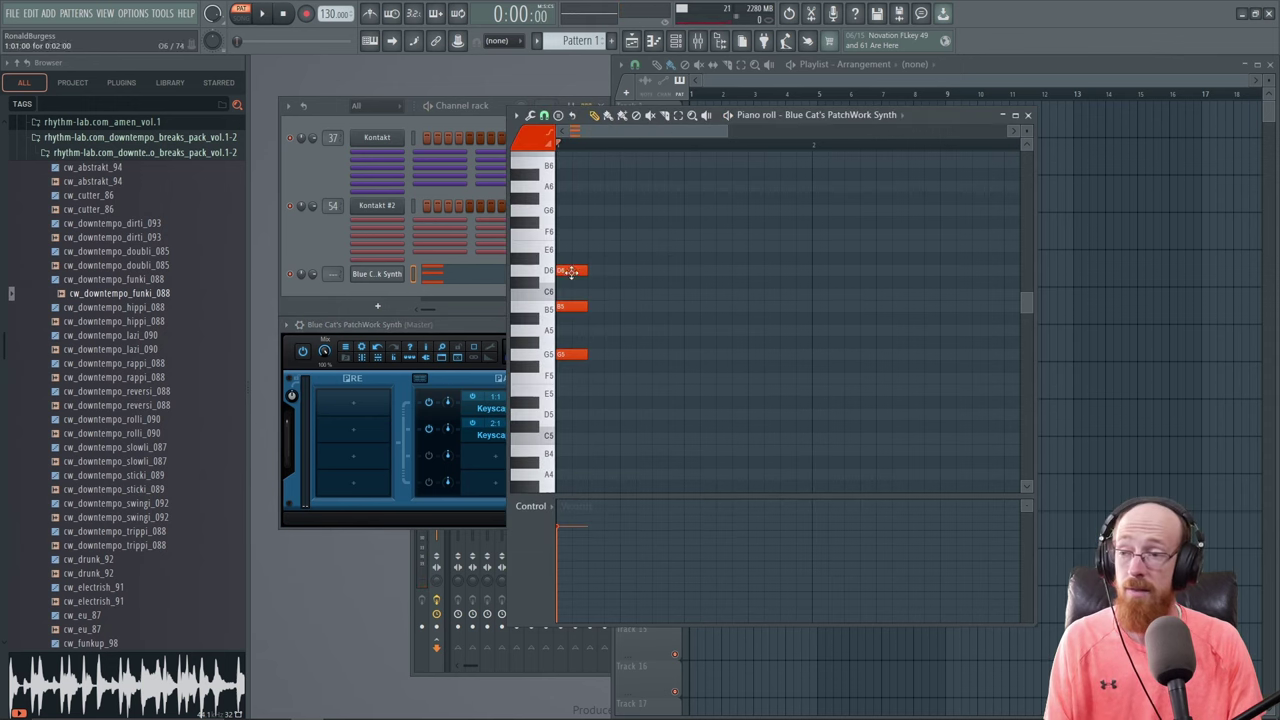
Step: Add a long held D5 in a new colour group and copy the D6-B5-G5 chord along it
{"action": "left_click", "coordinate": [534, 140]}
{"action": "left_click", "coordinate": [529, 200]}
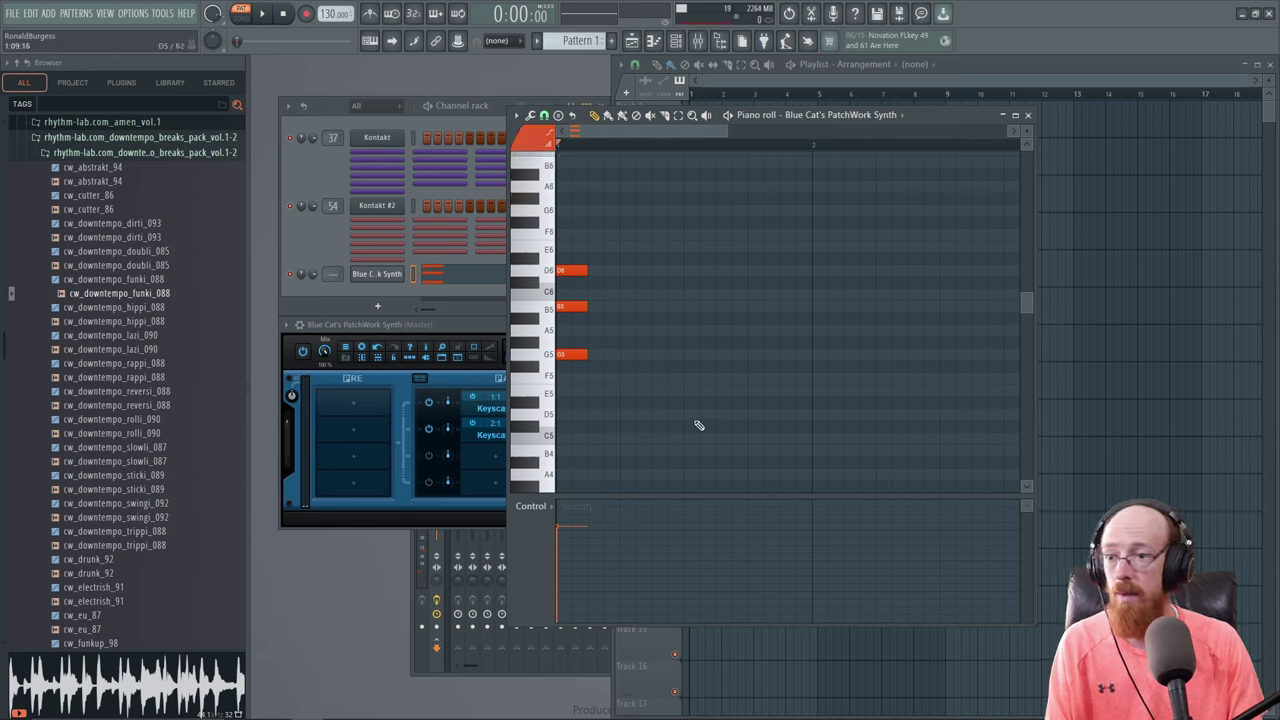
{"action": "left_click", "coordinate": [635, 415]}
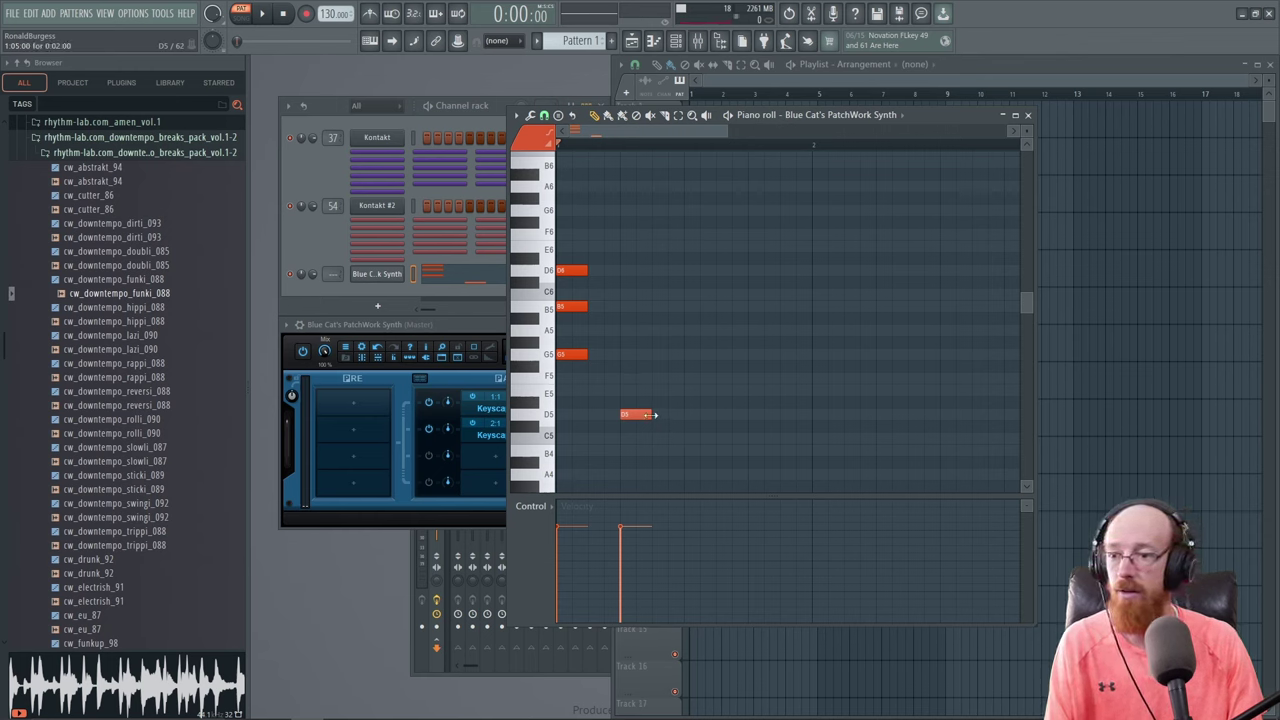
{"action": "left_click_drag", "start_coordinate": [653, 414], "coordinate": [816, 418]}
{"action": "left_click_drag", "start_coordinate": [616, 232], "coordinate": [557, 404]}
{"action": "left_click_drag", "start_coordinate": [581, 354], "coordinate": [763, 354]}
{"action": "left_click", "coordinate": [804, 417]}
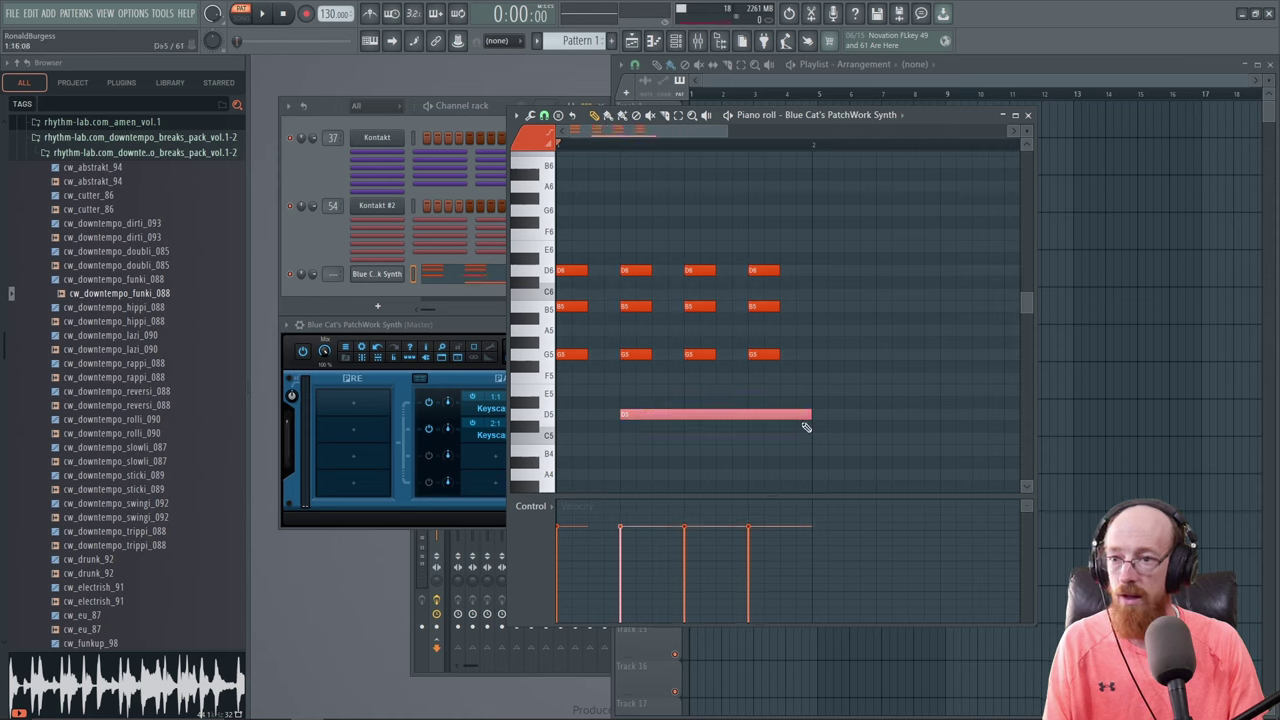
{"action": "key", "text": "space"}
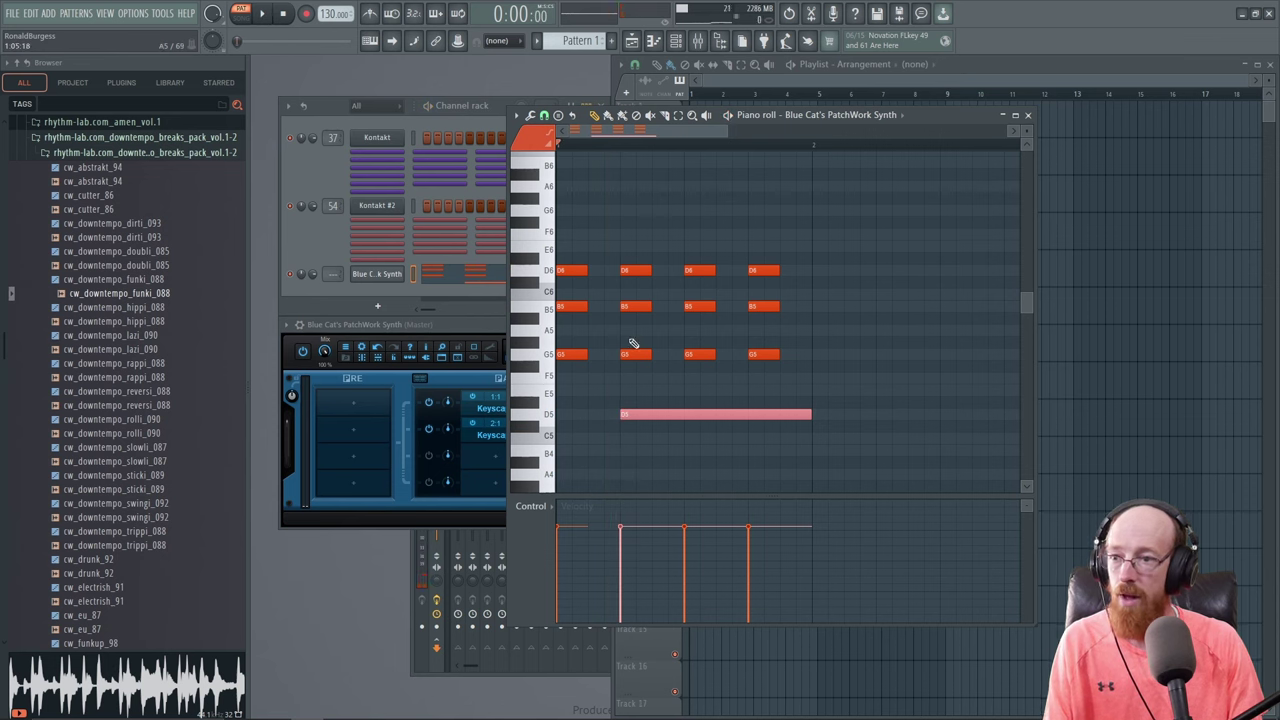
{"action": "left_click", "coordinate": [480, 383]}
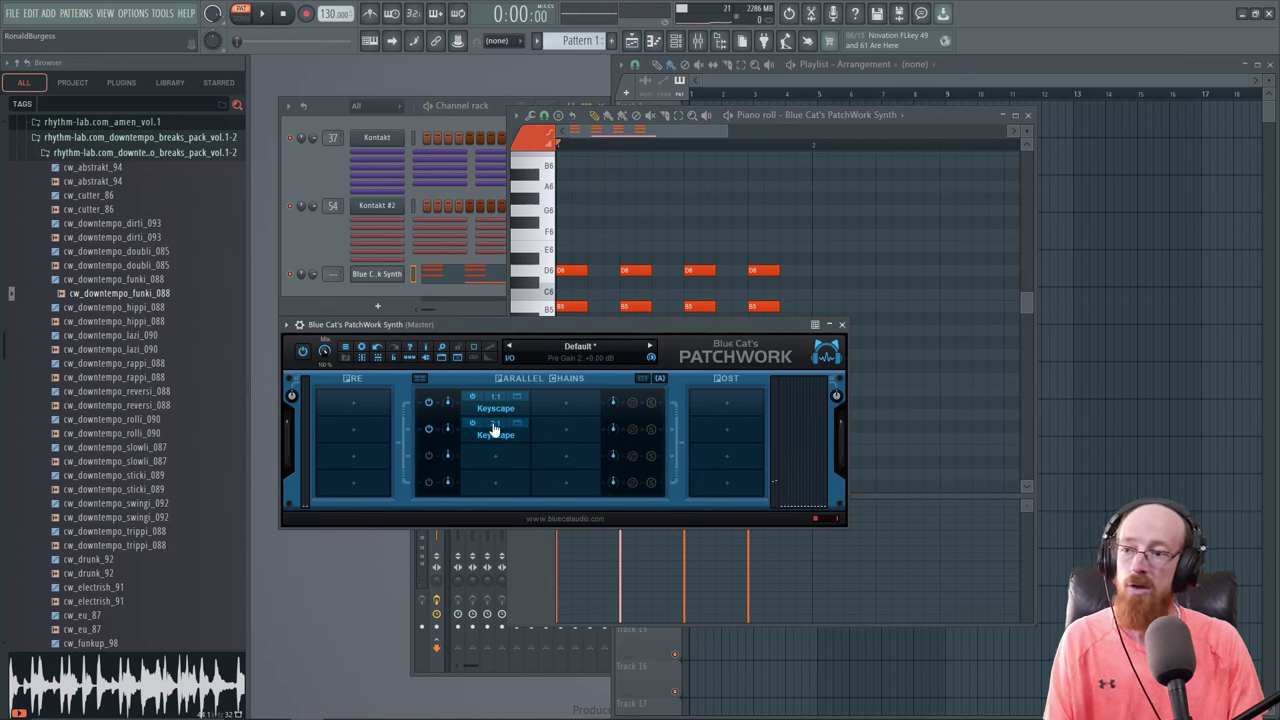
Step: Set the second chain's MIDI Input host channel in PatchWork and test playback
{"action": "right_click", "coordinate": [493, 430]}
{"action": "mouse_move", "coordinate": [550, 322]}
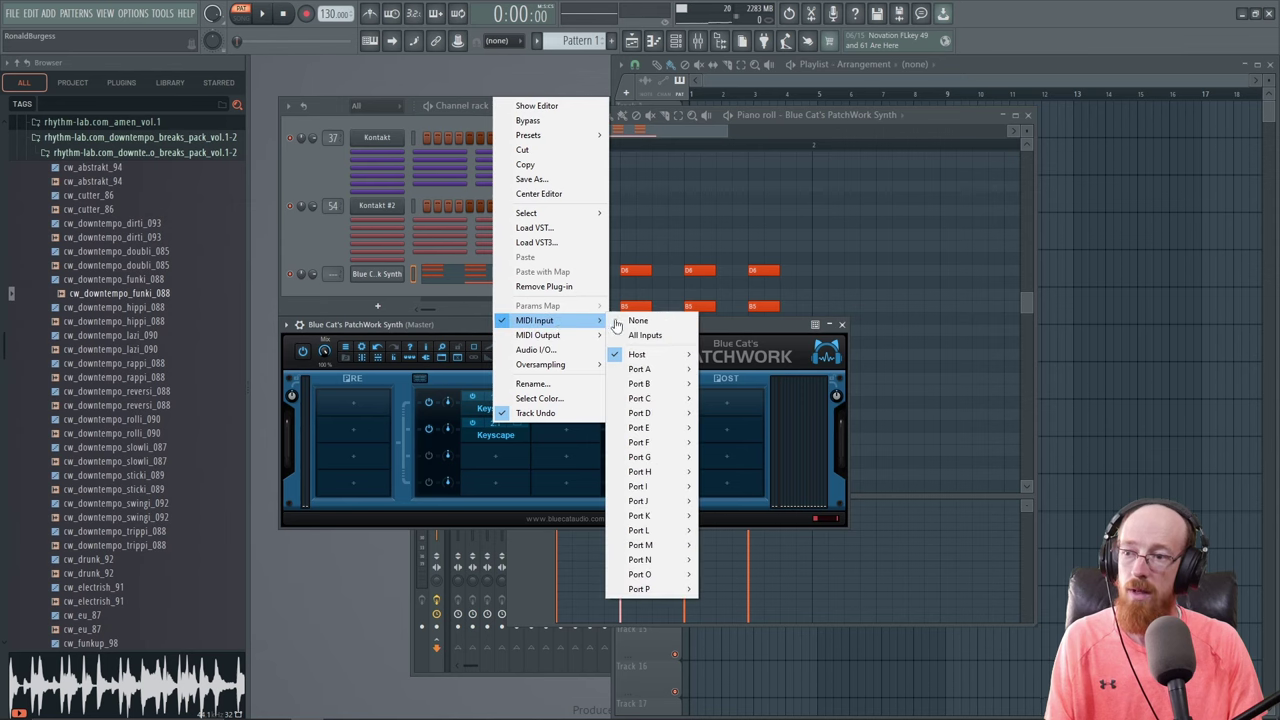
{"action": "mouse_move", "coordinate": [660, 354]}
{"action": "left_click", "coordinate": [745, 401]}
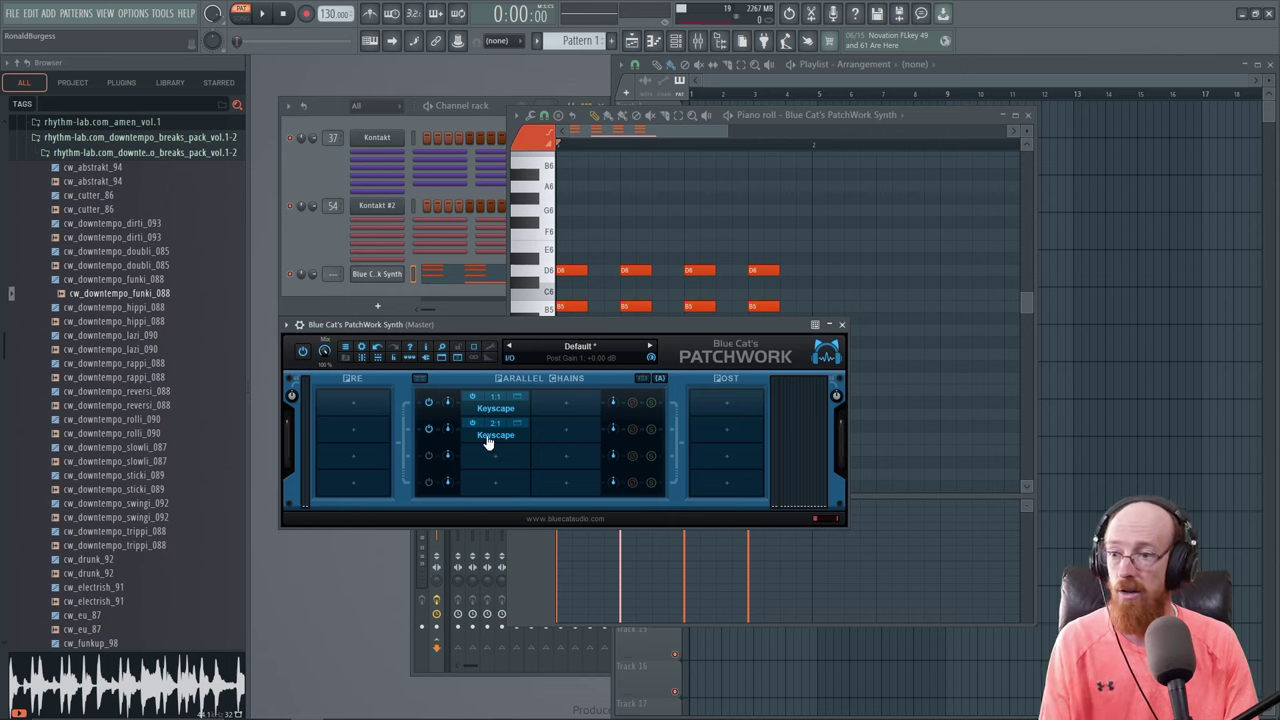
{"action": "left_click", "coordinate": [709, 132]}
{"action": "key", "text": "space"}
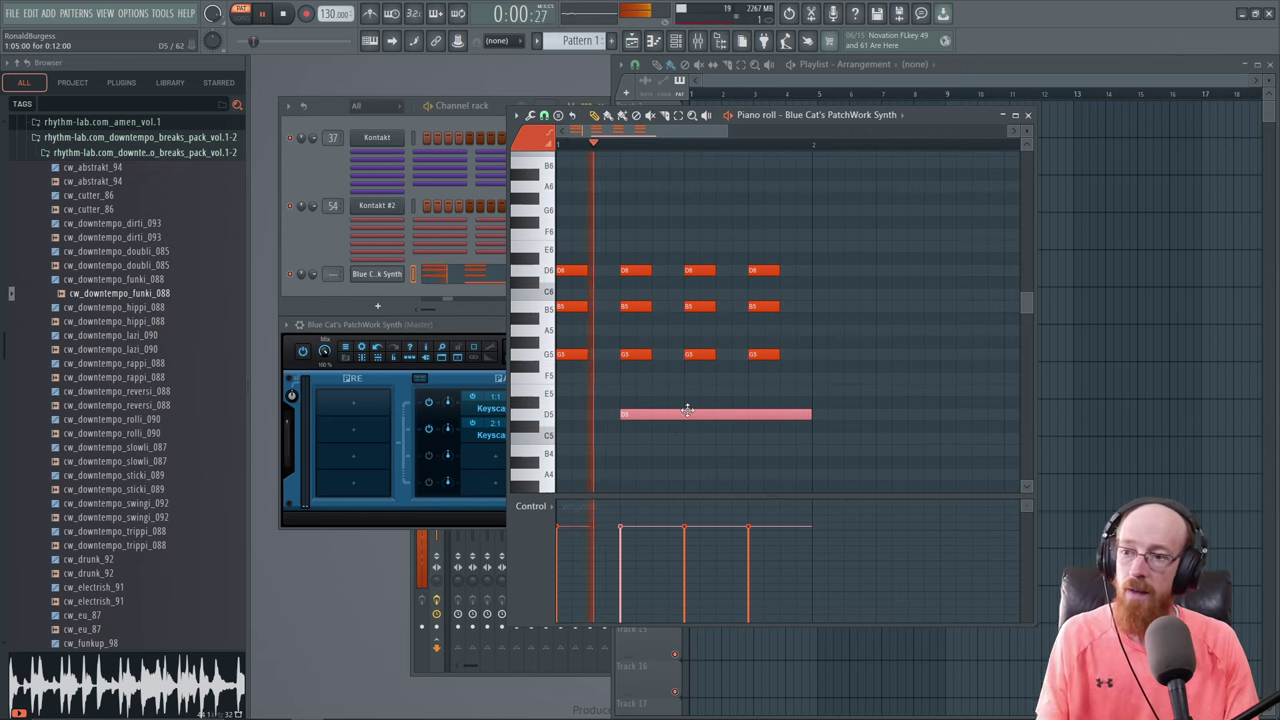
{"action": "key", "text": "space"}
Step: Set the second Keyscape's SYSTEM MIDI Channel to CH. 2 and close its editor
{"action": "right_click", "coordinate": [491, 432]}
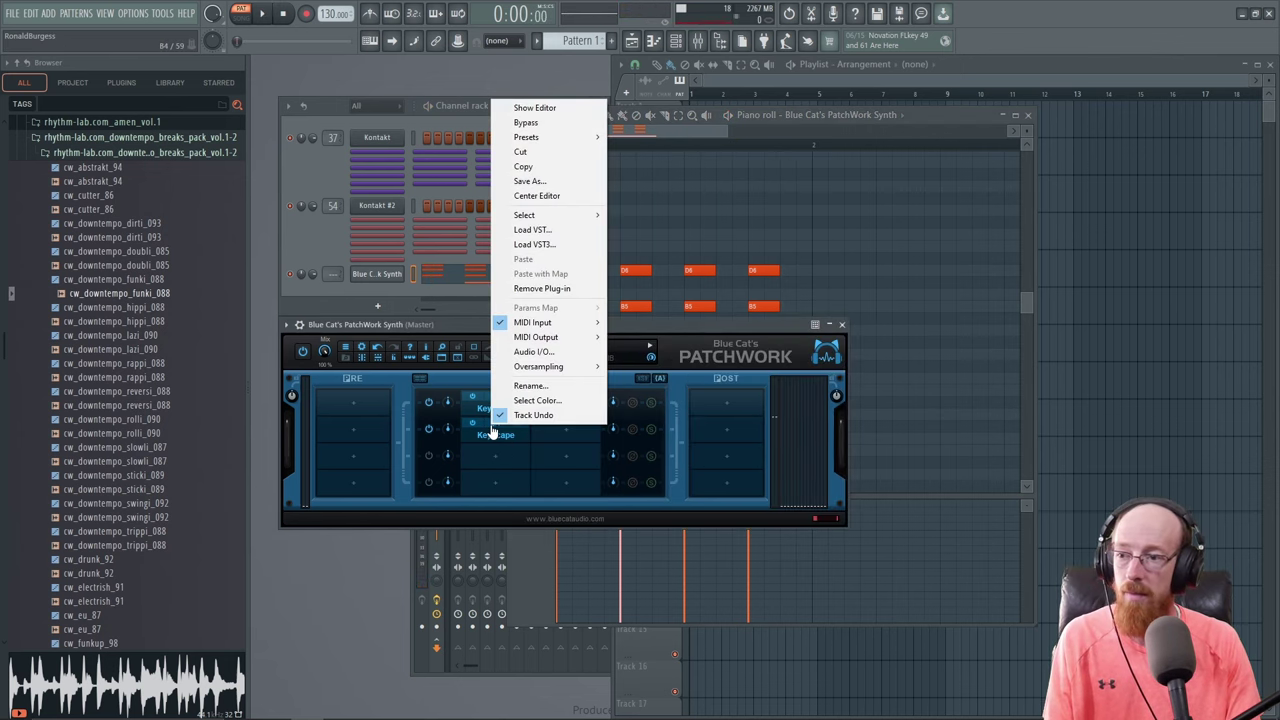
{"action": "left_click", "coordinate": [491, 436]}
{"action": "right_click", "coordinate": [491, 436]}
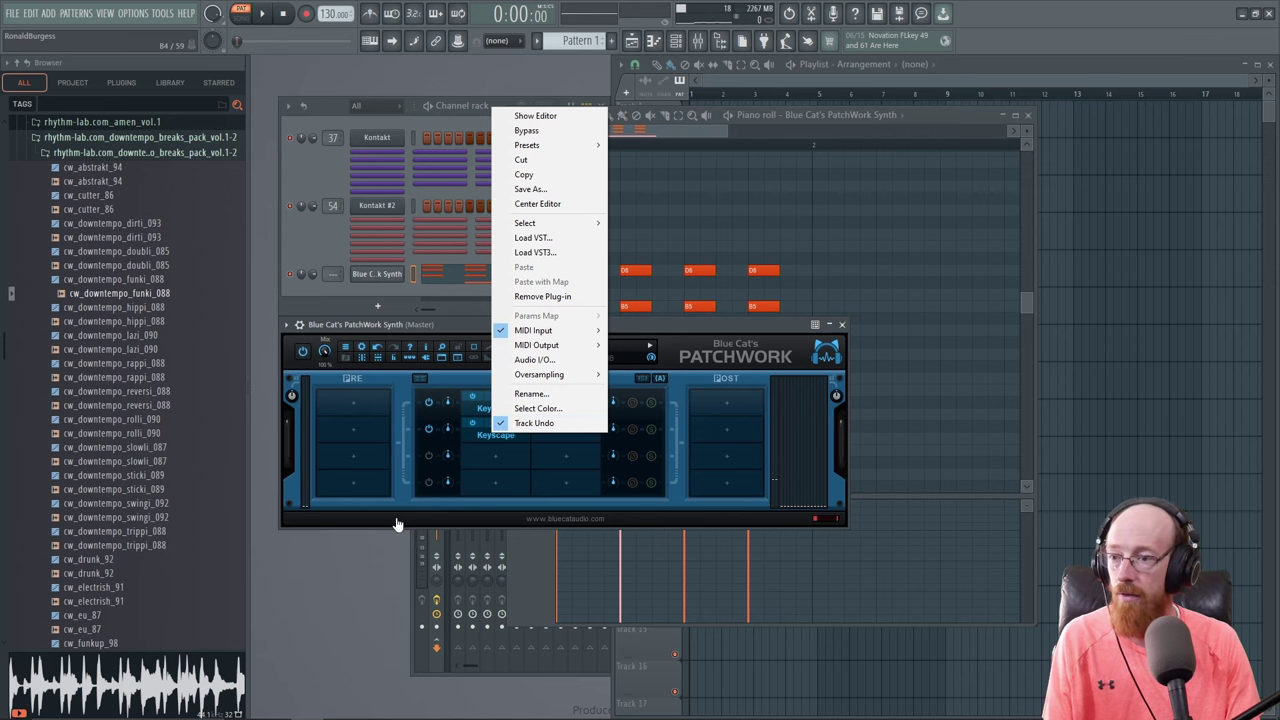
{"action": "left_click", "coordinate": [461, 447]}
{"action": "left_click", "coordinate": [518, 424]}
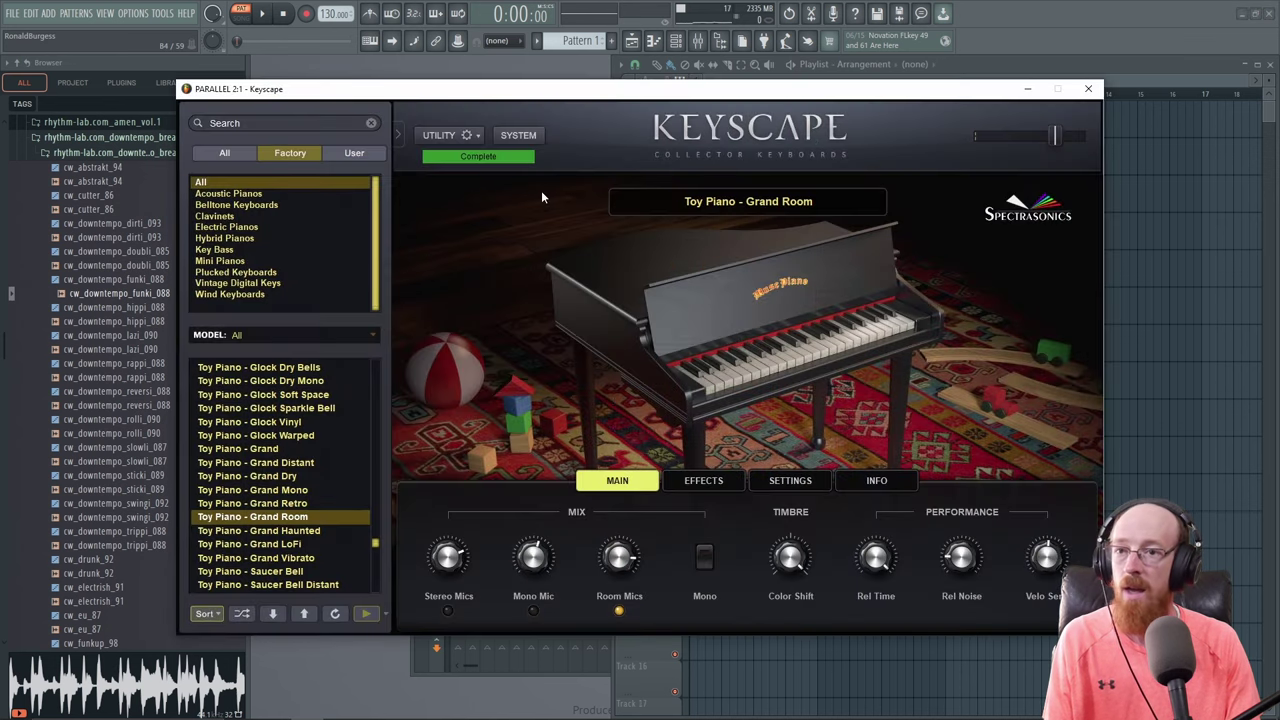
{"action": "left_click", "coordinate": [518, 136]}
{"action": "left_click", "coordinate": [1004, 380]}
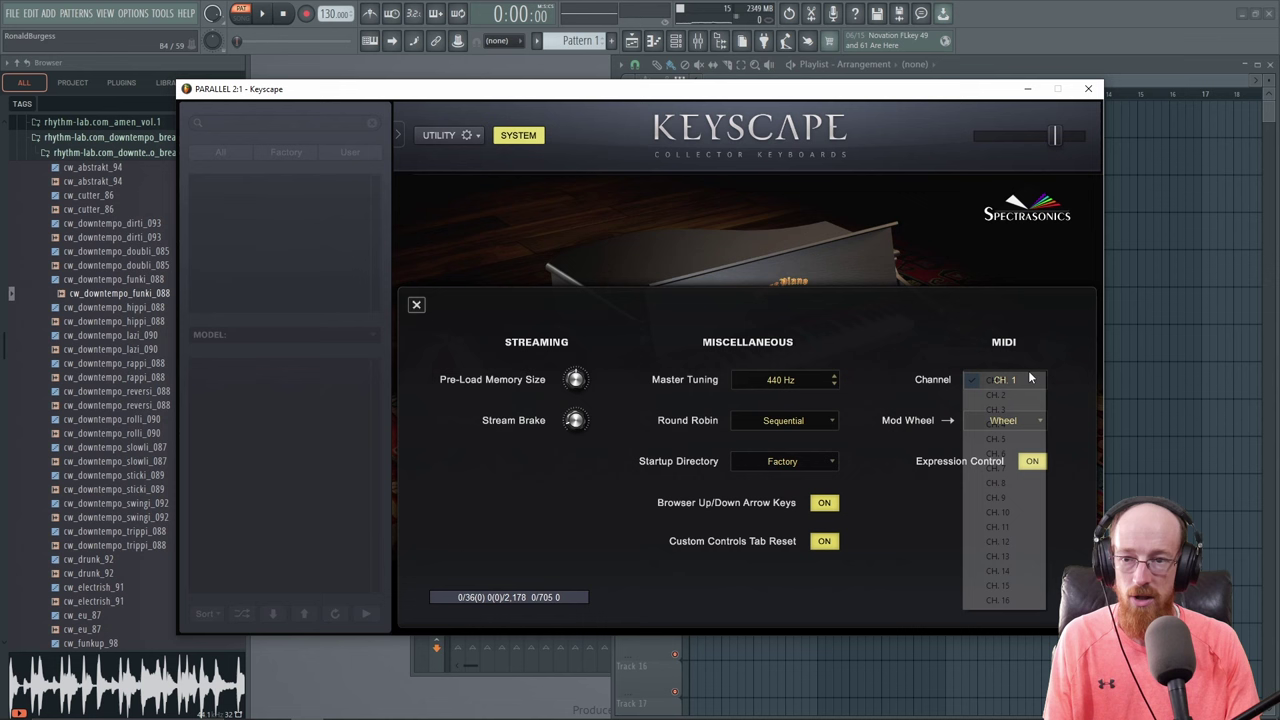
{"action": "left_click", "coordinate": [1000, 396]}
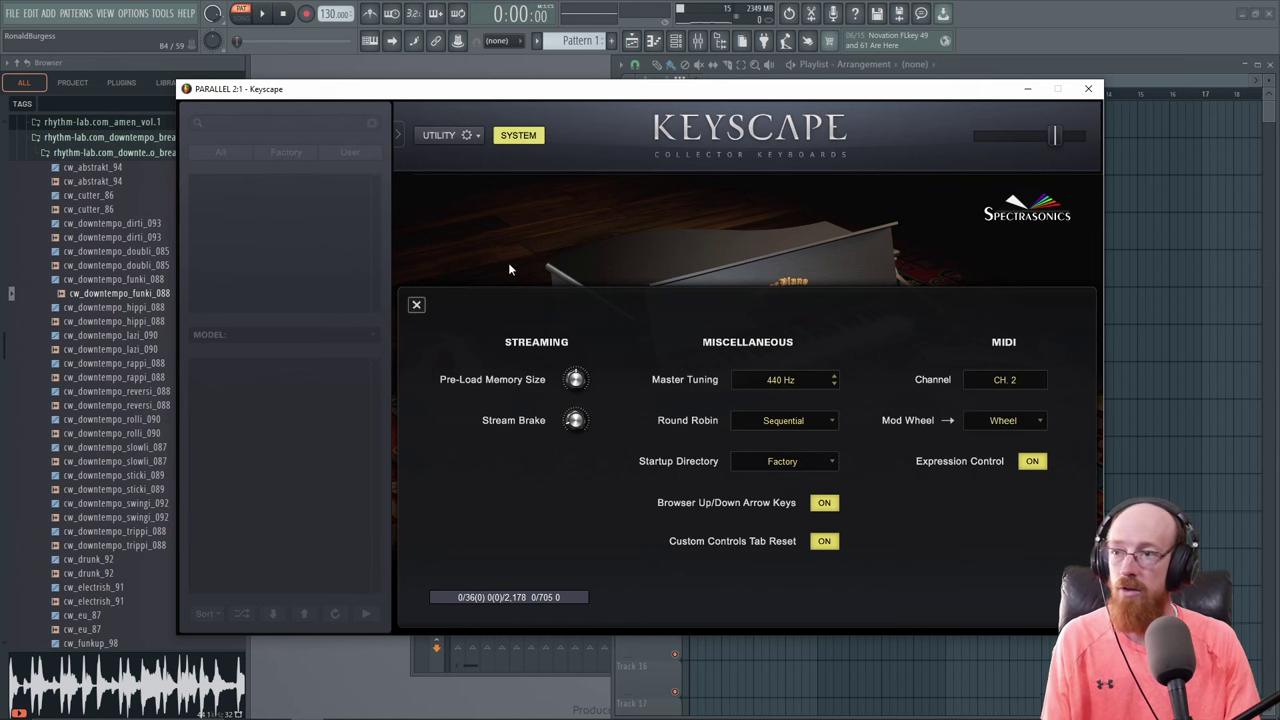
{"action": "left_click", "coordinate": [525, 139]}
{"action": "left_click", "coordinate": [1096, 95]}
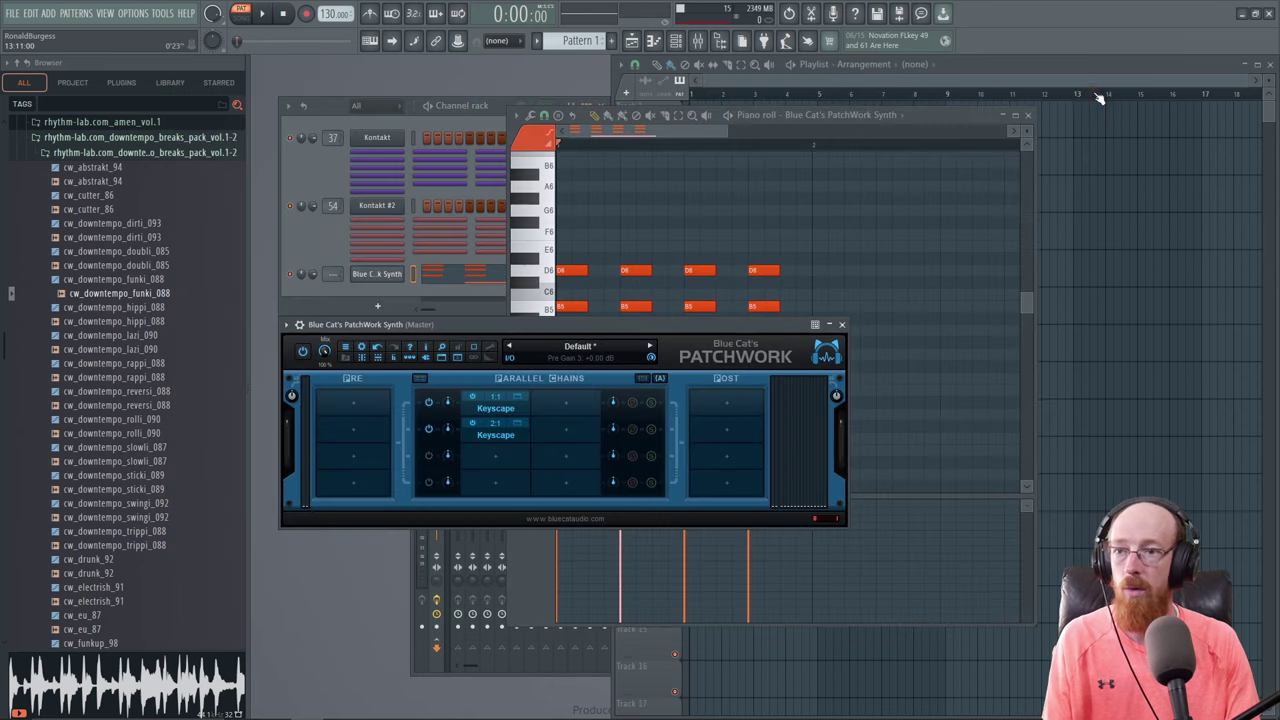
{"action": "left_click", "coordinate": [702, 126]}
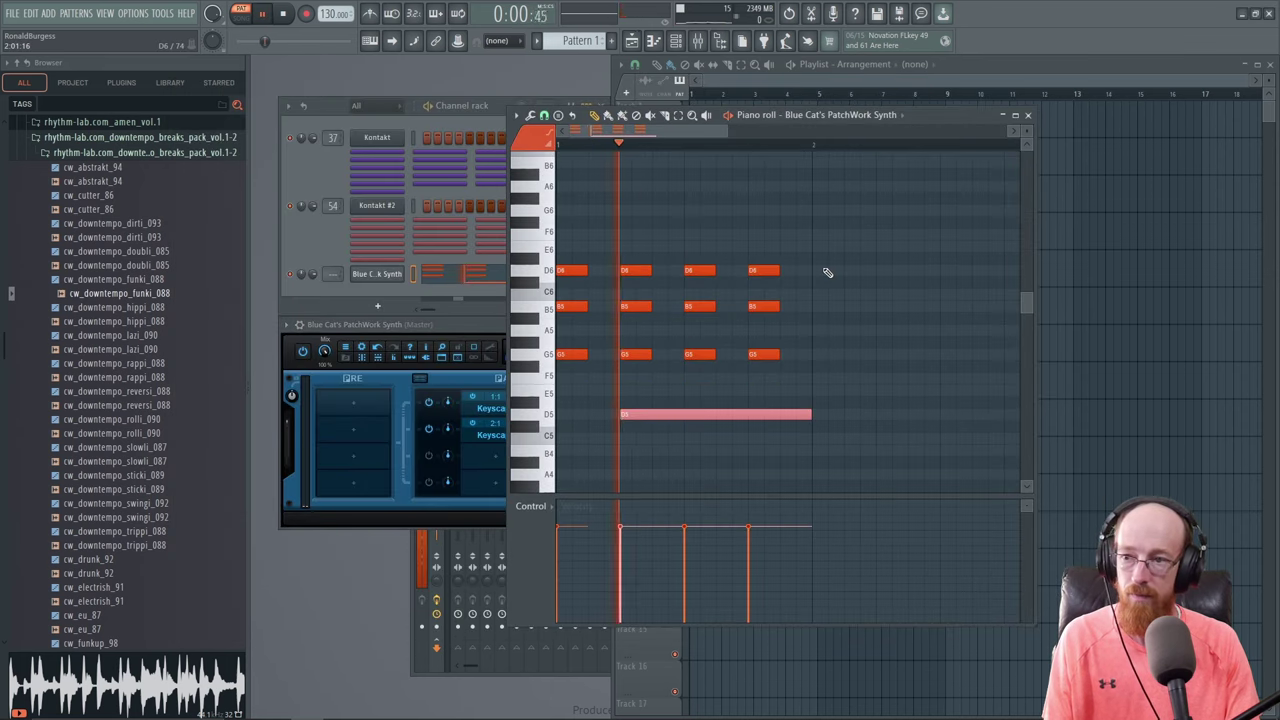
Step: Erase the repeated chord notes and stretch the D6, B5 and G5 notes longer
{"action": "key", "text": "space"}
{"action": "key", "text": "space"}
{"action": "scroll", "coordinate": [603, 306], "scroll_direction": "down", "scroll_amount": 3}
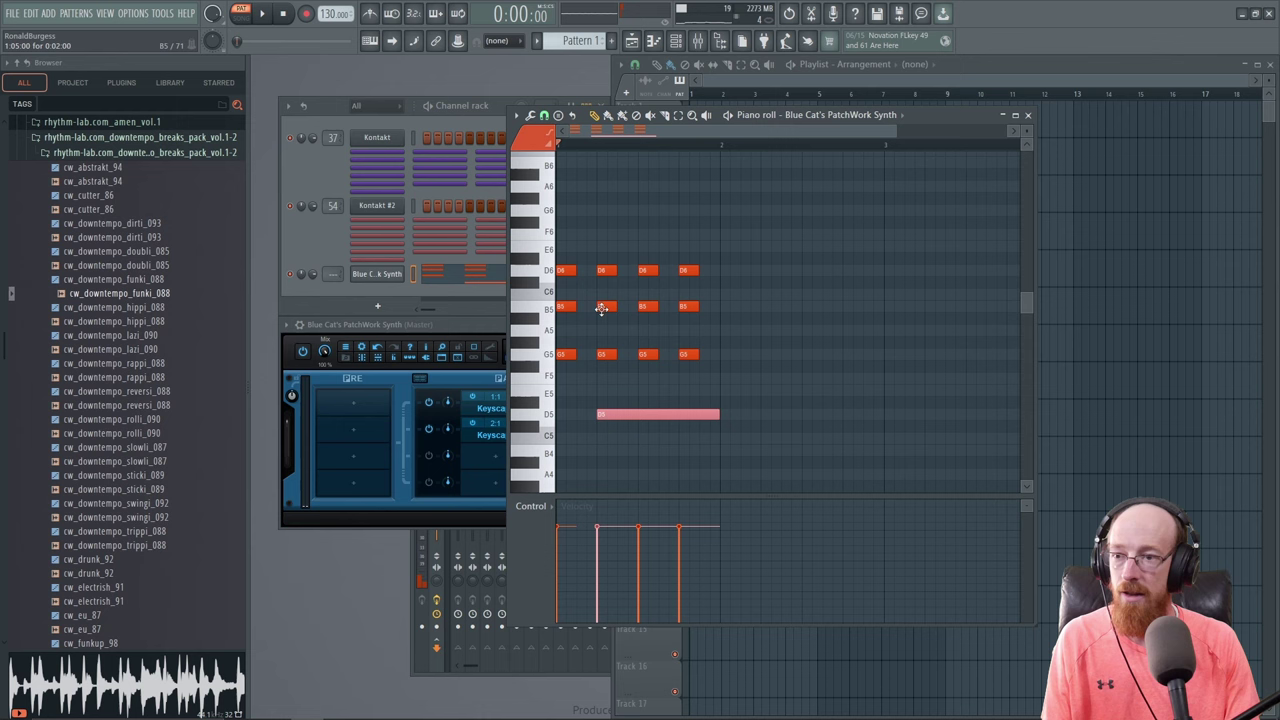
{"action": "scroll", "coordinate": [634, 323], "scroll_direction": "up", "scroll_amount": 3}
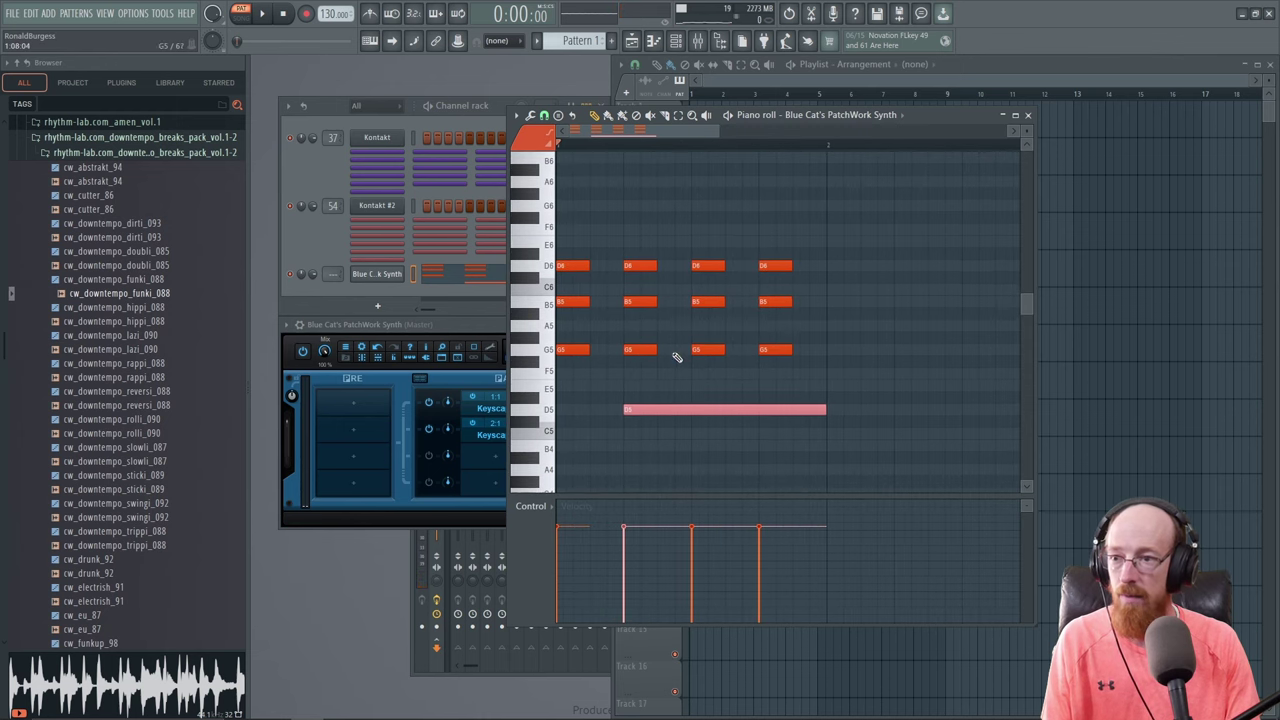
{"action": "right_click", "coordinate": [623, 263]}
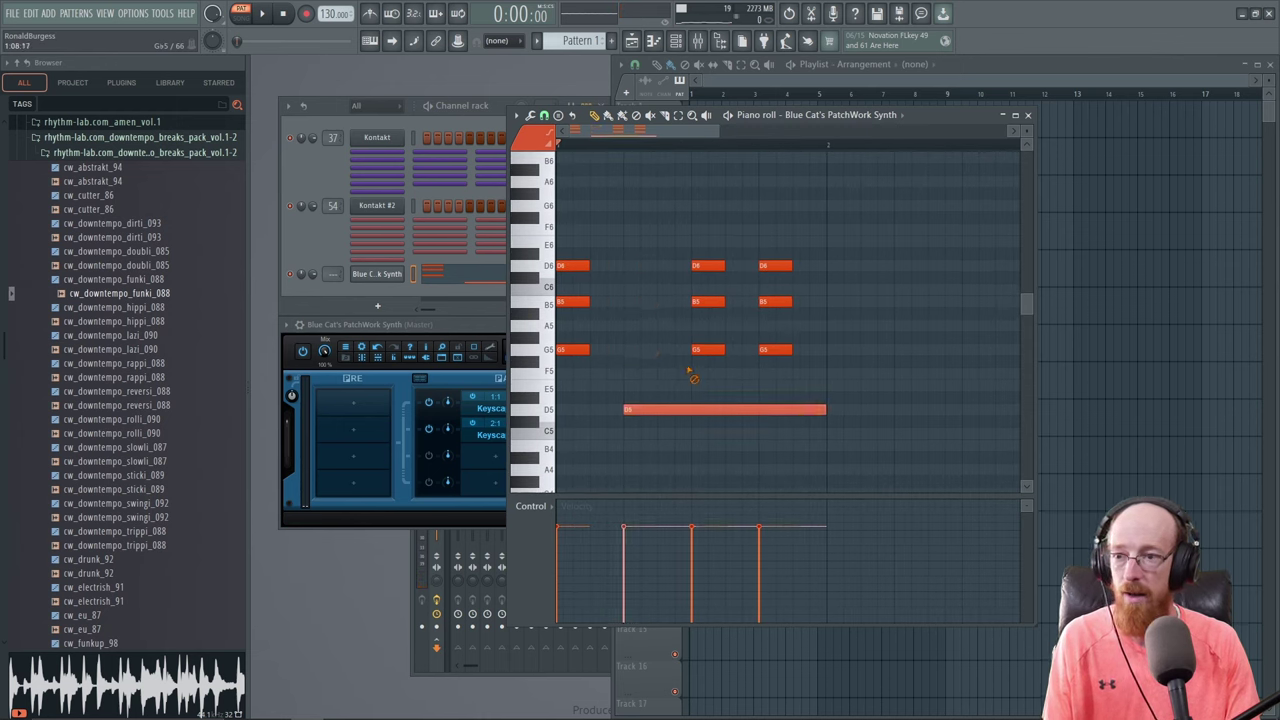
{"action": "right_click", "coordinate": [708, 265]}
{"action": "right_click", "coordinate": [775, 349]}
{"action": "right_click", "coordinate": [708, 301]}
{"action": "left_click_drag", "start_coordinate": [579, 262], "coordinate": [940, 354]}
{"action": "left_click", "coordinate": [948, 397]}
{"action": "key", "text": "ctrl+z"}
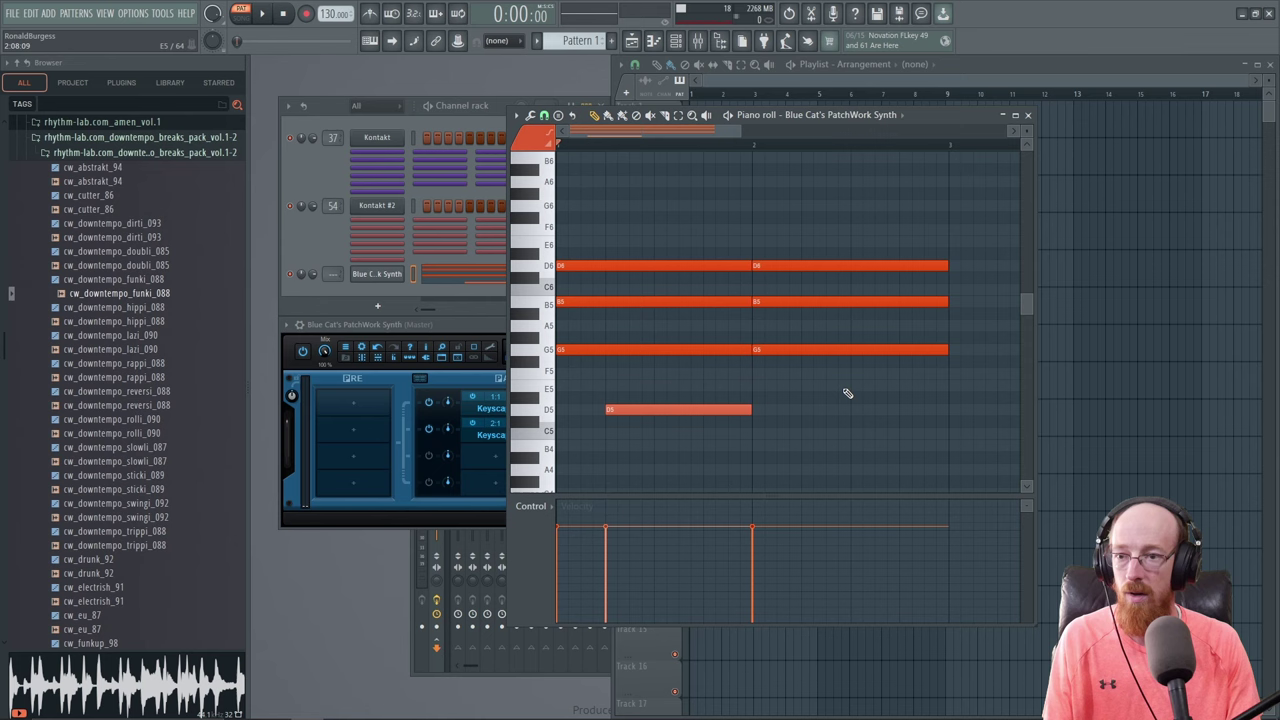
Step: Drop the second chord's B5 an octave to B4 and play the pattern back
{"action": "left_click_drag", "start_coordinate": [754, 284], "coordinate": [944, 340]}
{"action": "left_click", "coordinate": [890, 302]}
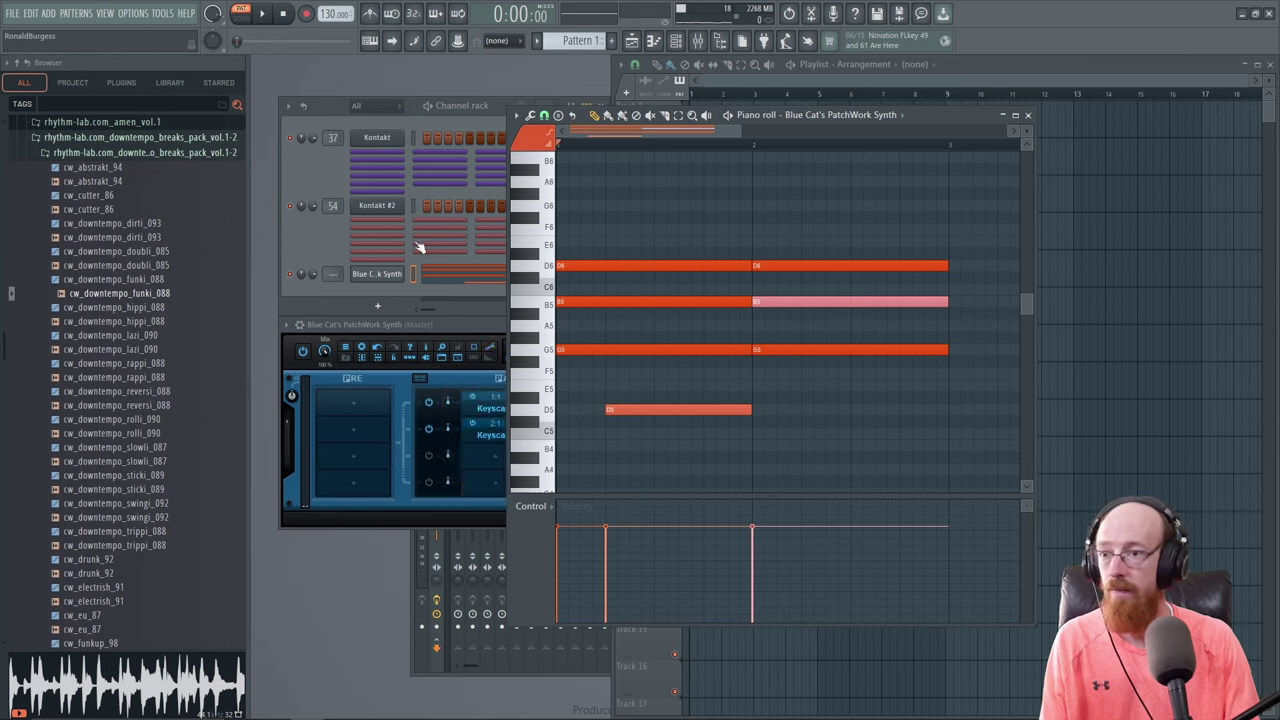
{"action": "left_click", "coordinate": [460, 320]}
{"action": "left_click", "coordinate": [830, 337]}
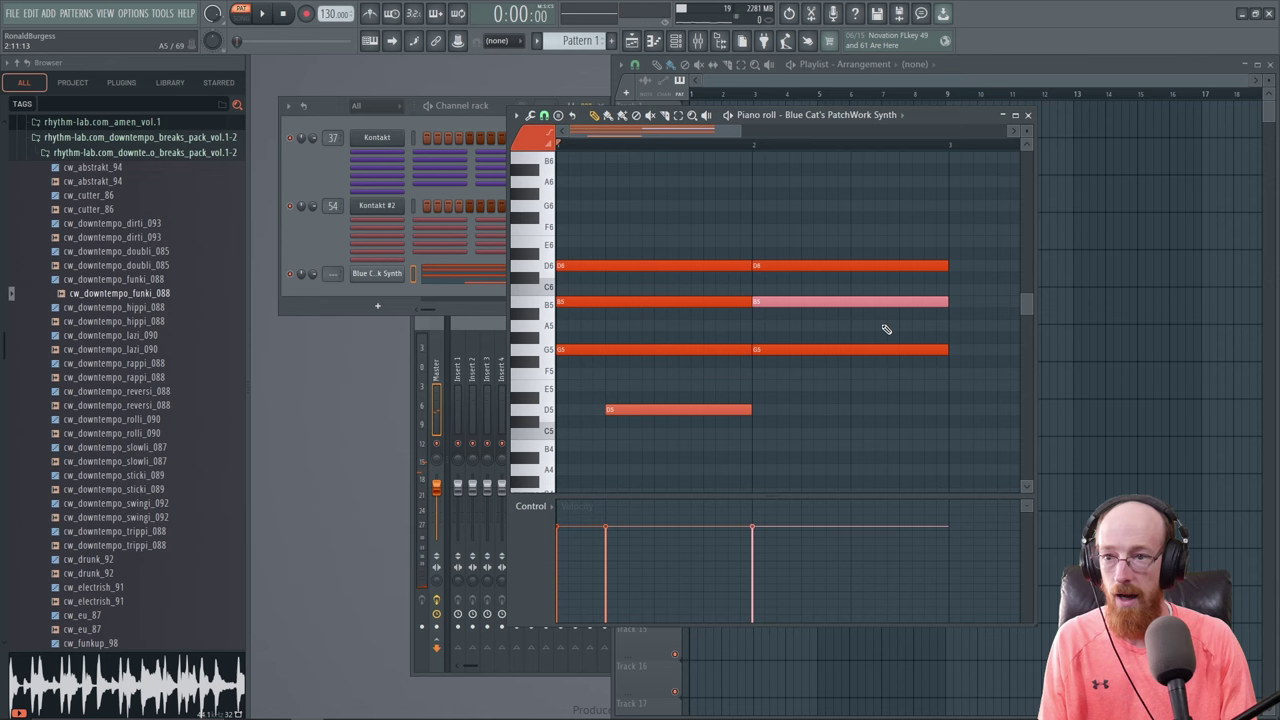
{"action": "key", "text": "ctrl+Down"}
{"action": "left_click", "coordinate": [873, 435]}
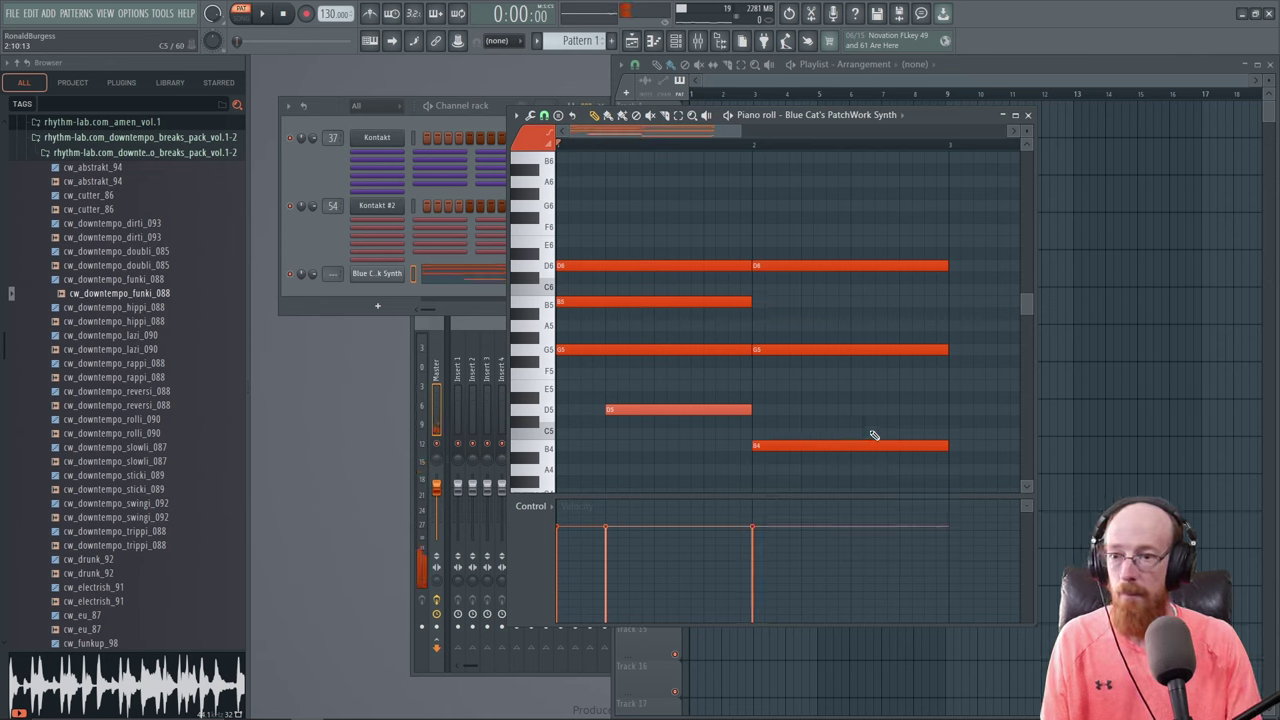
{"action": "left_click", "coordinate": [760, 347]}
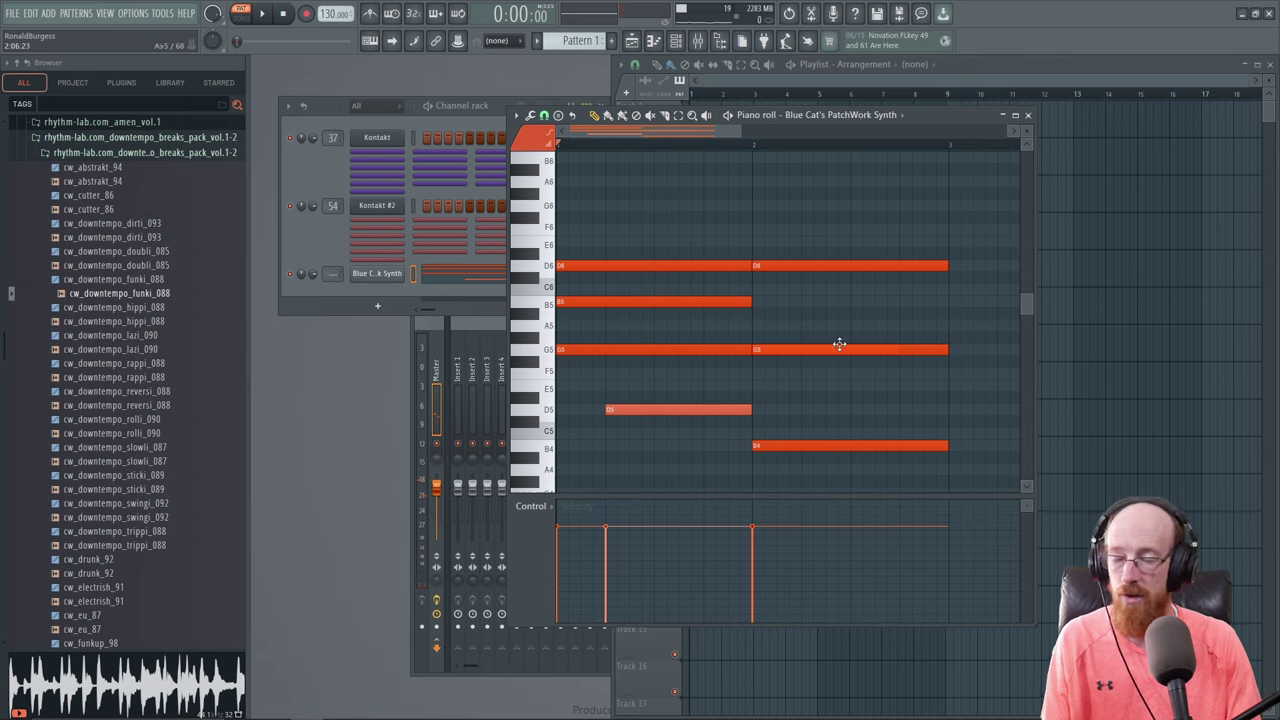
{"action": "key", "text": "space"}
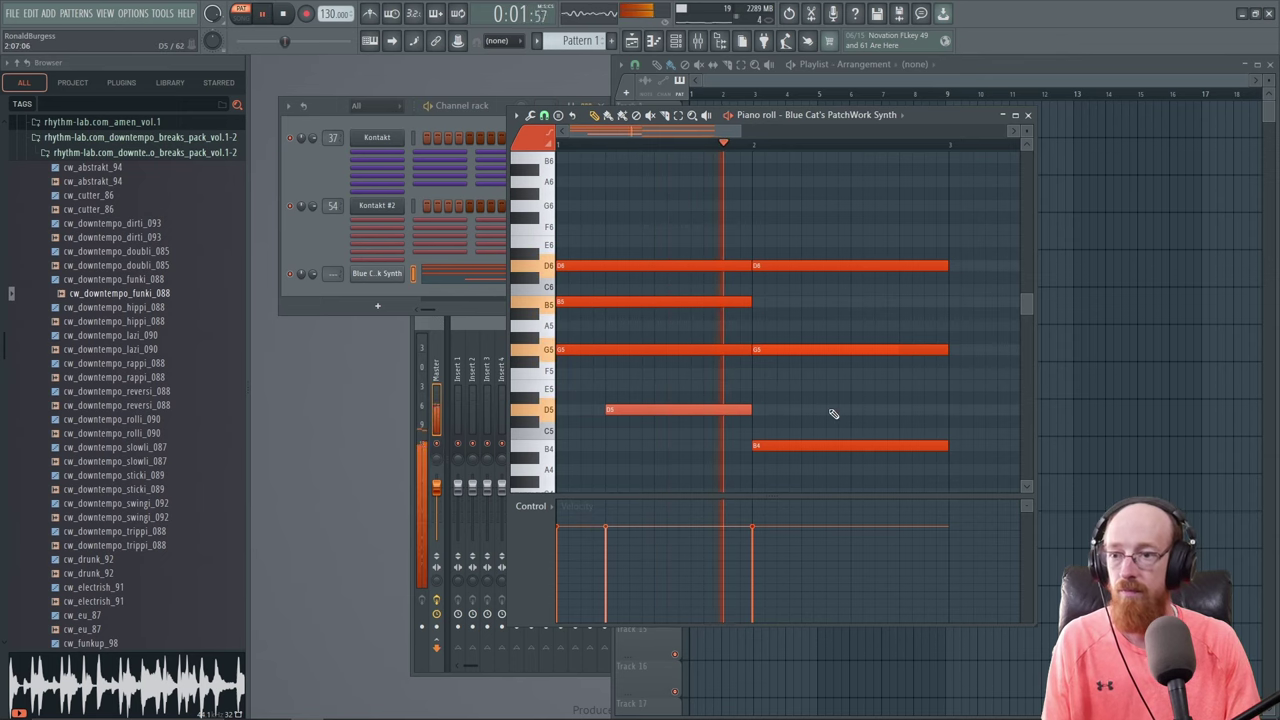
{"action": "key", "text": "space"}
{"action": "left_click", "coordinate": [524, 146]}
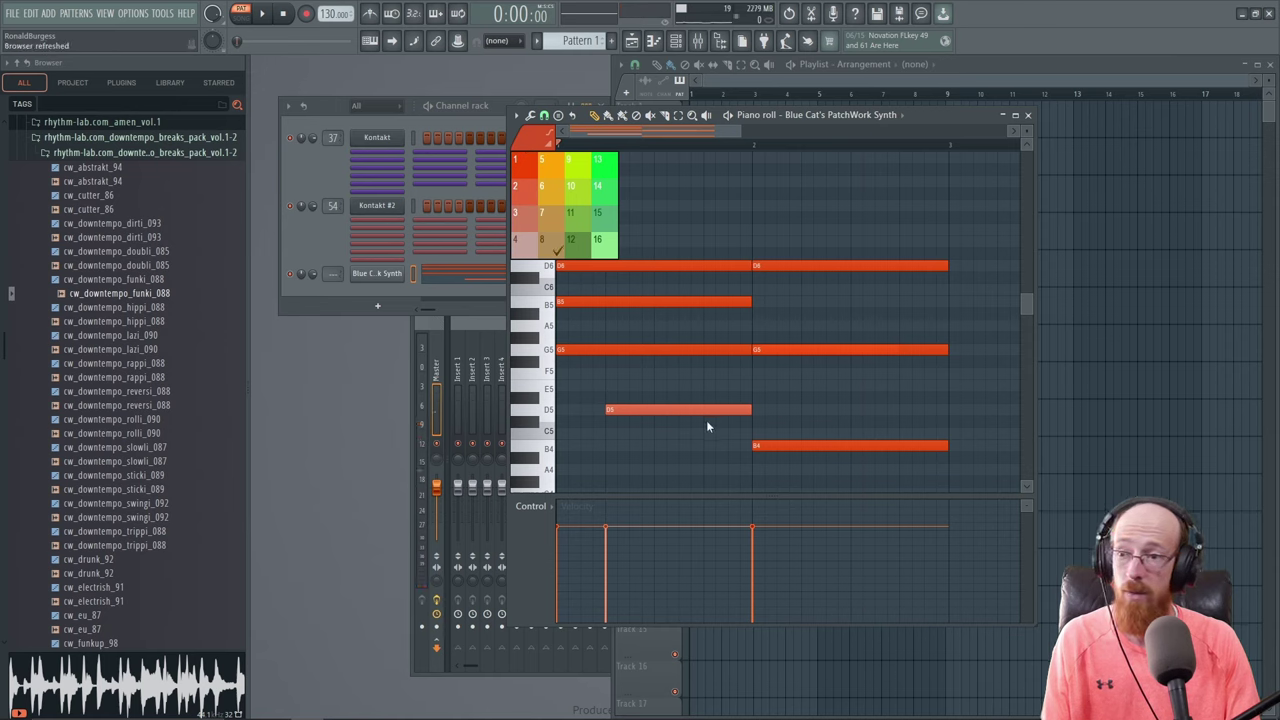
Step: Replace the red D5 note with a green D5 note
{"action": "mouse_move", "coordinate": [835, 353]}
{"action": "left_mouse_down"}
{"action": "mouse_move", "coordinate": [843, 368]}
{"action": "mouse_move", "coordinate": [777, 351]}
{"action": "mouse_move", "coordinate": [814, 351]}
{"action": "left_mouse_up"}
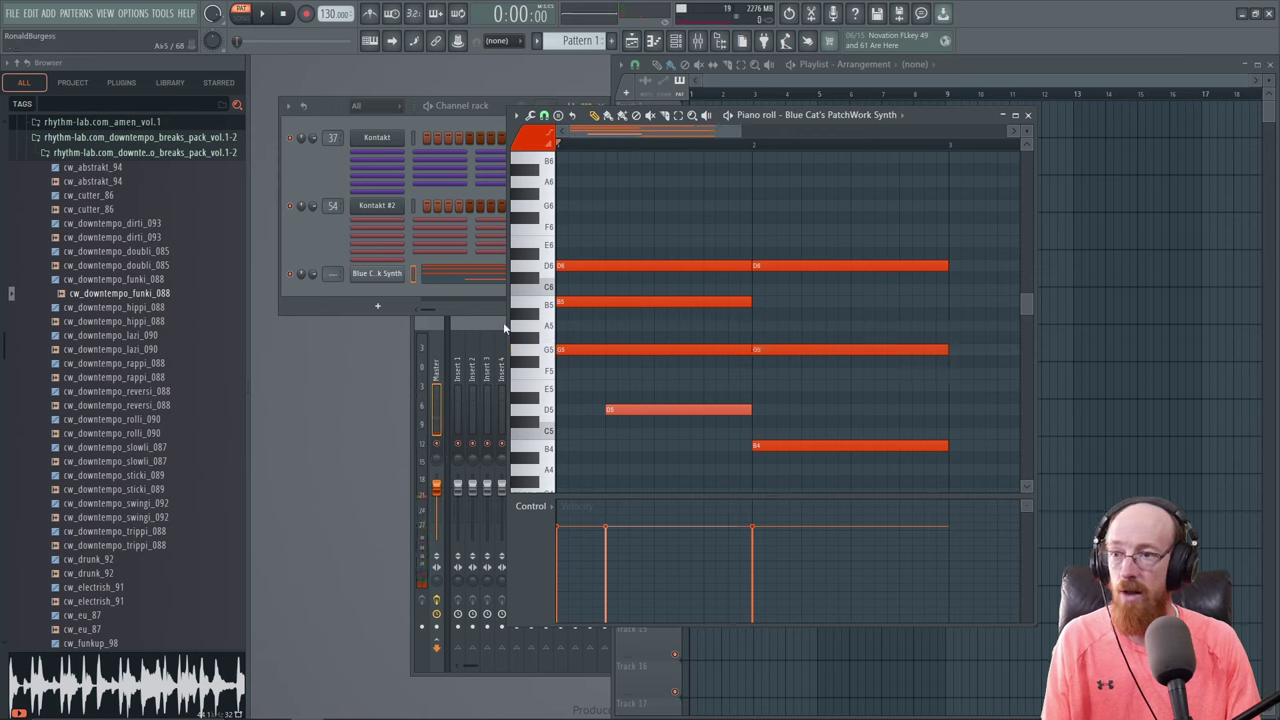
{"action": "left_click", "coordinate": [553, 144]}
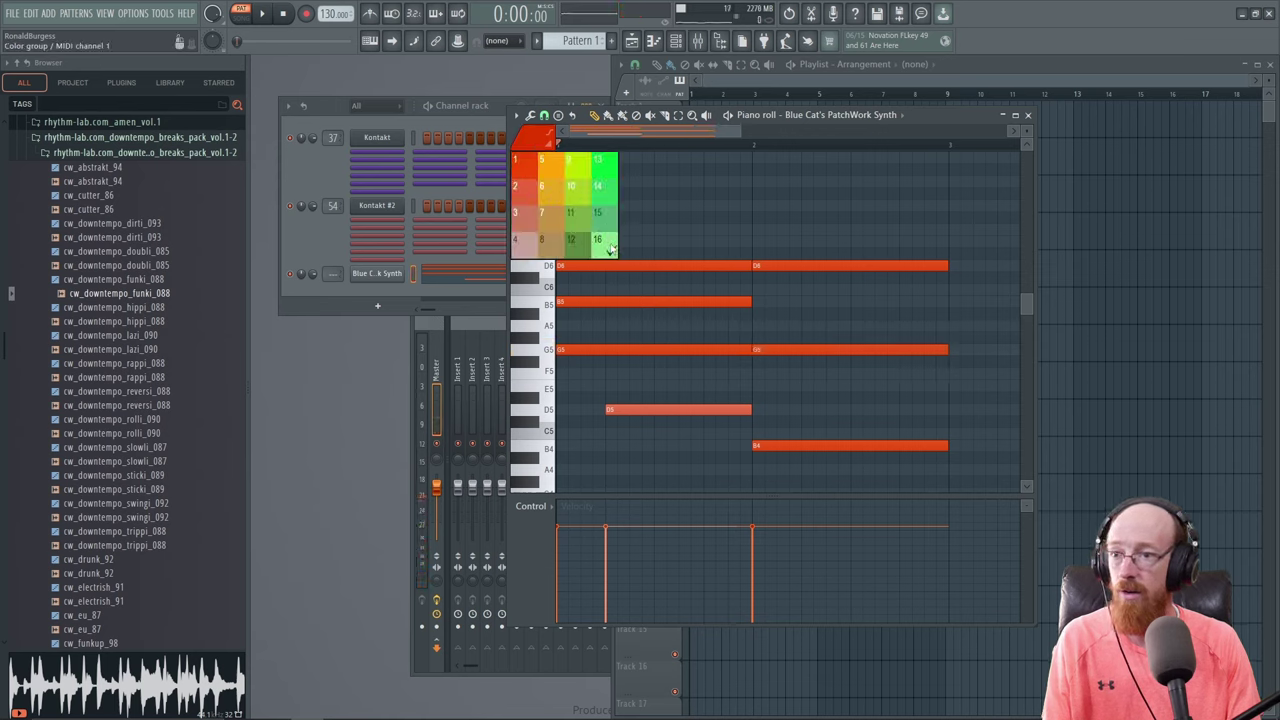
{"action": "left_click", "coordinate": [606, 244]}
{"action": "right_click", "coordinate": [630, 409]}
{"action": "left_click", "coordinate": [630, 409]}
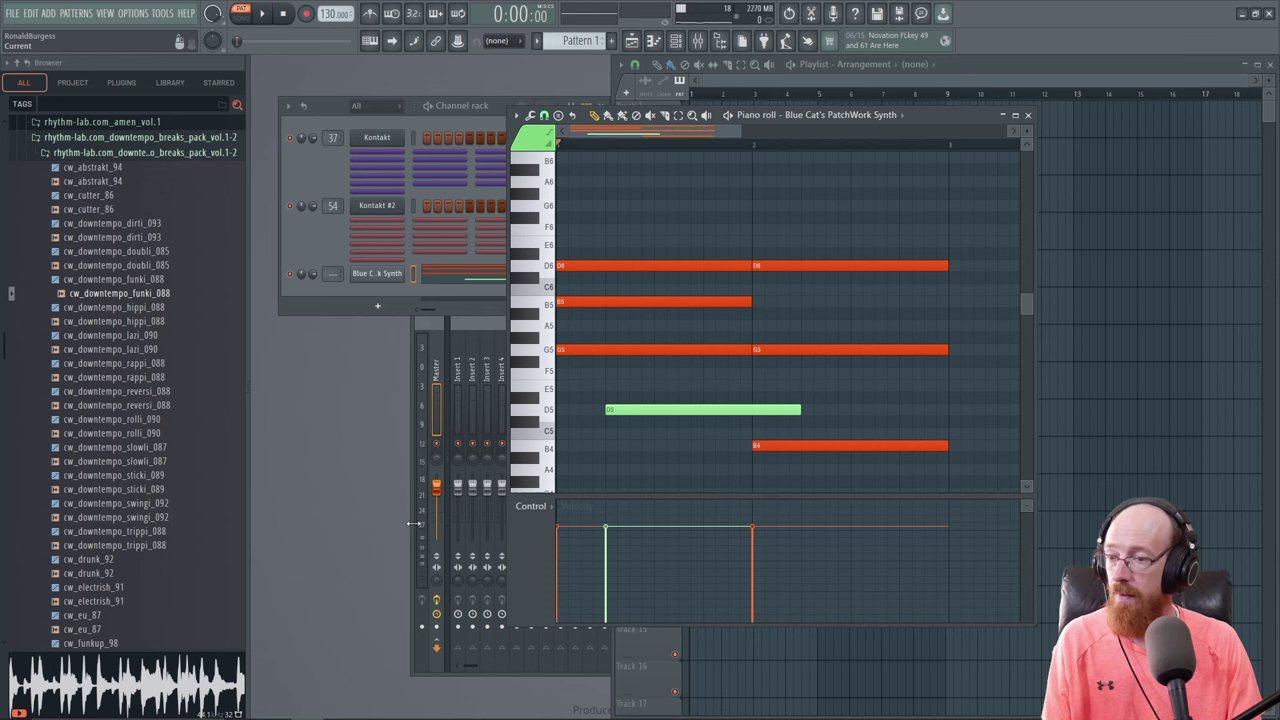
Step: Set the second Keyscape chain's PatchWork MIDI input to Host channel 2
{"action": "left_click", "coordinate": [385, 274]}
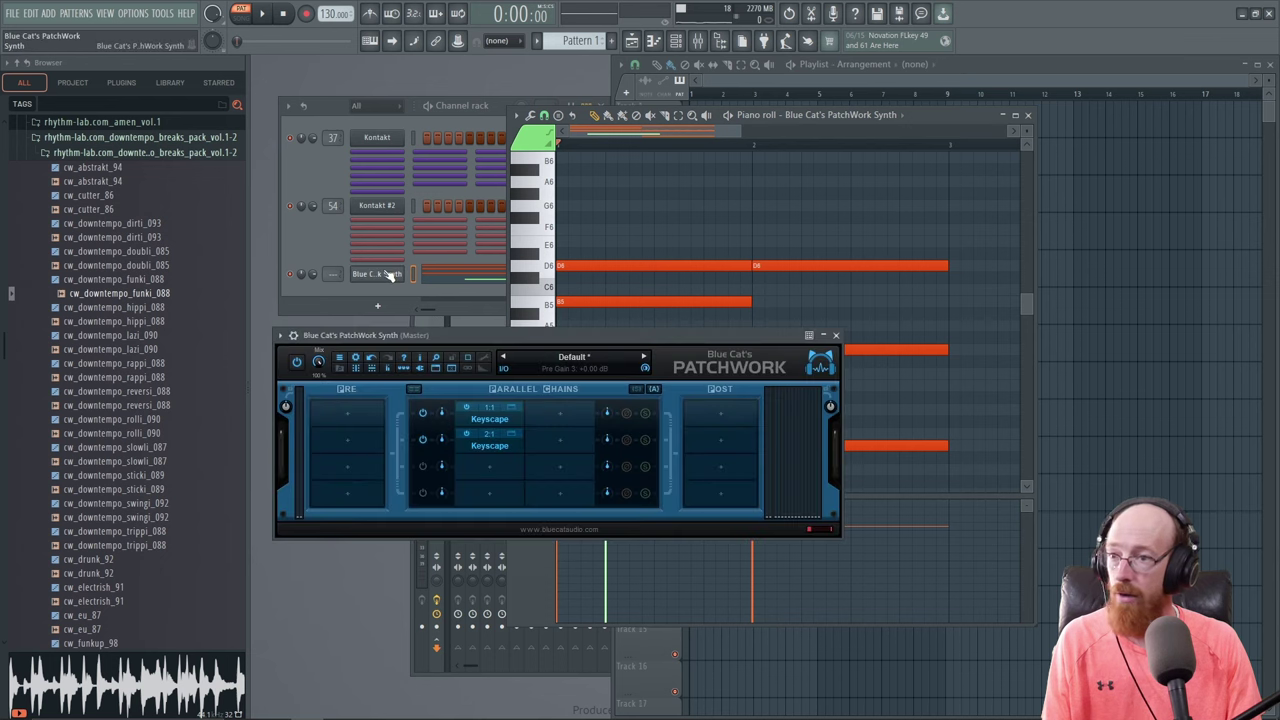
{"action": "right_click", "coordinate": [488, 440]}
{"action": "mouse_move", "coordinate": [569, 334]}
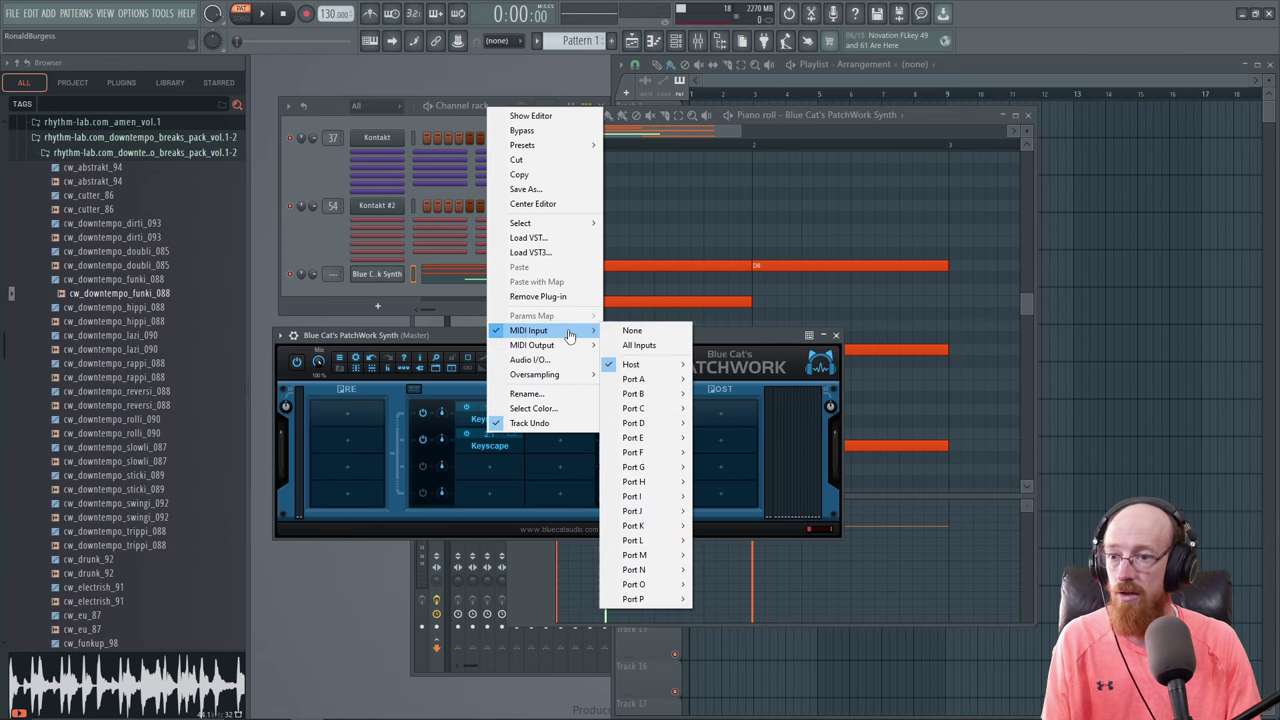
{"action": "mouse_move", "coordinate": [660, 364]}
{"action": "left_click", "coordinate": [762, 616]}
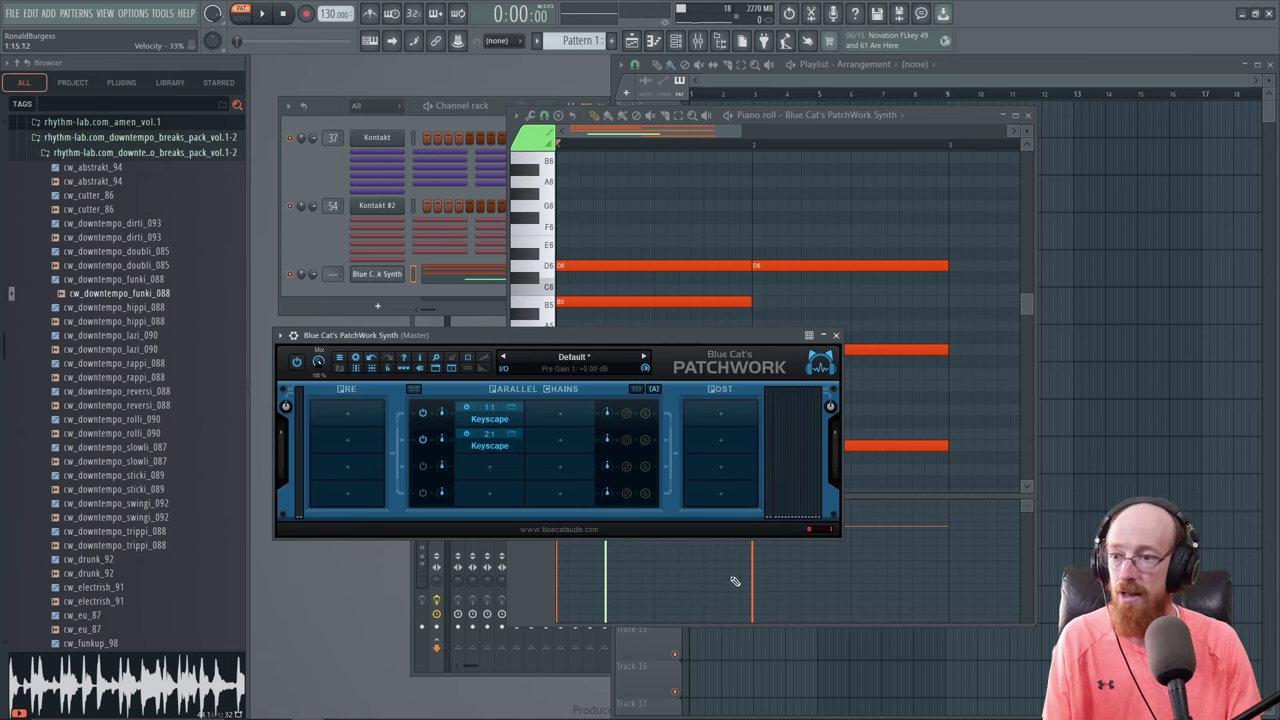
{"action": "right_click", "coordinate": [489, 441]}
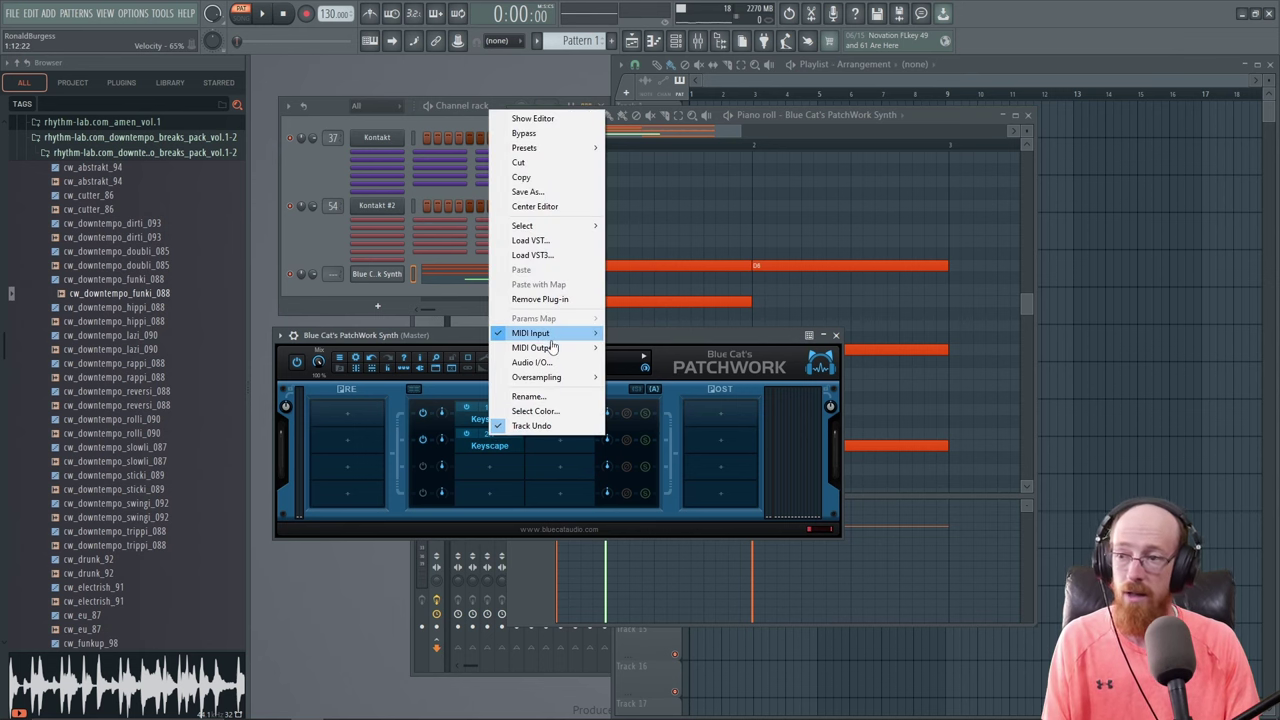
{"action": "mouse_move", "coordinate": [550, 338]}
{"action": "mouse_move", "coordinate": [668, 368]}
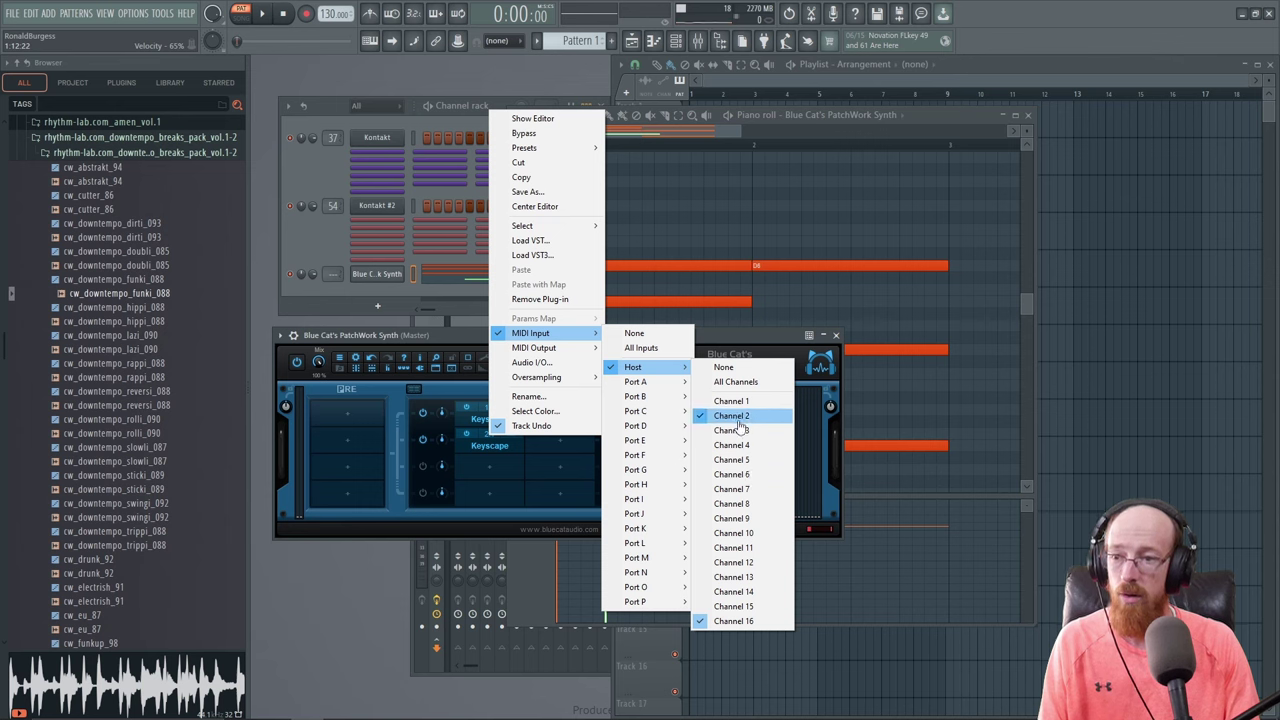
{"action": "left_click", "coordinate": [738, 418]}
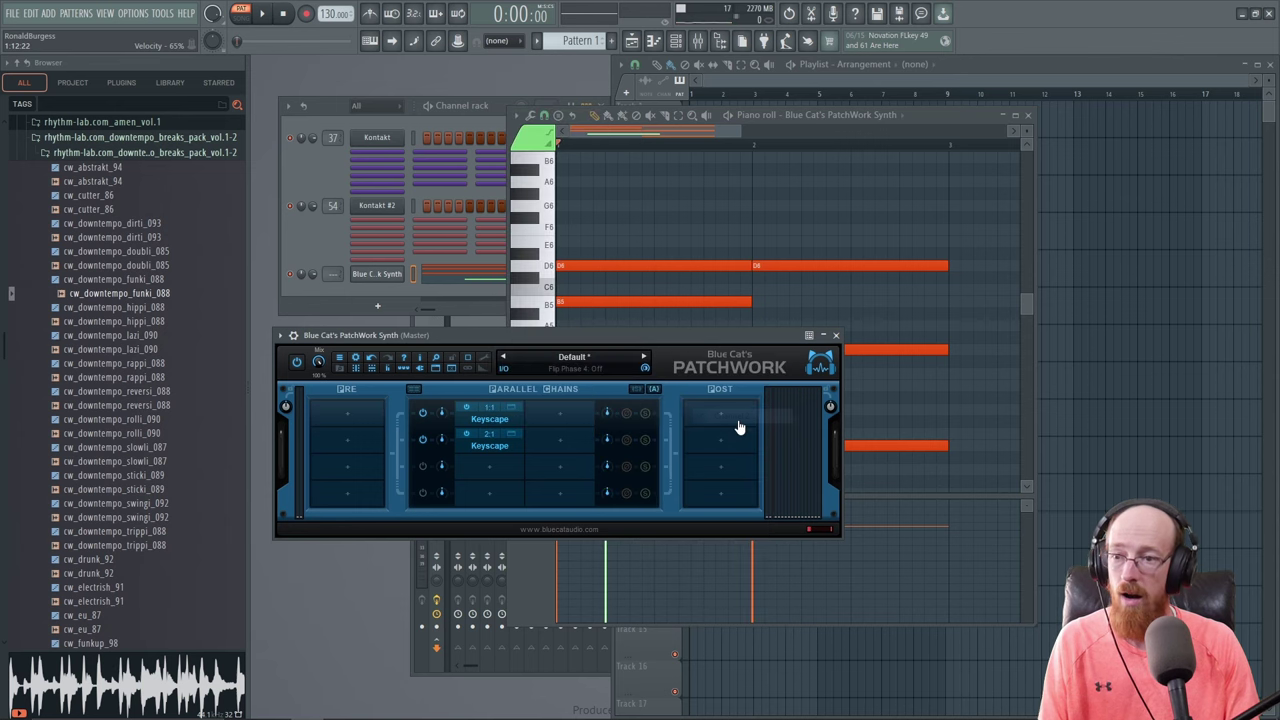
Step: Shorten the green D5 note to end at bar 2 and select note colour 16
{"action": "left_click", "coordinate": [715, 150]}
{"action": "key", "text": "space"}
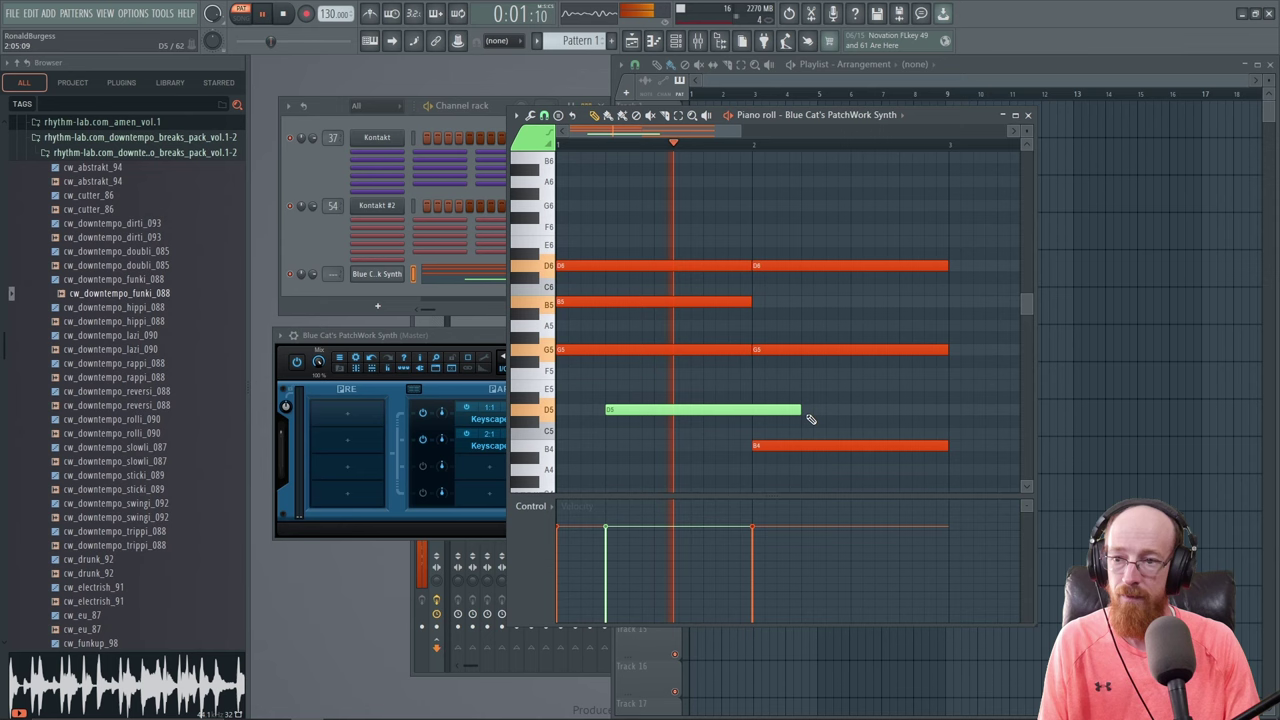
{"action": "left_click_drag", "start_coordinate": [800, 410], "coordinate": [751, 412]}
{"action": "key", "text": "space"}
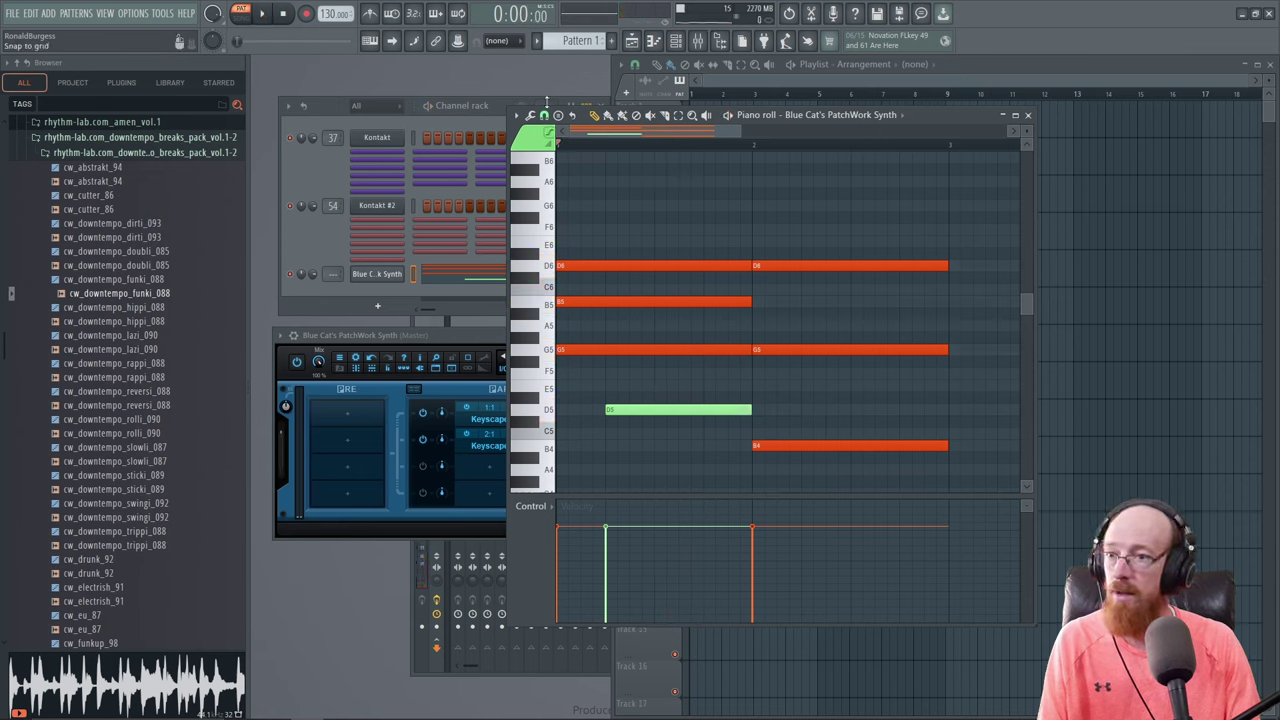
{"action": "left_click", "coordinate": [533, 136]}
{"action": "left_click", "coordinate": [605, 250]}
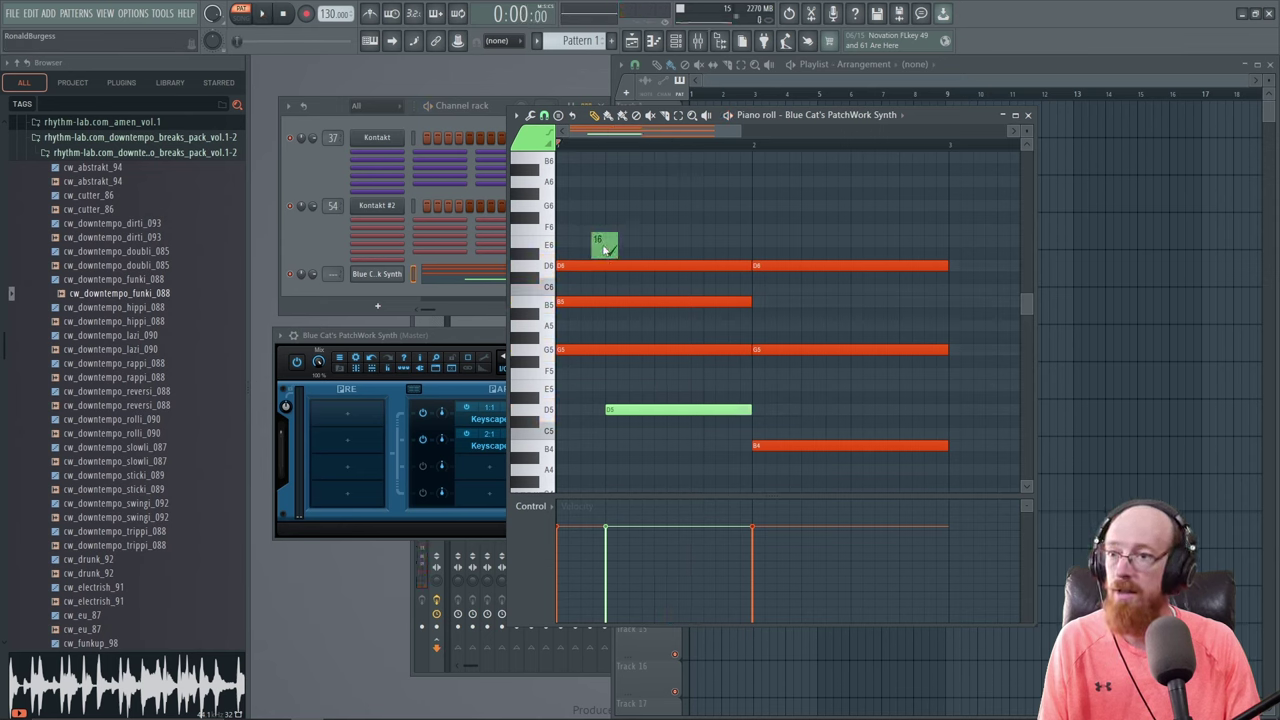
{"action": "mouse_move", "coordinate": [624, 410]}
{"action": "left_mouse_down"}
{"action": "mouse_move", "coordinate": [636, 409]}
{"action": "mouse_move", "coordinate": [616, 412]}
{"action": "left_mouse_up"}
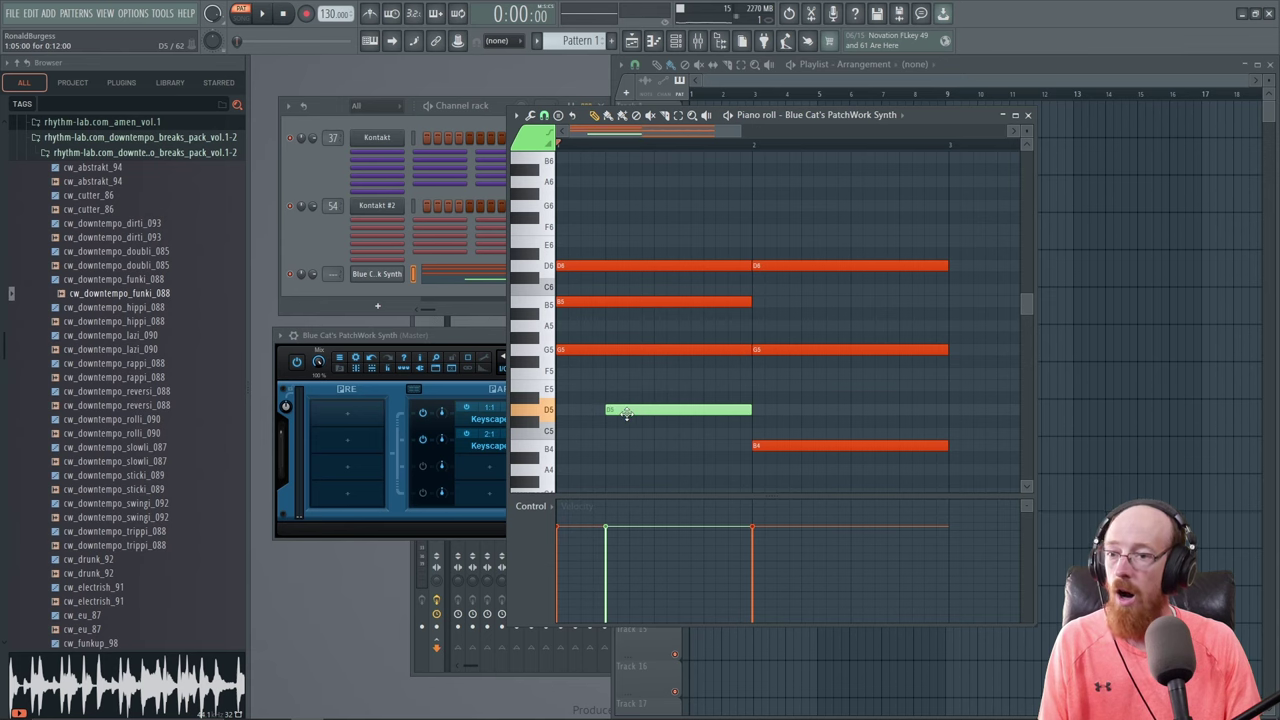
Step: Set the second Keyscape's SYSTEM MIDI Channel to CH. 16
{"action": "left_click", "coordinate": [459, 327]}
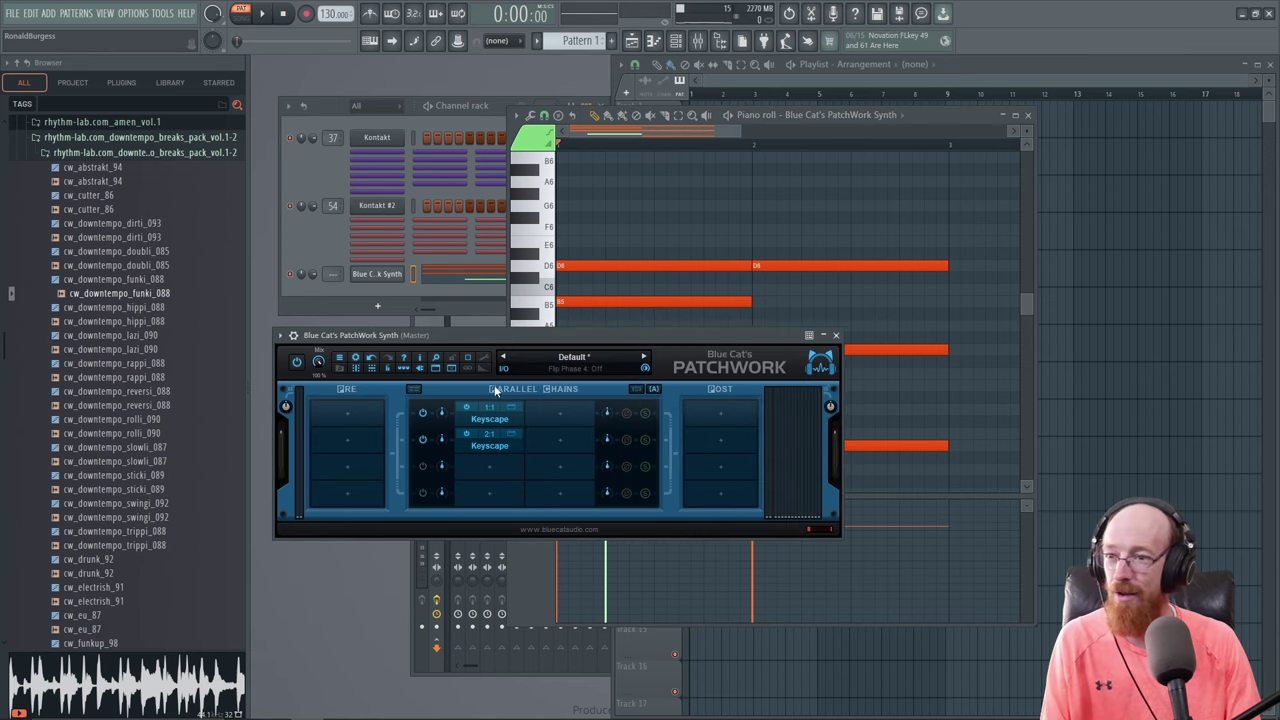
{"action": "left_click", "coordinate": [512, 436]}
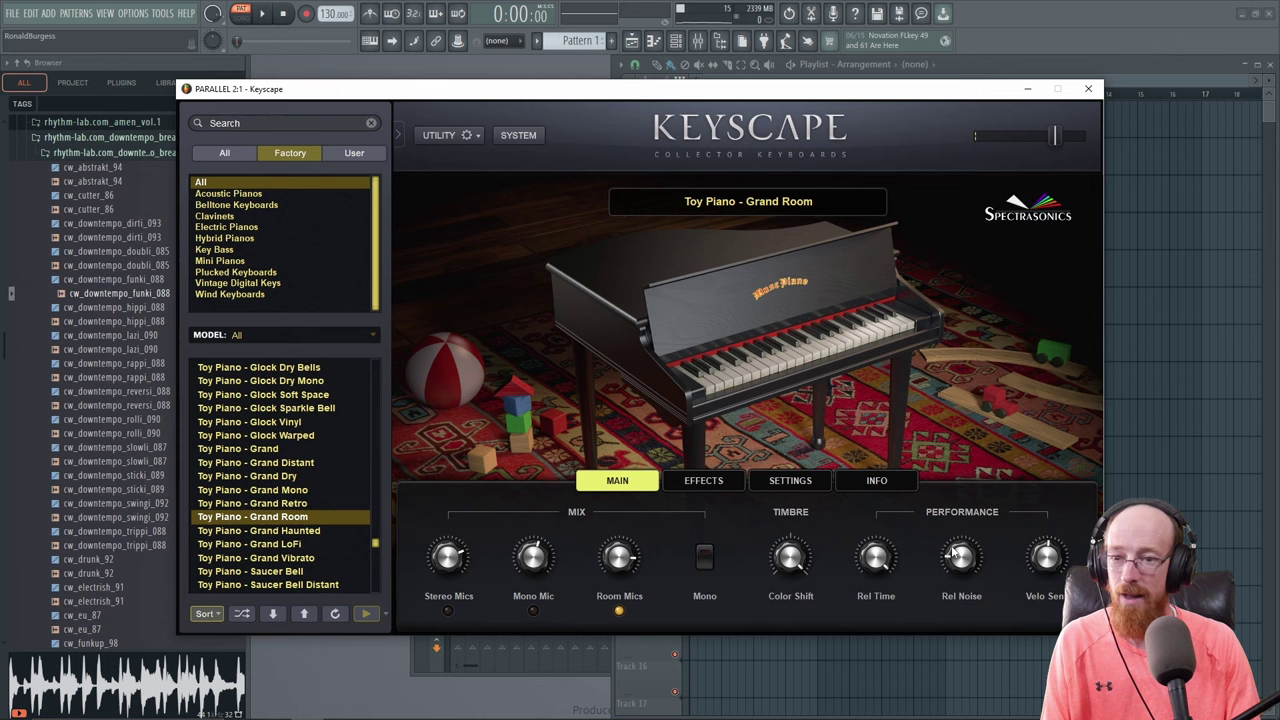
{"action": "left_click", "coordinate": [518, 135]}
{"action": "left_click", "coordinate": [1010, 379]}
{"action": "left_click", "coordinate": [1015, 599]}
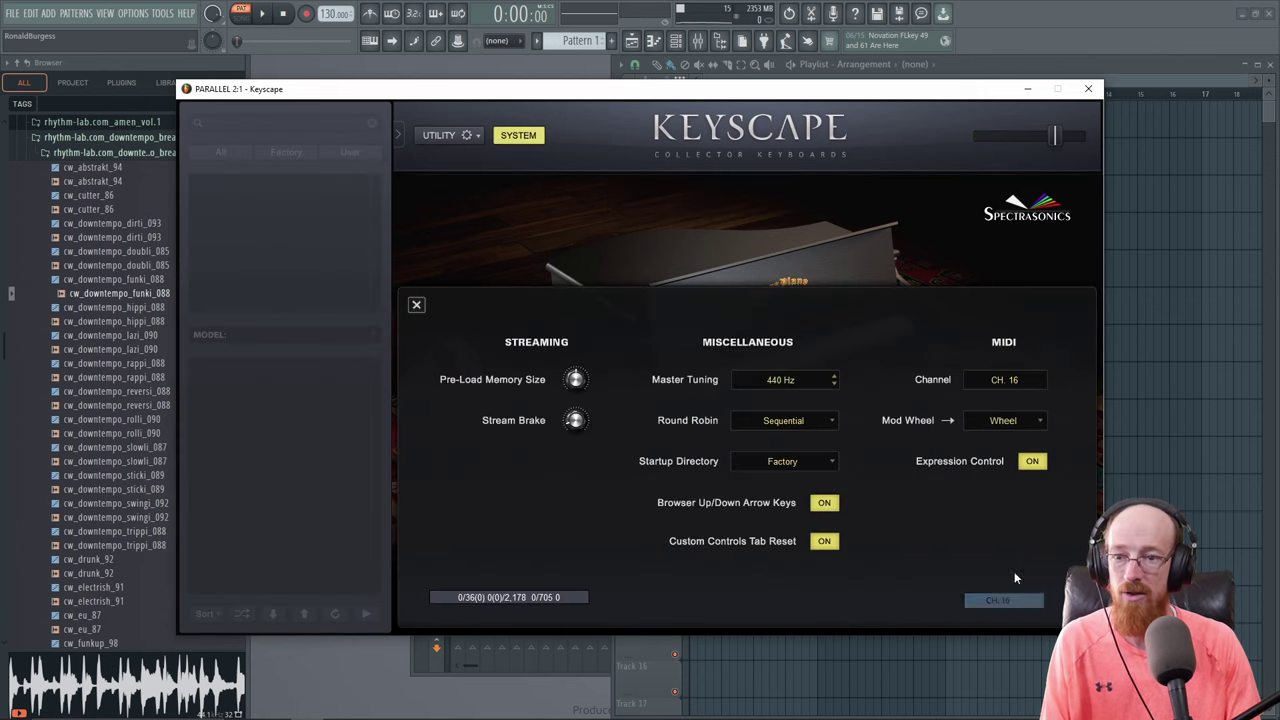
{"action": "left_click", "coordinate": [1088, 89]}
Step: Draw a green G4 note stretched across bar 2
{"action": "key", "text": "space"}
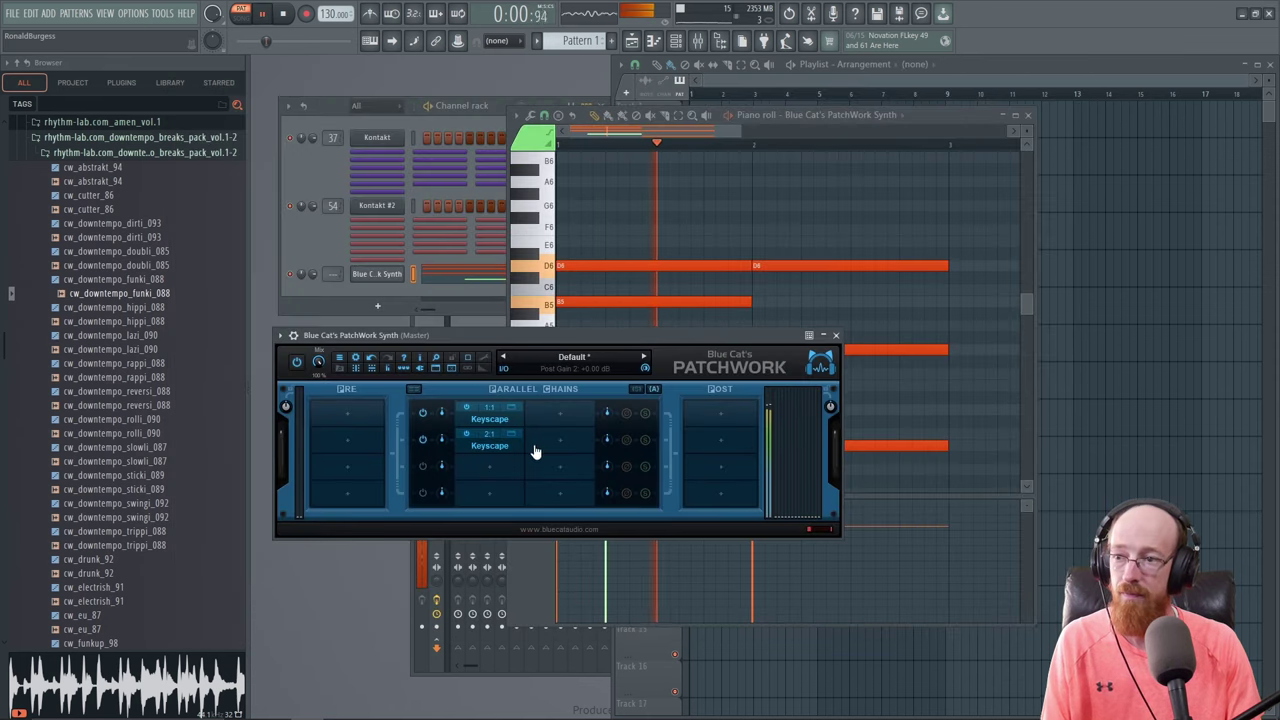
{"action": "left_click", "coordinate": [647, 135]}
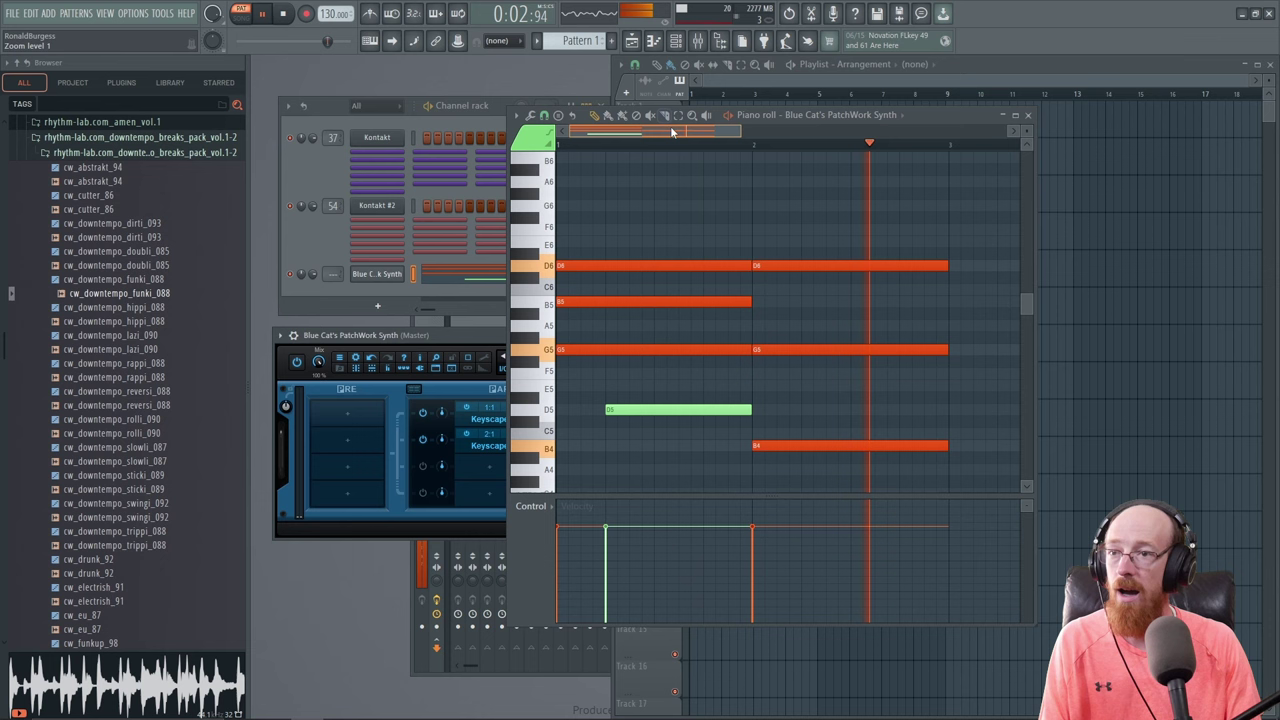
{"action": "key", "text": "space"}
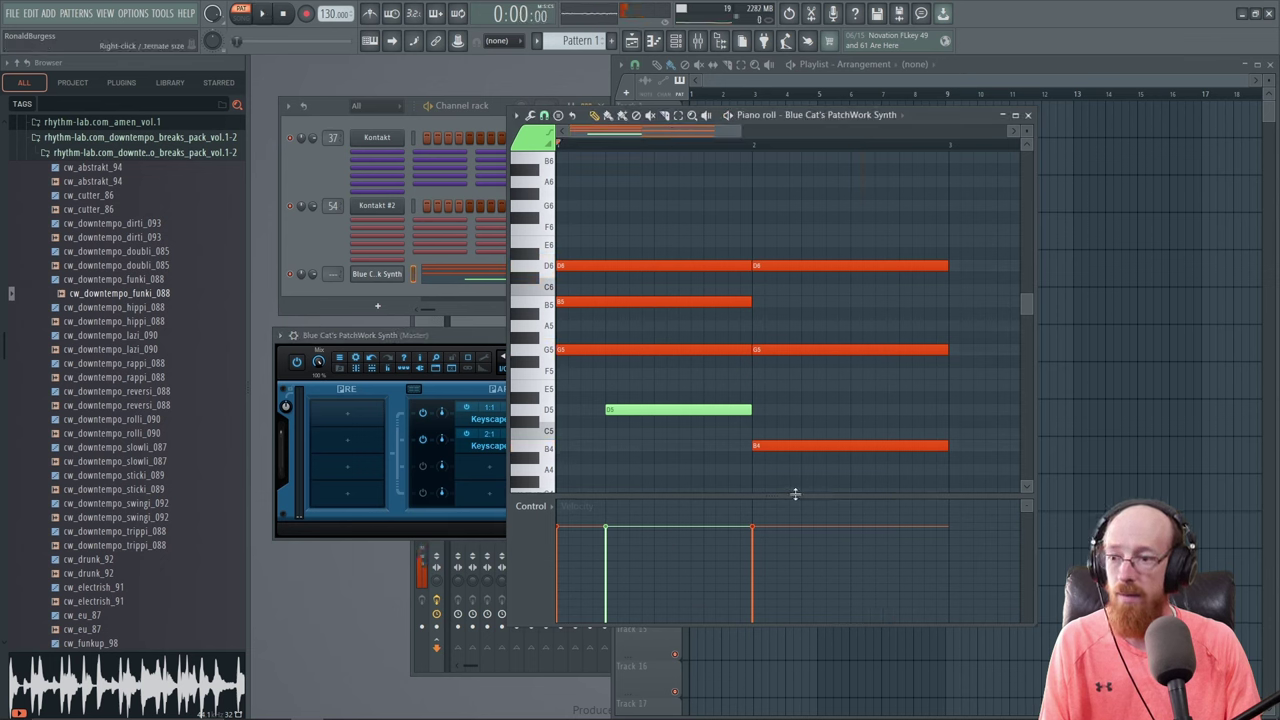
{"action": "scroll", "coordinate": [787, 470], "scroll_direction": "down", "scroll_amount": 2}
{"action": "left_click", "coordinate": [778, 459]}
{"action": "left_click_drag", "start_coordinate": [891, 462], "coordinate": [945, 461]}
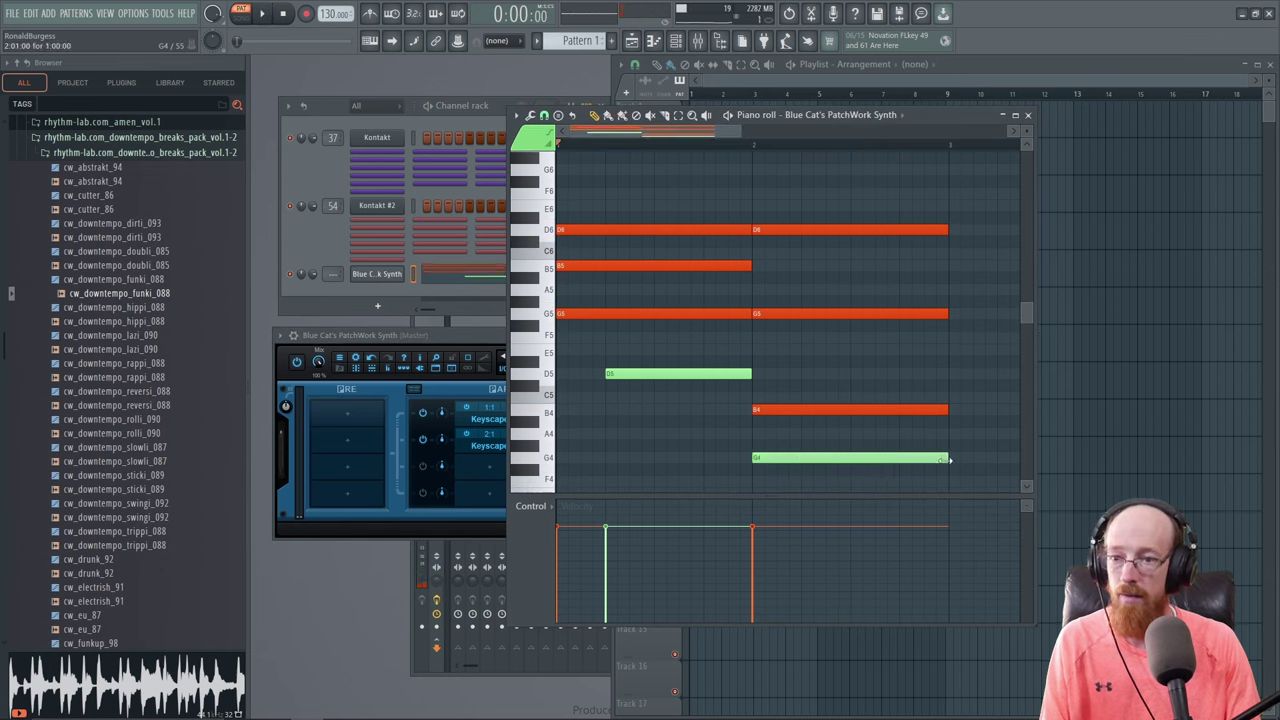
{"action": "left_click", "coordinate": [542, 366]}
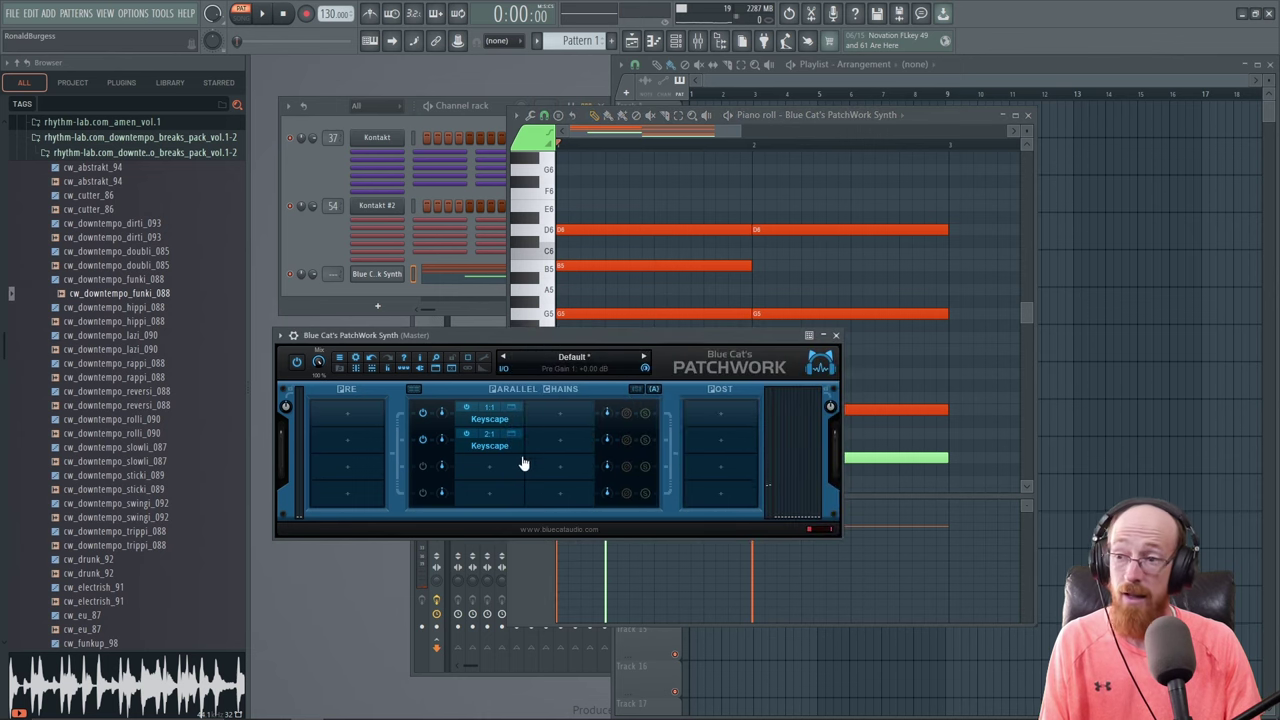
{"action": "left_click", "coordinate": [487, 477]}
Step: Load Kilohearts Phase Plant.vst3 into PatchWork's third parallel chain
{"action": "mouse_move", "coordinate": [518, 489]}
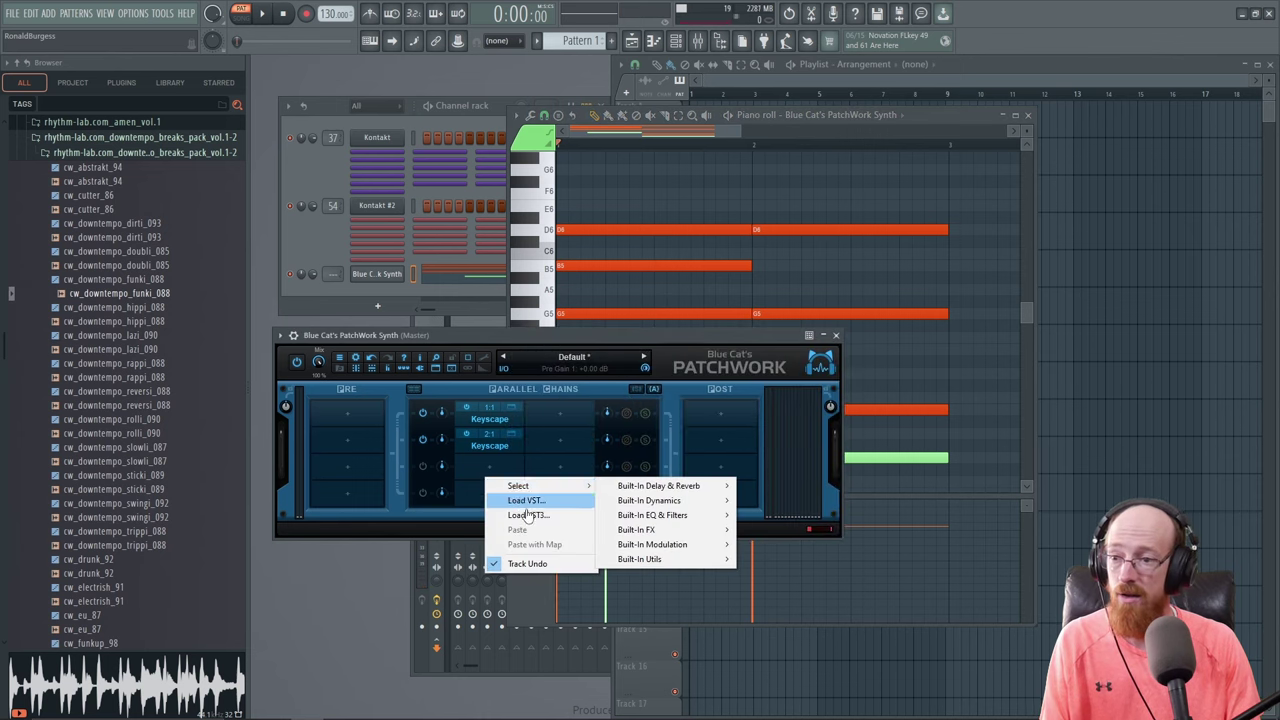
{"action": "left_click", "coordinate": [529, 515]}
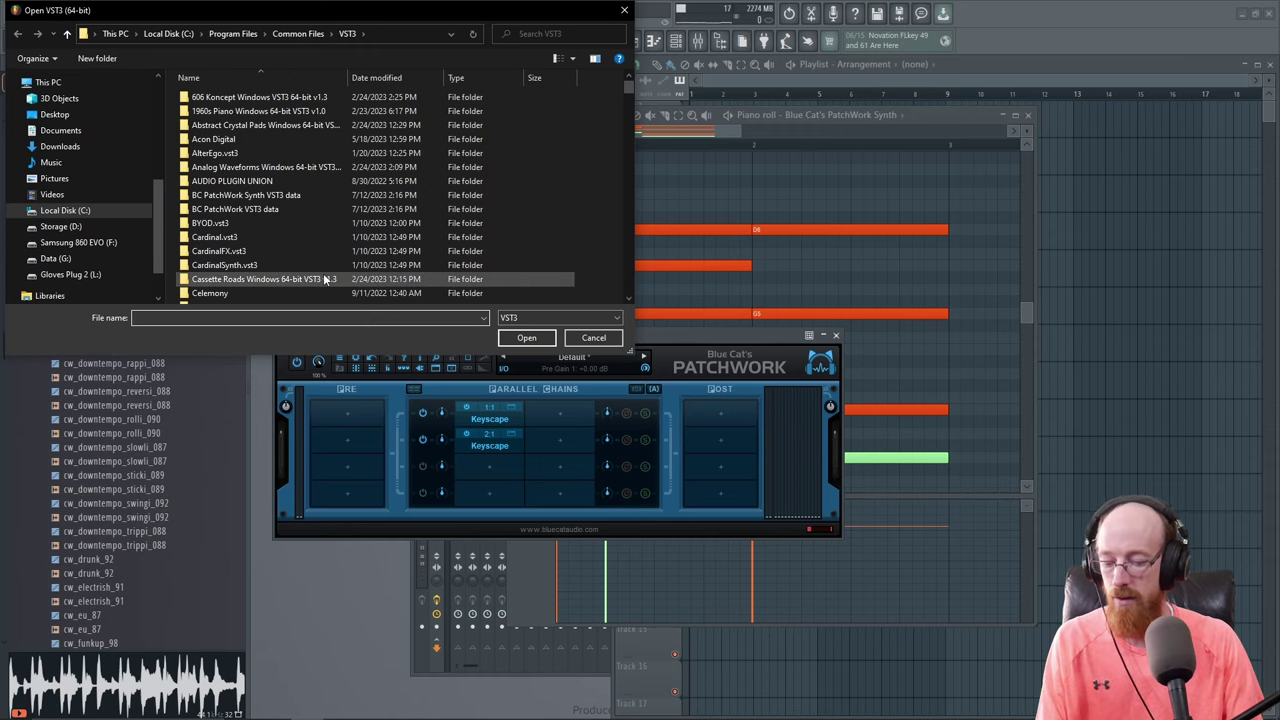
{"action": "scroll", "coordinate": [286, 266], "scroll_direction": "down", "scroll_amount": 5}
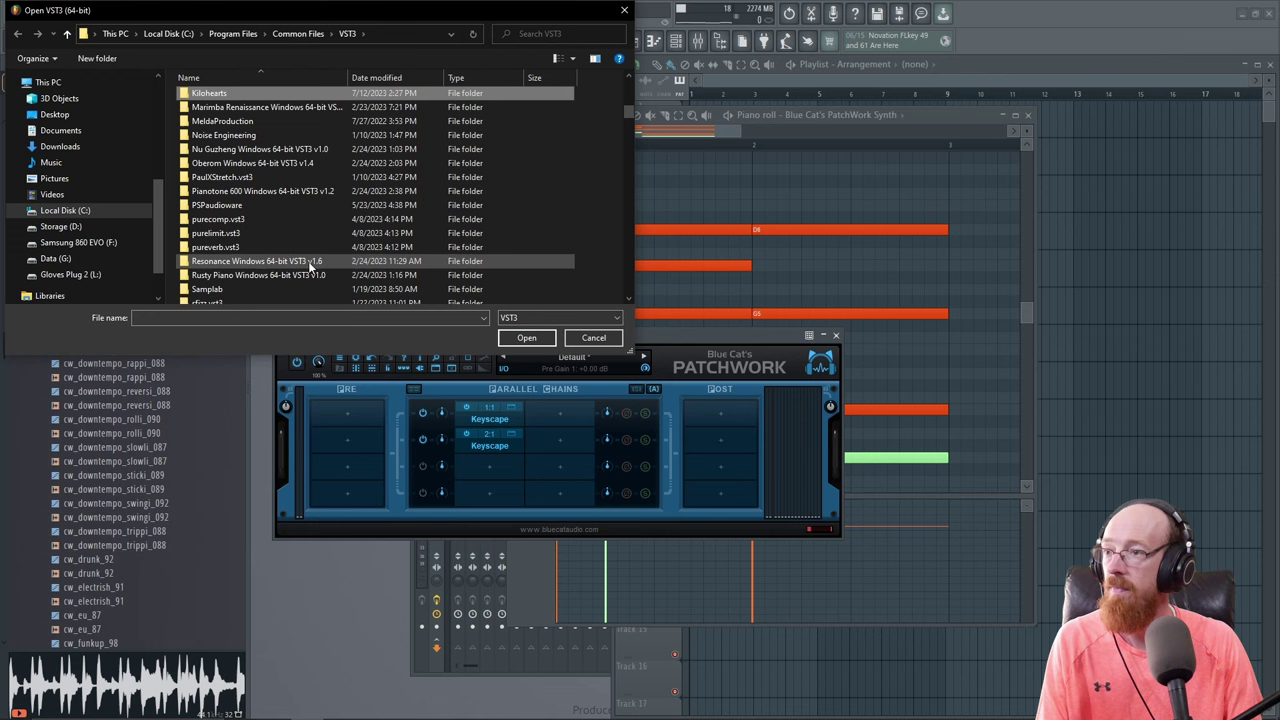
{"action": "double_click", "coordinate": [261, 93]}
{"action": "scroll", "coordinate": [280, 200], "scroll_direction": "down", "scroll_amount": 10}
{"action": "left_click", "coordinate": [257, 268]}
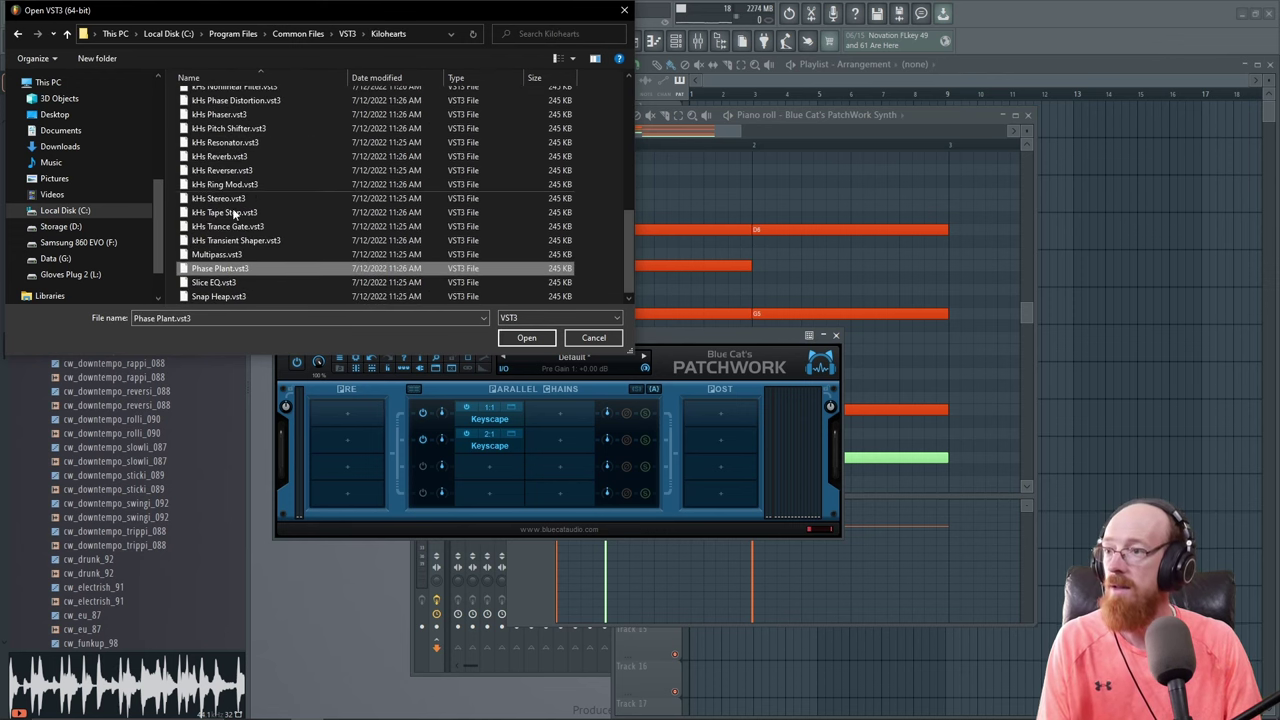
{"action": "double_click", "coordinate": [257, 268]}
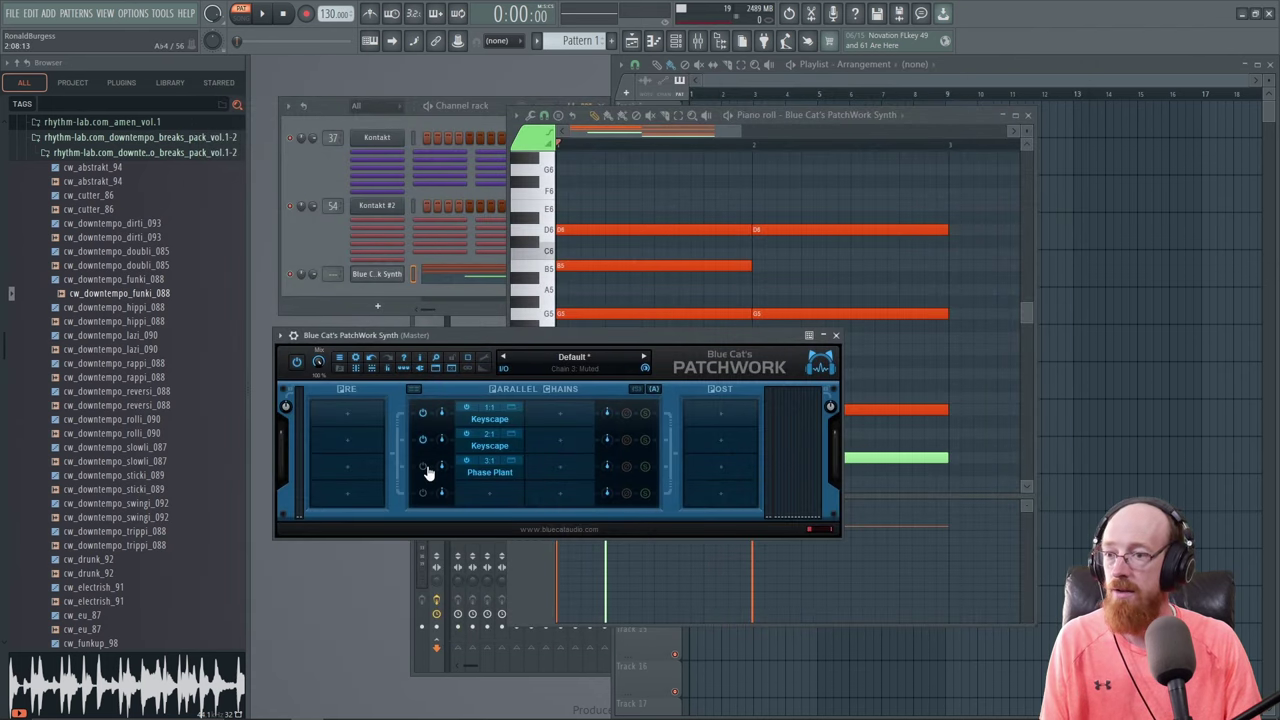
{"action": "right_click", "coordinate": [484, 469]}
Step: Route the Phase Plant chain to Host MIDI channel 3 and recheck that setting
{"action": "mouse_move", "coordinate": [552, 365]}
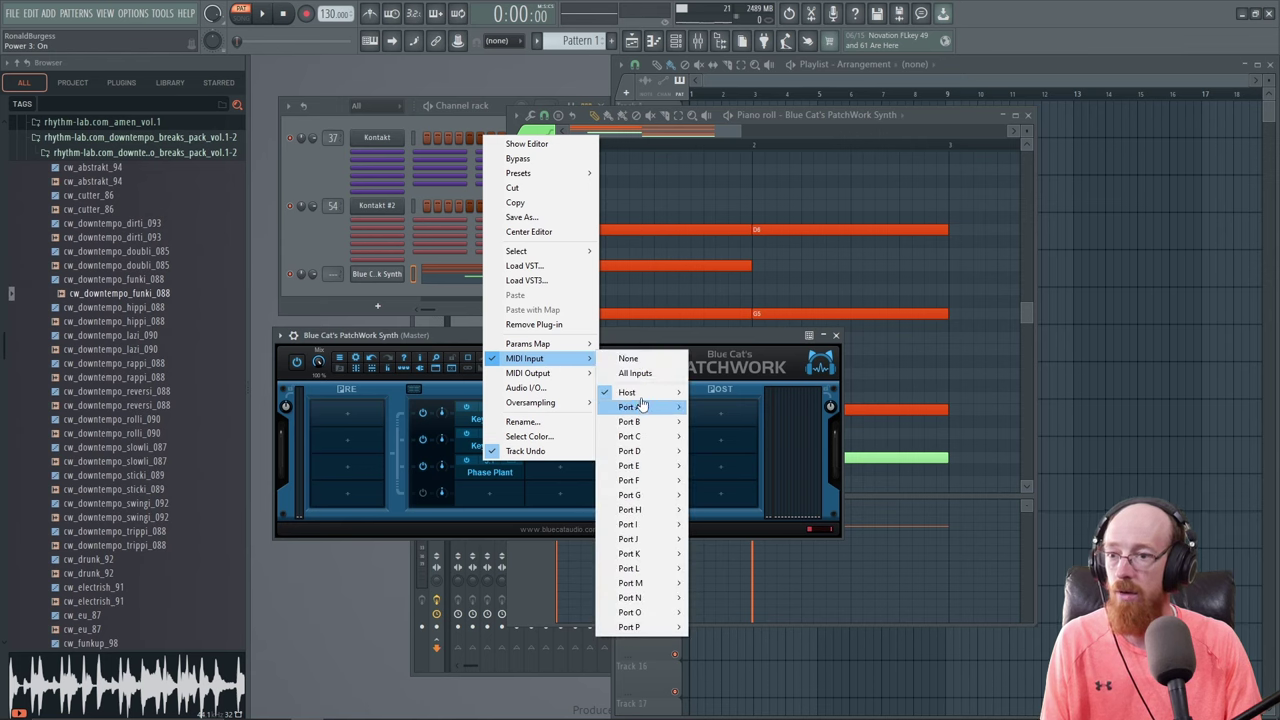
{"action": "mouse_move", "coordinate": [643, 395]}
{"action": "left_click", "coordinate": [751, 463]}
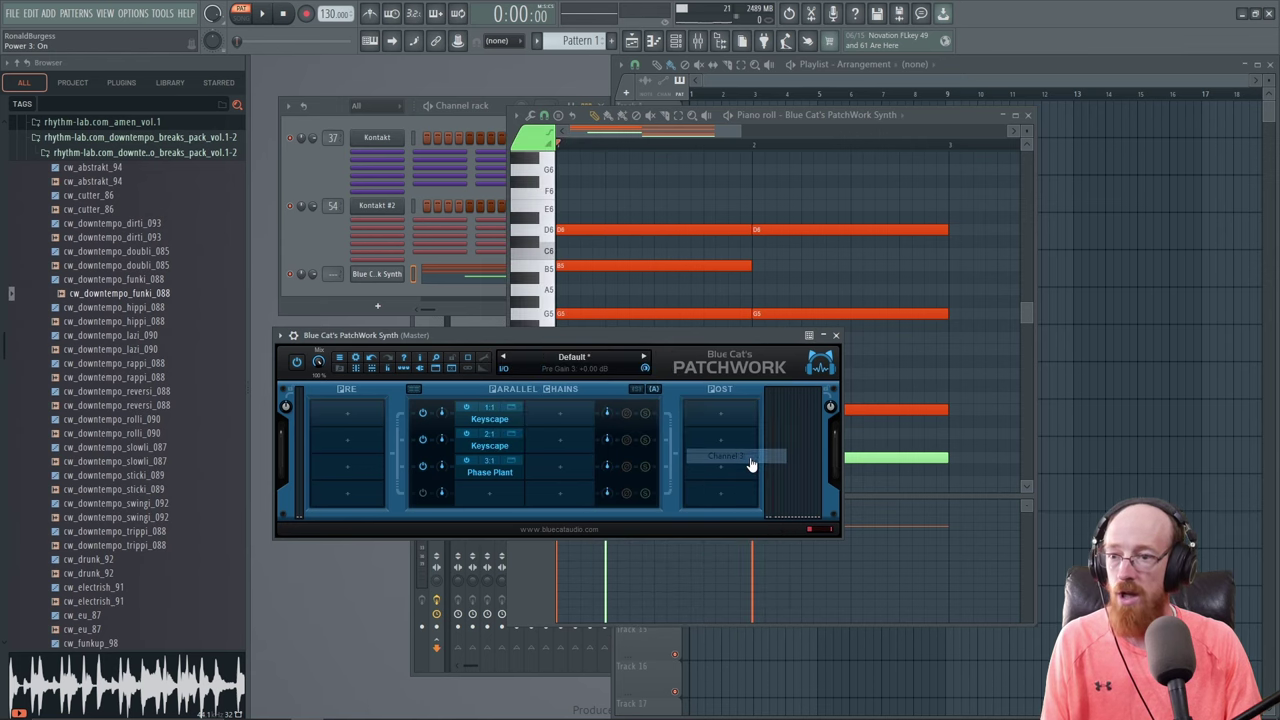
{"action": "right_click", "coordinate": [494, 466]}
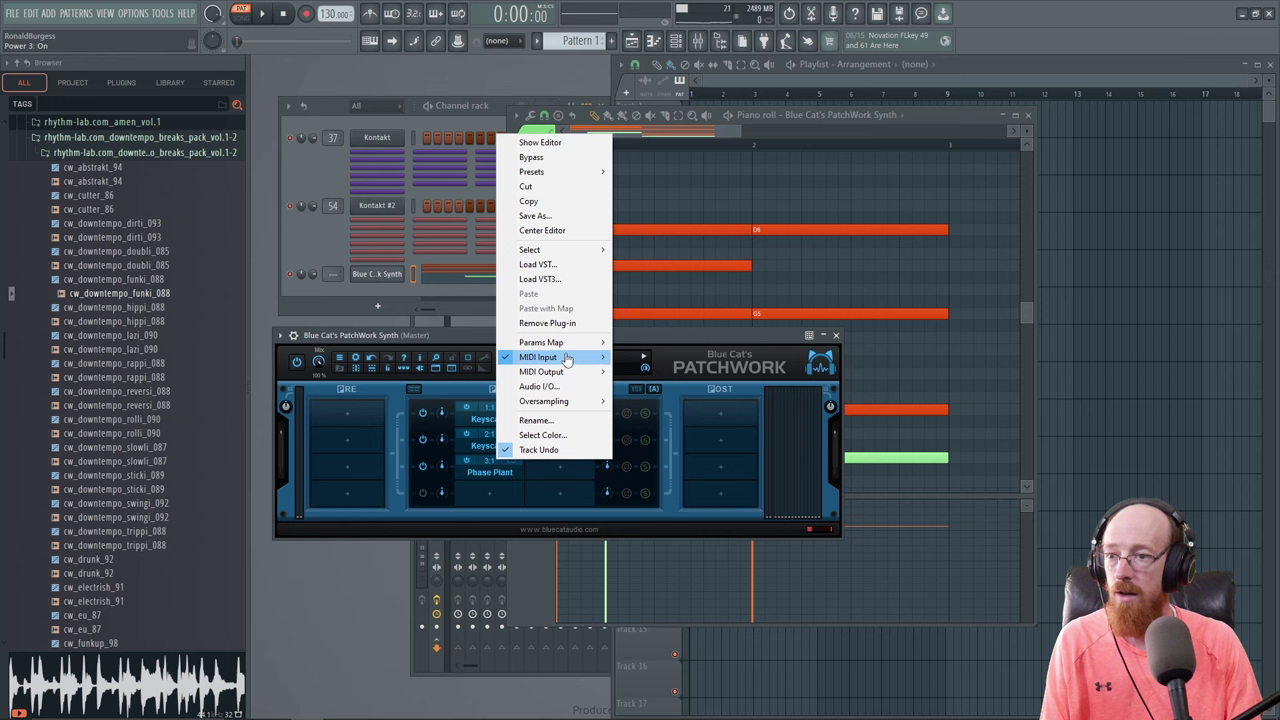
{"action": "mouse_move", "coordinate": [566, 358]}
{"action": "mouse_move", "coordinate": [663, 392]}
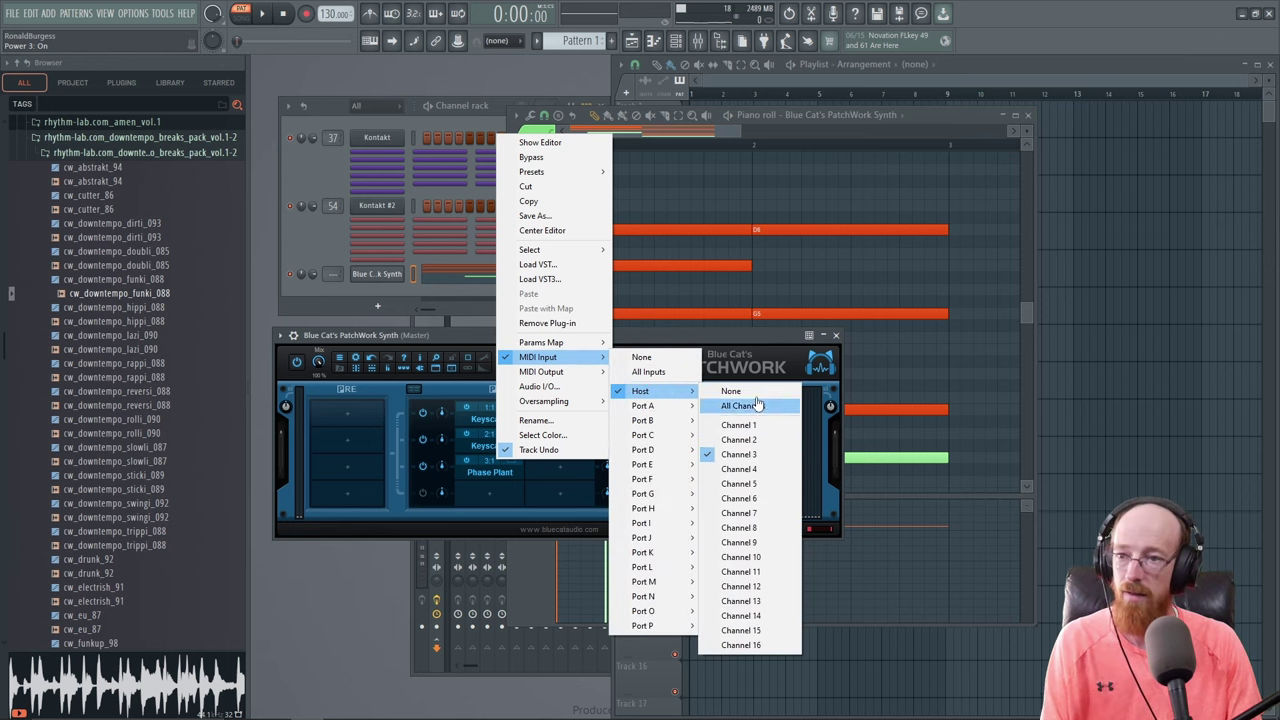
{"action": "left_click", "coordinate": [746, 349]}
Step: Close PatchWork, draw a G3 note across the first bar, and play it back
{"action": "left_click", "coordinate": [838, 336]}
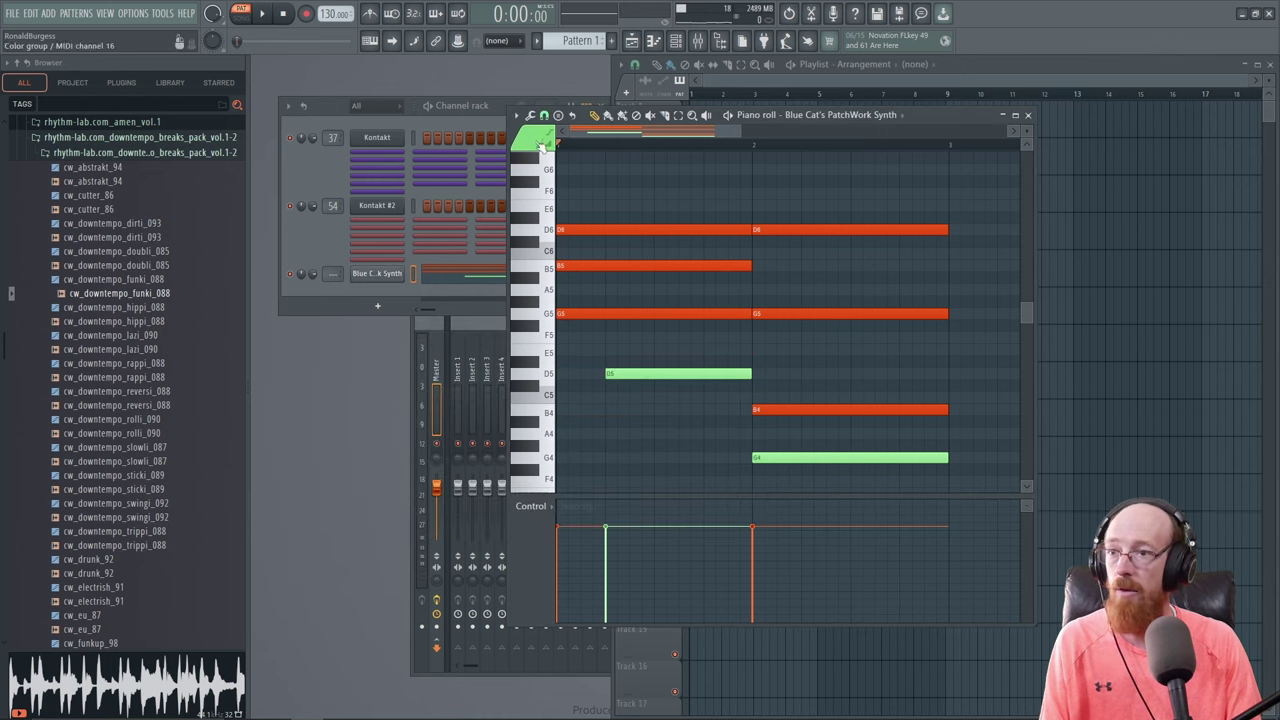
{"action": "scroll", "coordinate": [690, 264], "scroll_direction": "down", "scroll_amount": 1}
{"action": "scroll", "coordinate": [690, 264], "scroll_direction": "down", "scroll_amount": 5}
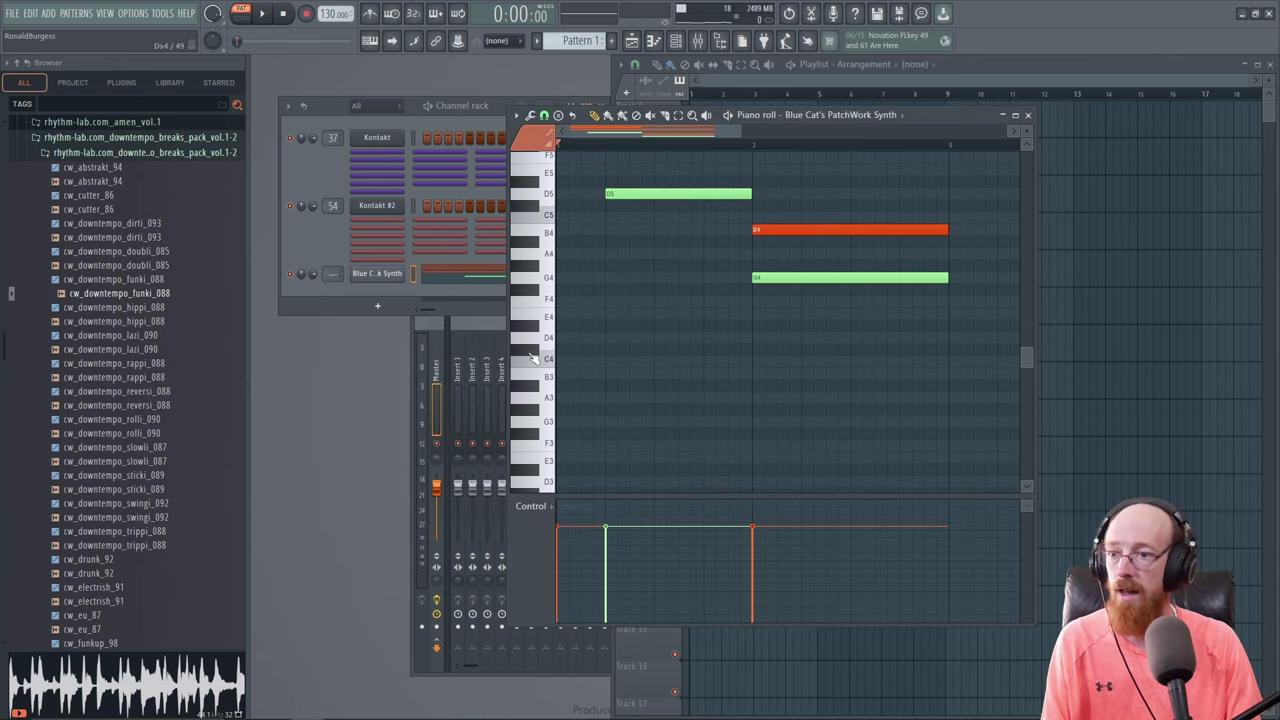
{"action": "scroll", "coordinate": [562, 371], "scroll_direction": "down", "scroll_amount": 3}
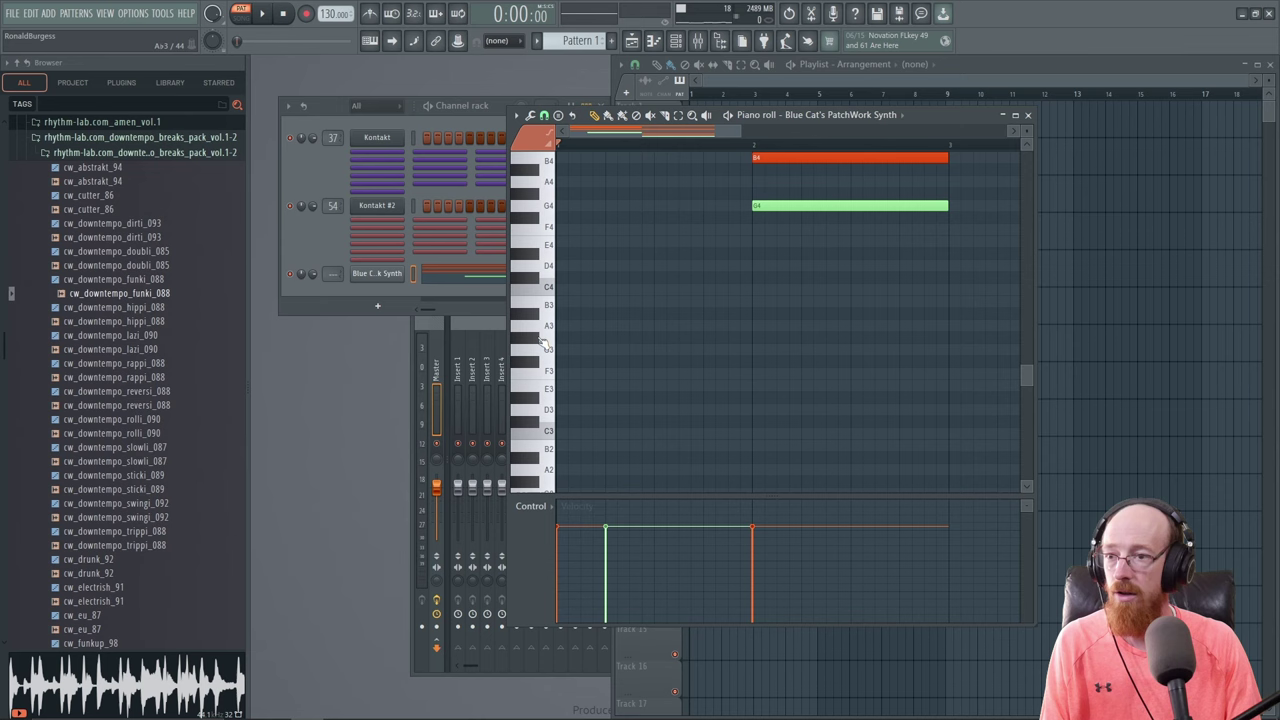
{"action": "left_click", "coordinate": [580, 349]}
{"action": "key", "text": "space"}
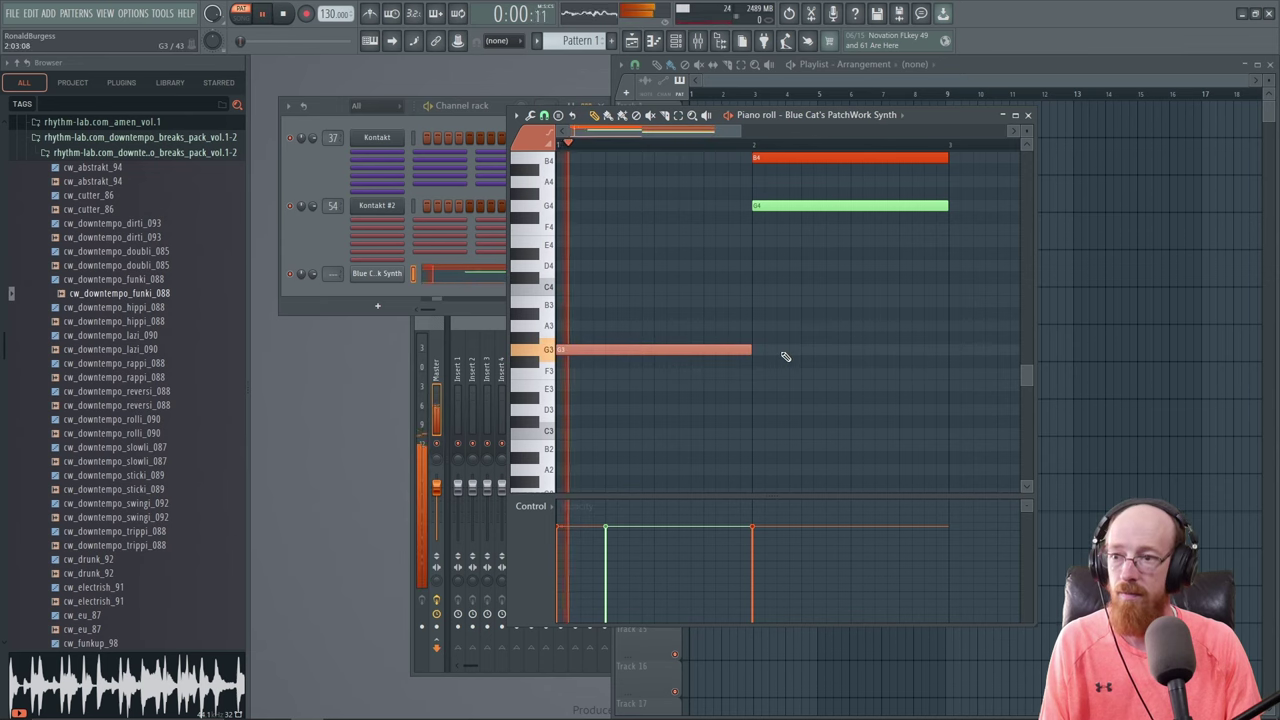
{"action": "scroll", "coordinate": [800, 420], "scroll_direction": "up", "scroll_amount": 6}
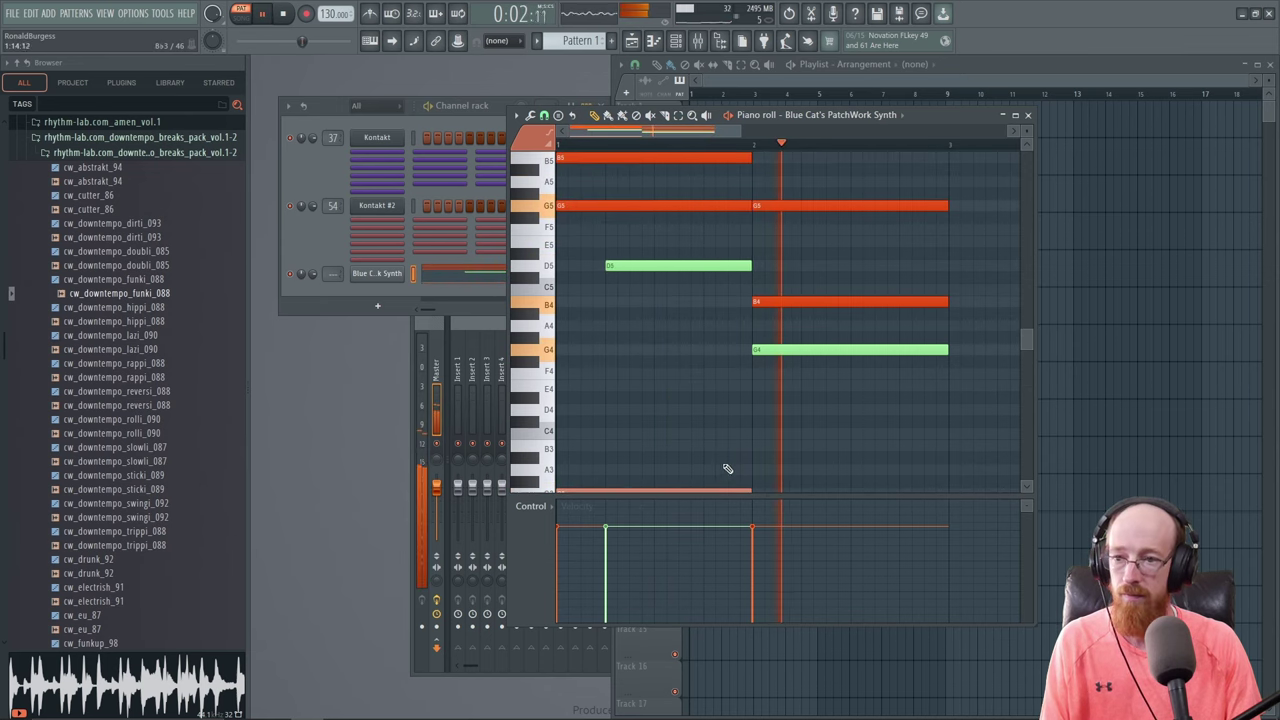
{"action": "key", "text": "space"}
Step: Add a short second G3 note and a D4 note spanning bar 2 to 3
{"action": "scroll", "coordinate": [719, 476], "scroll_direction": "down", "scroll_amount": 2}
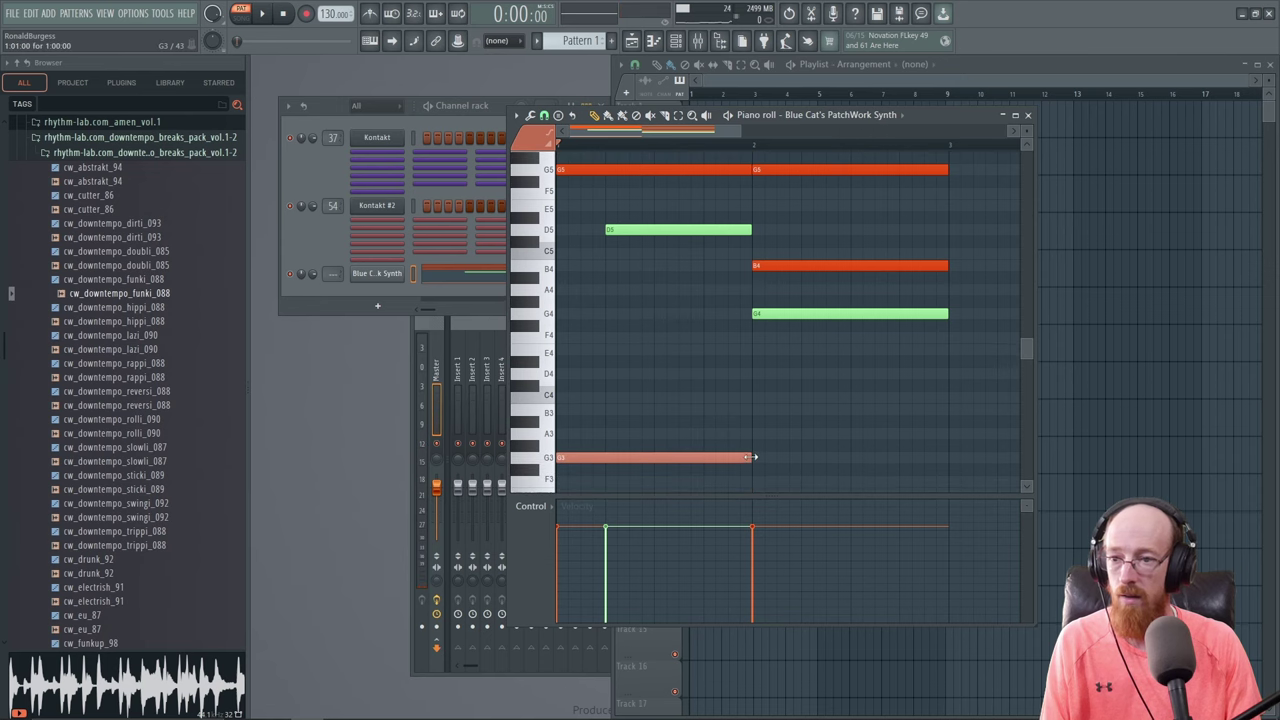
{"action": "mouse_move", "coordinate": [750, 458]}
{"action": "left_mouse_down"}
{"action": "mouse_move", "coordinate": [703, 458]}
{"action": "mouse_move", "coordinate": [742, 459]}
{"action": "left_mouse_up"}
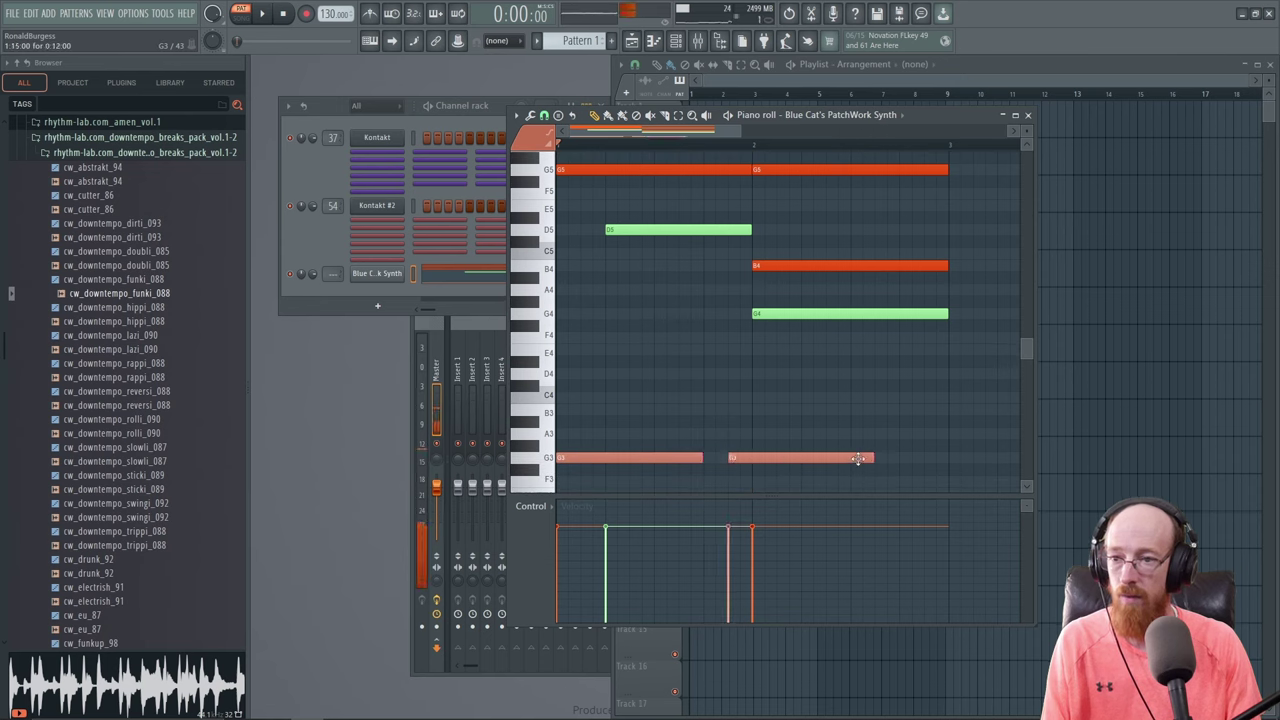
{"action": "left_click_drag", "start_coordinate": [876, 458], "coordinate": [752, 459]}
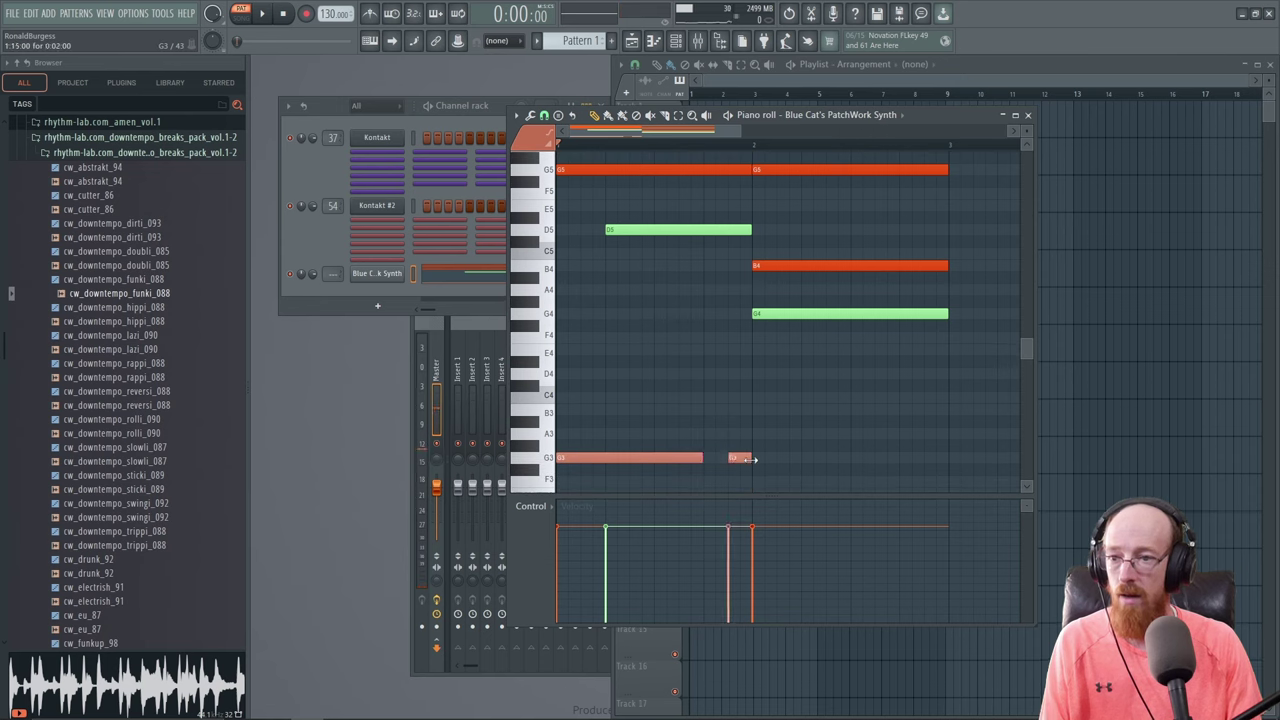
{"action": "left_click", "coordinate": [628, 455]}
{"action": "left_click", "coordinate": [752, 374]}
{"action": "left_click_drag", "start_coordinate": [886, 373], "coordinate": [950, 374]}
{"action": "key", "text": "space"}
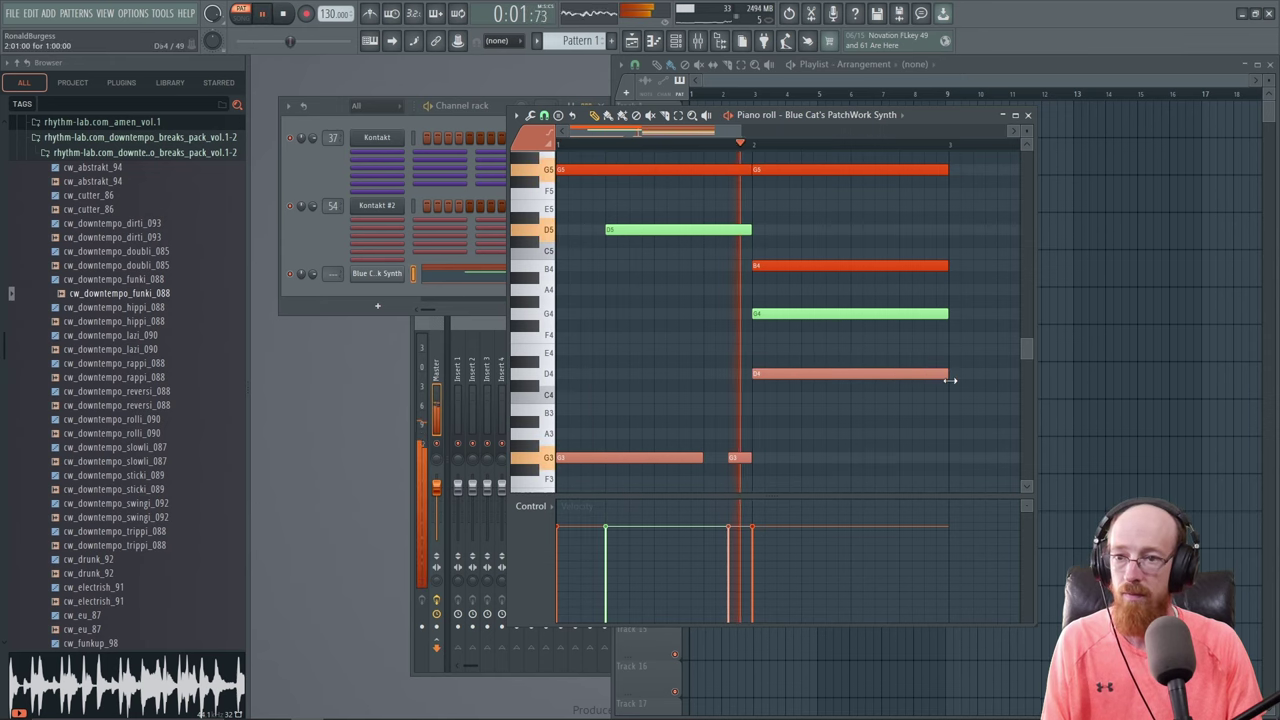
{"action": "scroll", "coordinate": [866, 458], "scroll_direction": "up", "scroll_amount": 1}
{"action": "scroll", "coordinate": [866, 458], "scroll_direction": "up", "scroll_amount": 2}
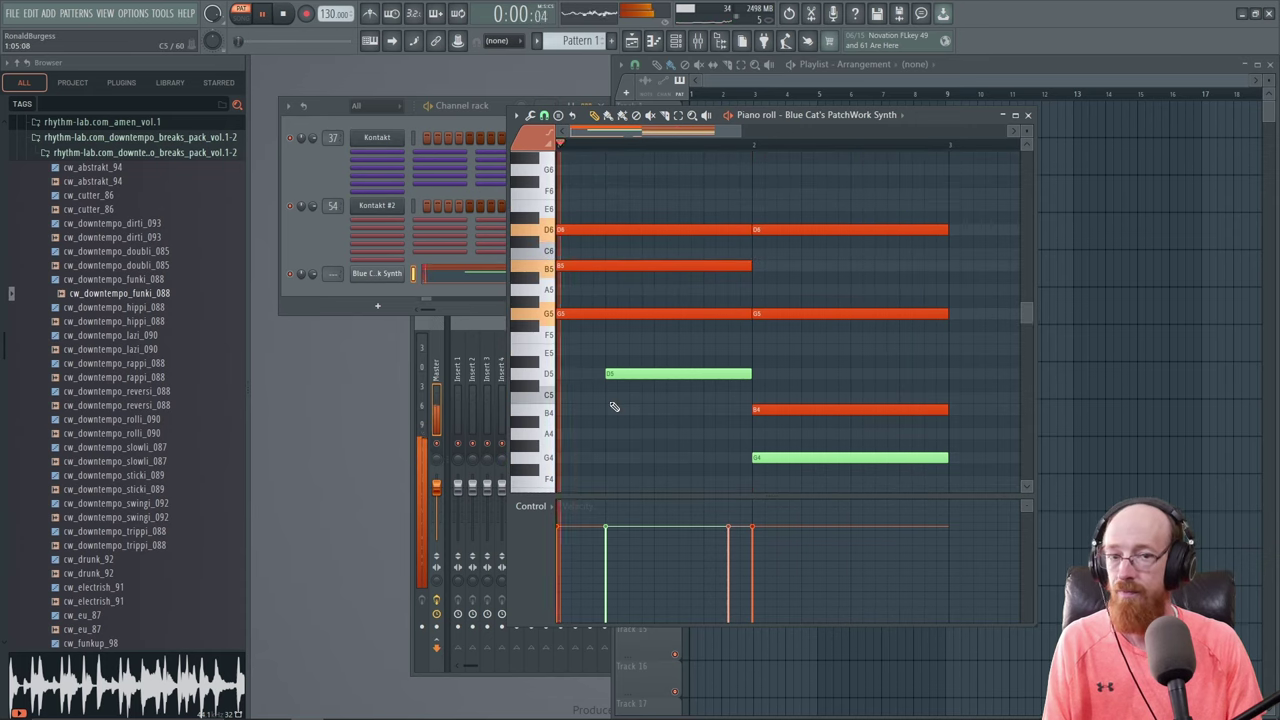
{"action": "key", "text": "space"}
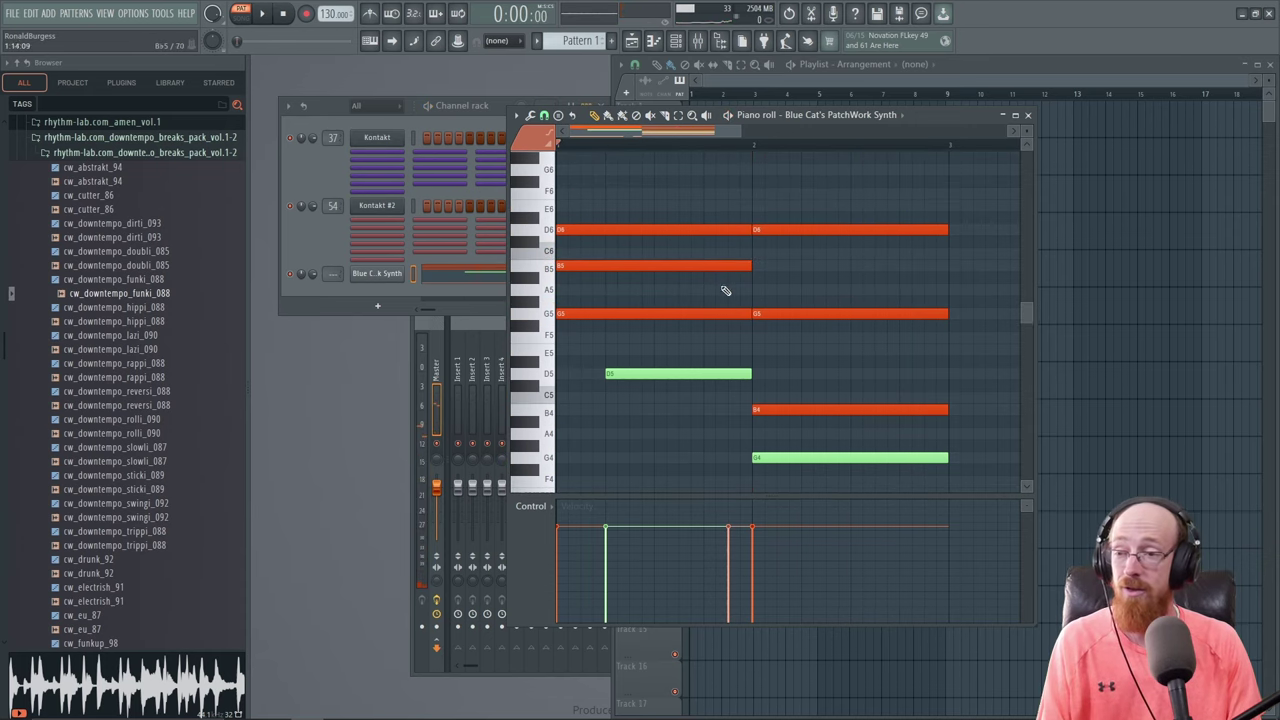
{"action": "scroll", "coordinate": [728, 371], "scroll_direction": "up", "scroll_amount": 2}
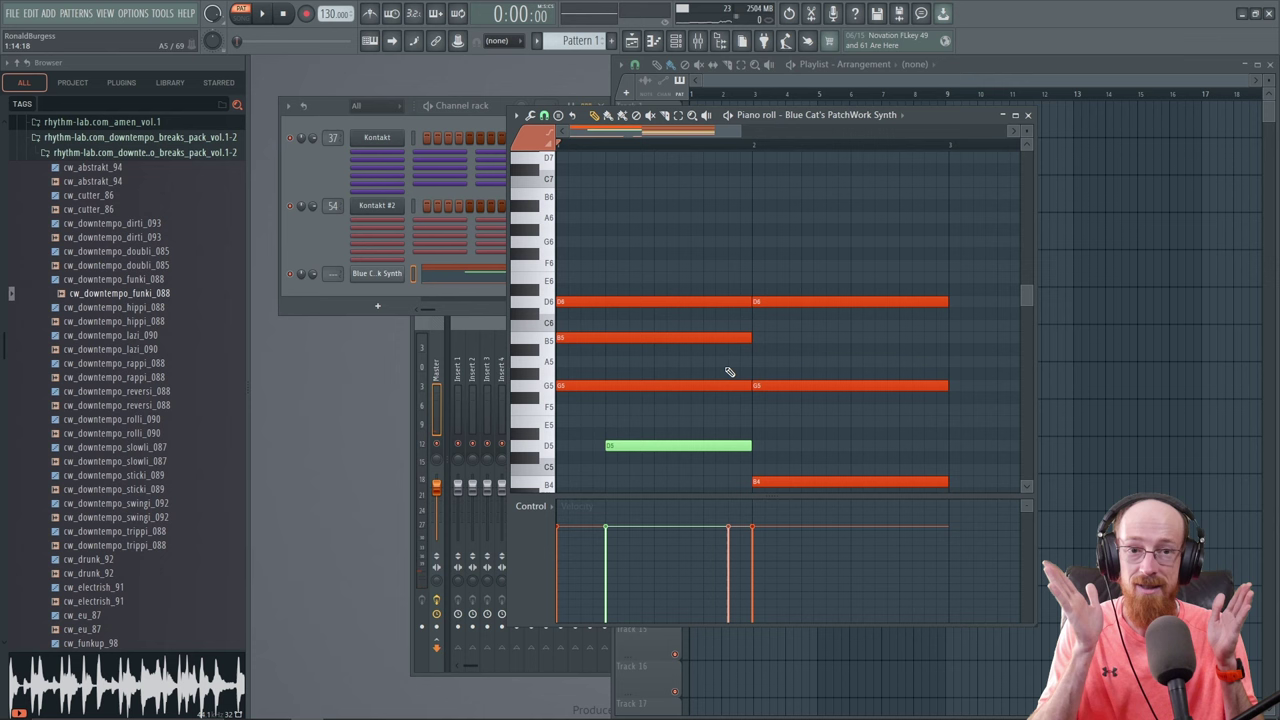
Step: Move both Keyscapes and Phase Plant into PatchWork's Pre slots 1–3 and play
{"action": "left_click", "coordinate": [400, 276]}
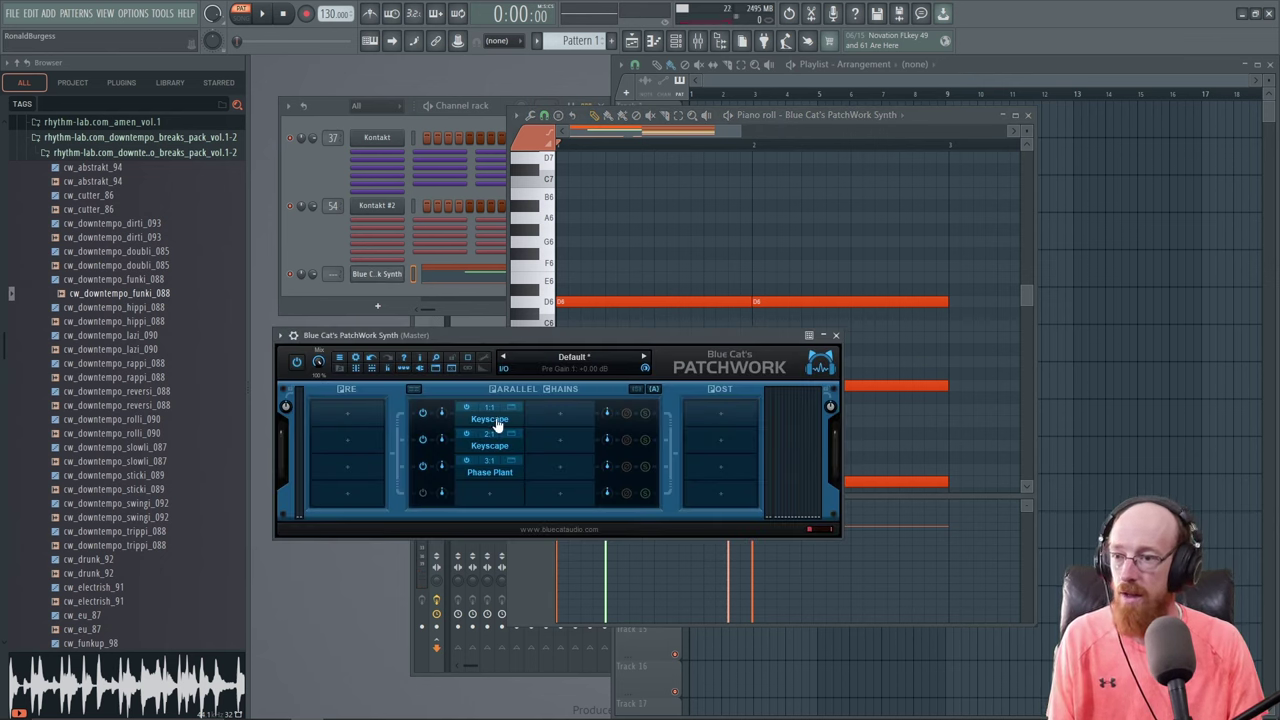
{"action": "left_click_drag", "start_coordinate": [480, 421], "coordinate": [349, 418]}
{"action": "left_click_drag", "start_coordinate": [465, 443], "coordinate": [372, 446]}
{"action": "left_click_drag", "start_coordinate": [495, 472], "coordinate": [371, 486]}
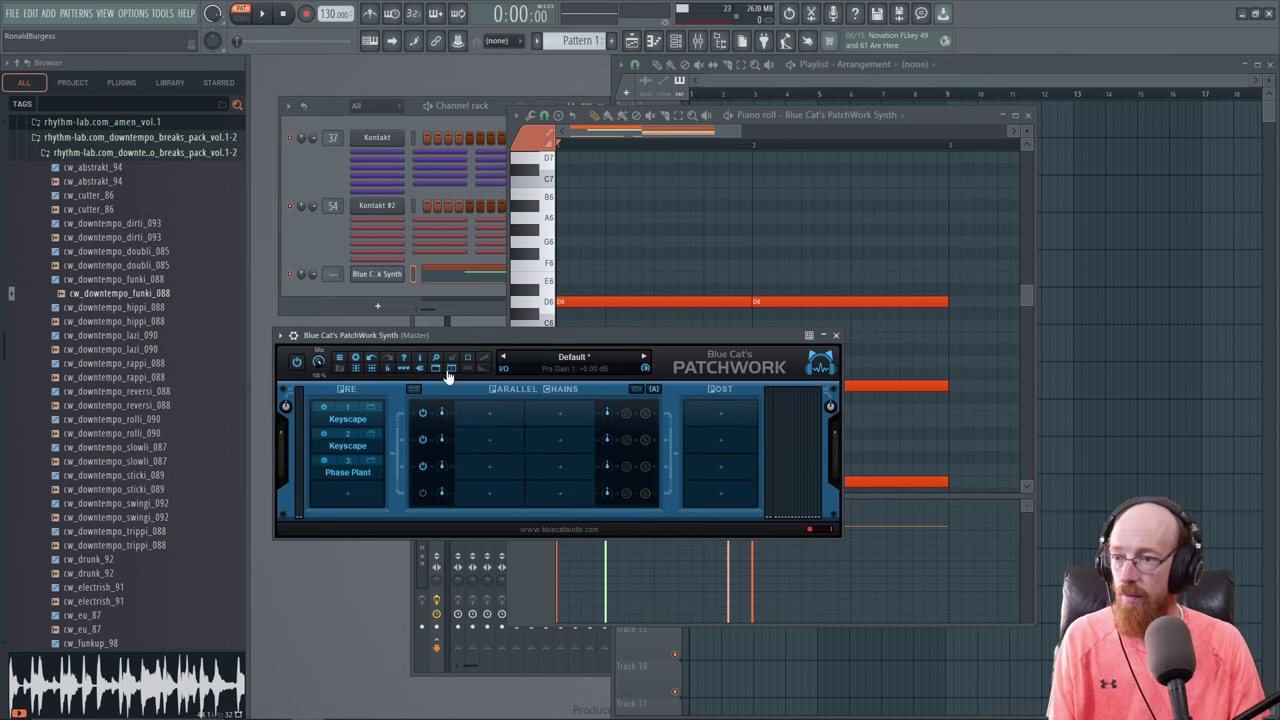
{"action": "key", "text": "space"}
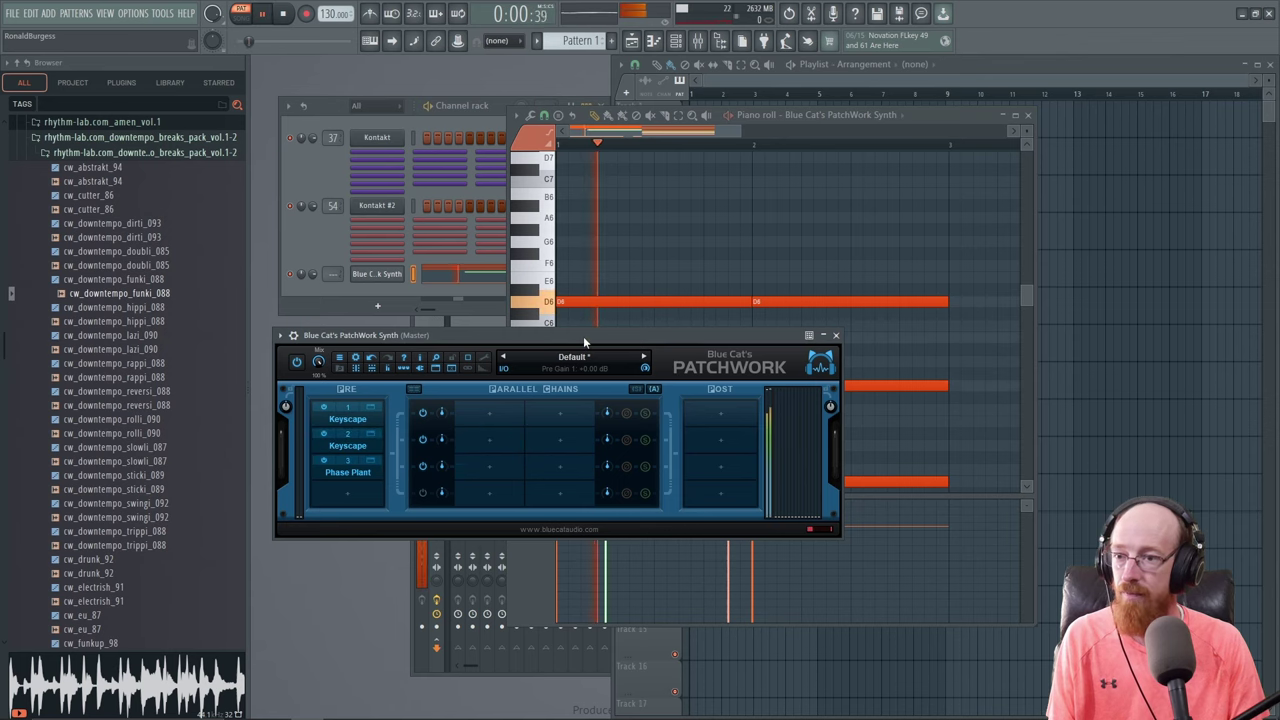
Step: Move Phase Plant from Pre back into parallel chain 3 and replay
{"action": "right_click", "coordinate": [348, 478]}
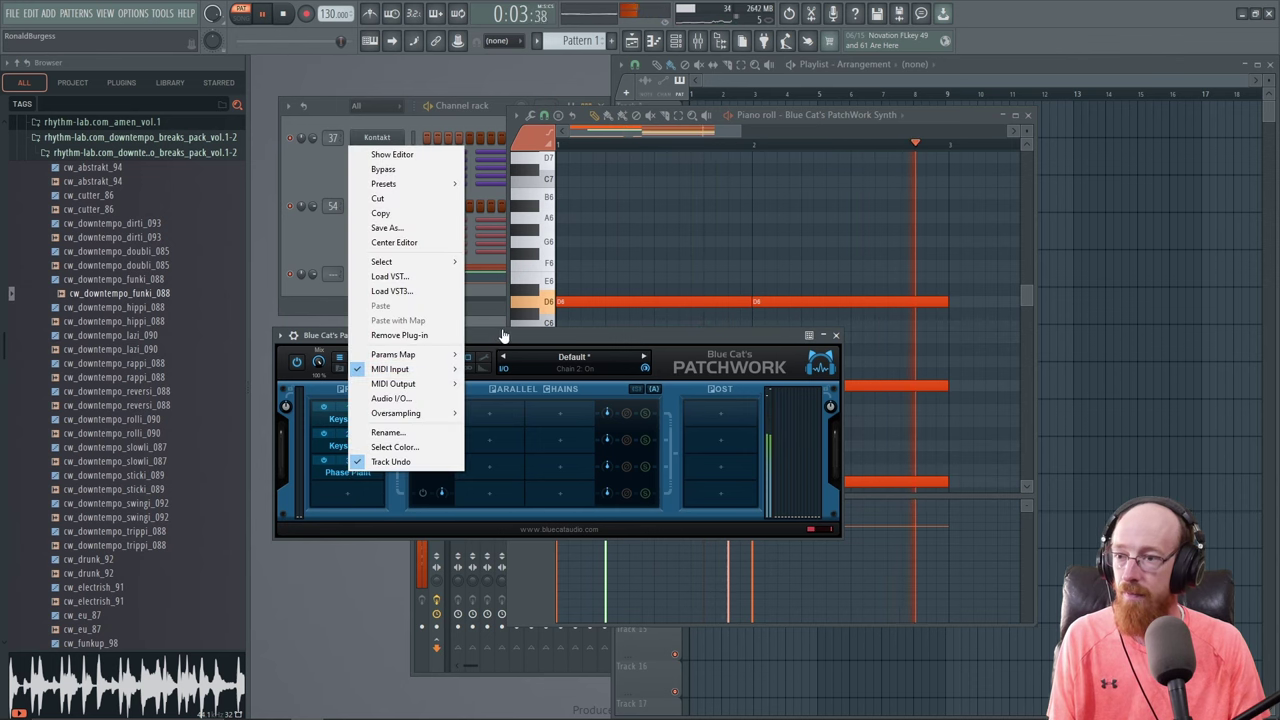
{"action": "left_click", "coordinate": [351, 478]}
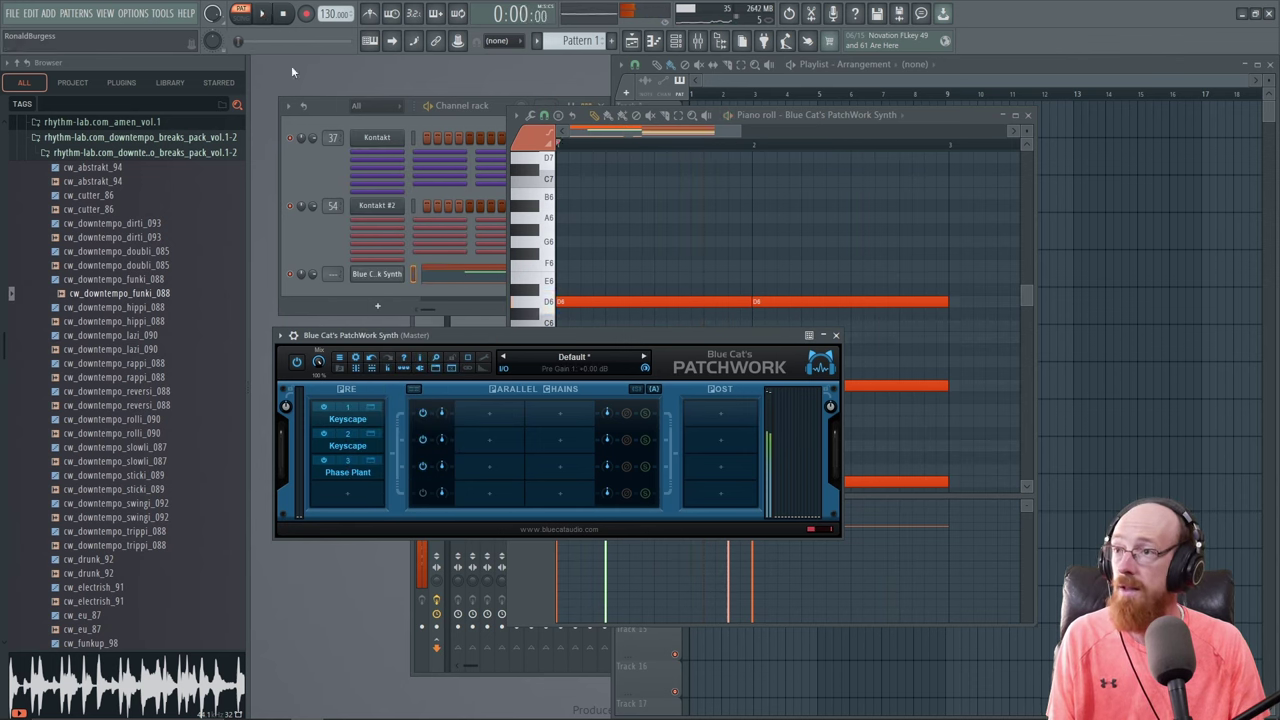
{"action": "left_click", "coordinate": [283, 13]}
{"action": "left_click_drag", "start_coordinate": [345, 480], "coordinate": [490, 470]}
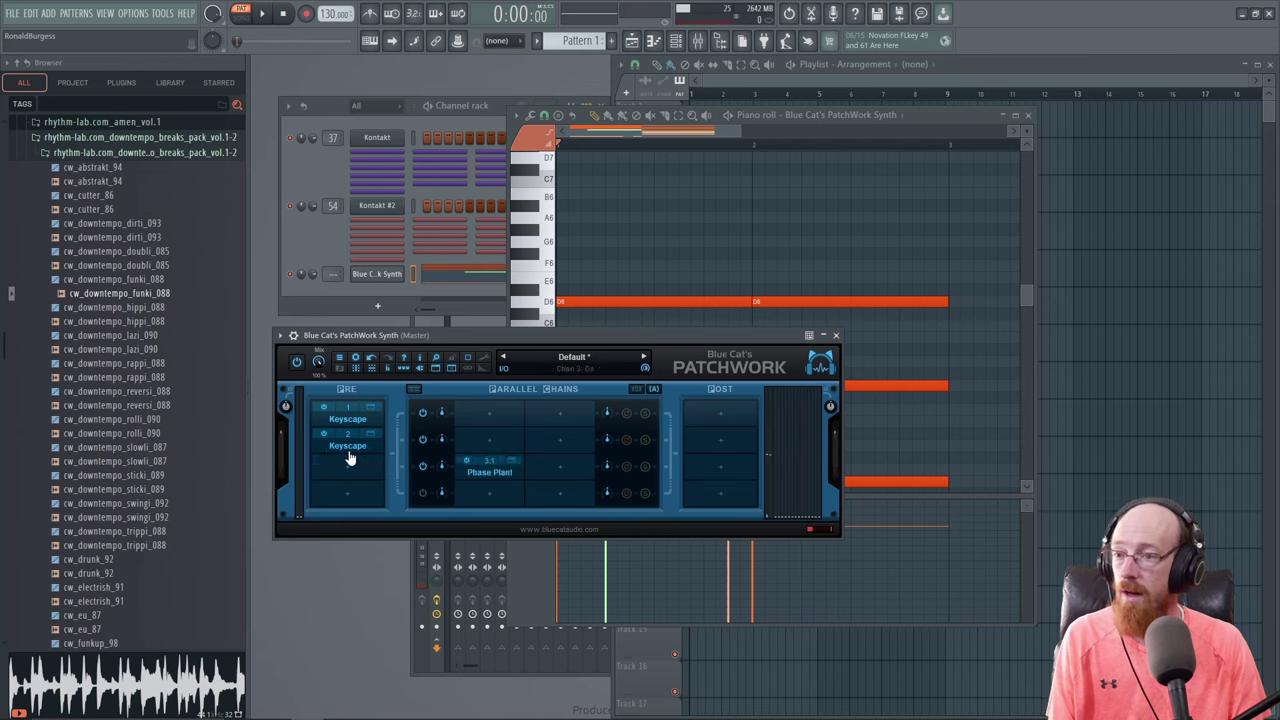
{"action": "key", "text": "space"}
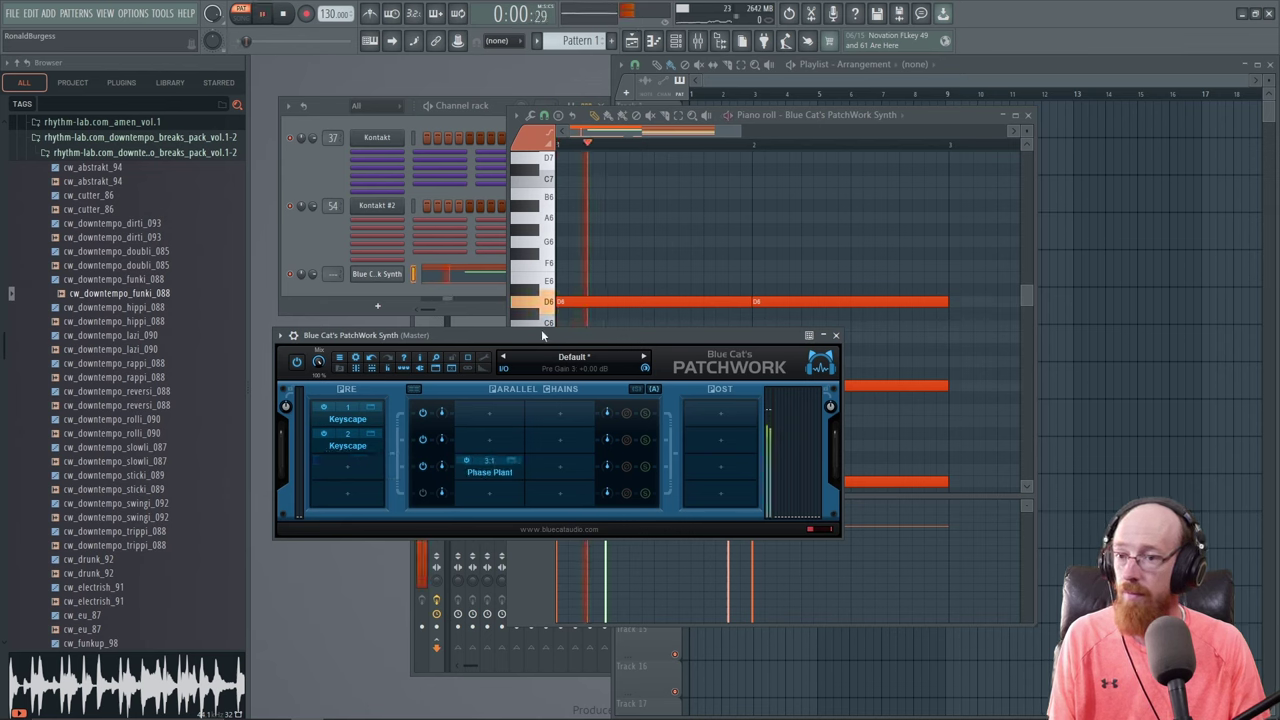
{"action": "left_click", "coordinate": [300, 285]}
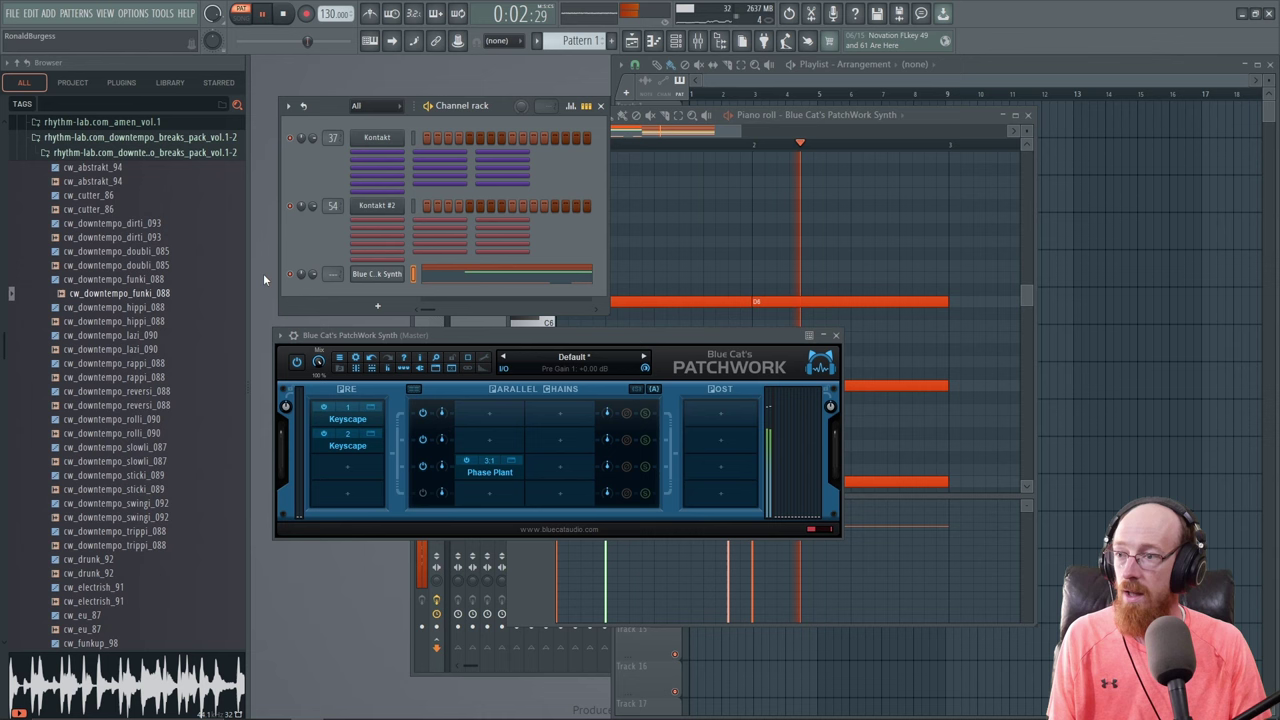
Step: Return the Keyscapes to parallel chains 1 and 2 and open Keyscape 2:1's editor
{"action": "key", "text": "space"}
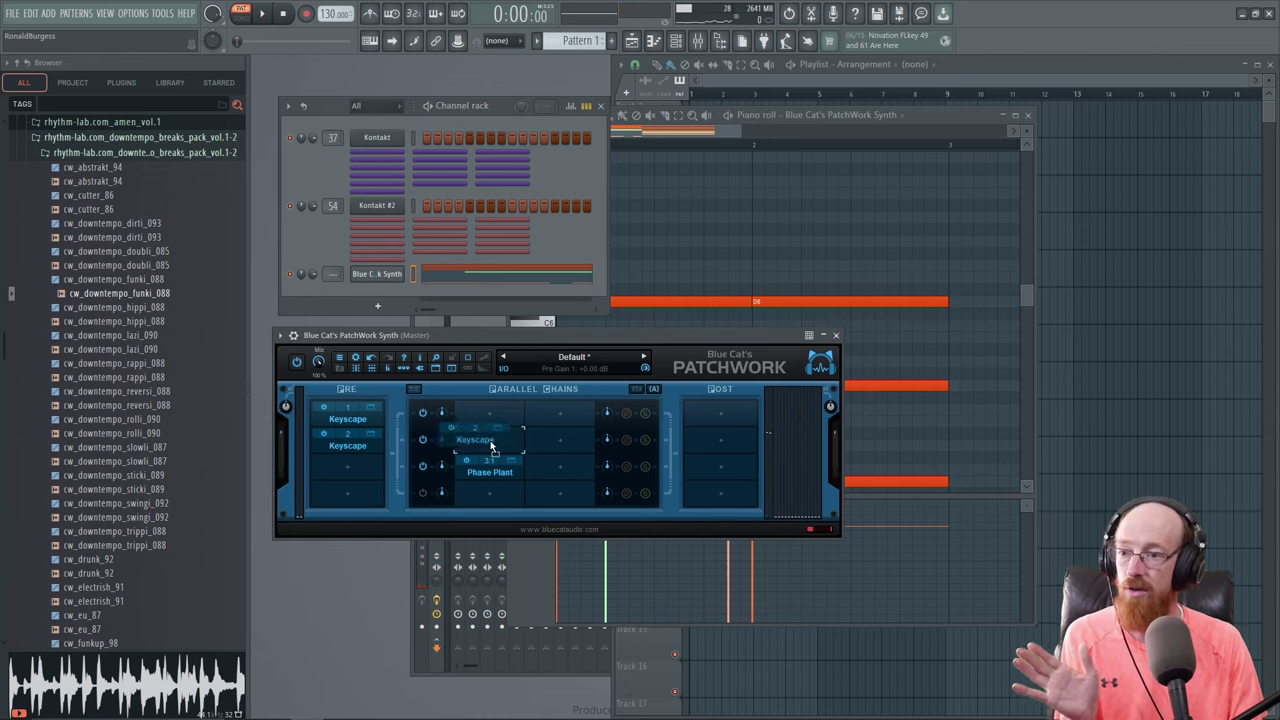
{"action": "left_click_drag", "start_coordinate": [477, 452], "coordinate": [478, 450]}
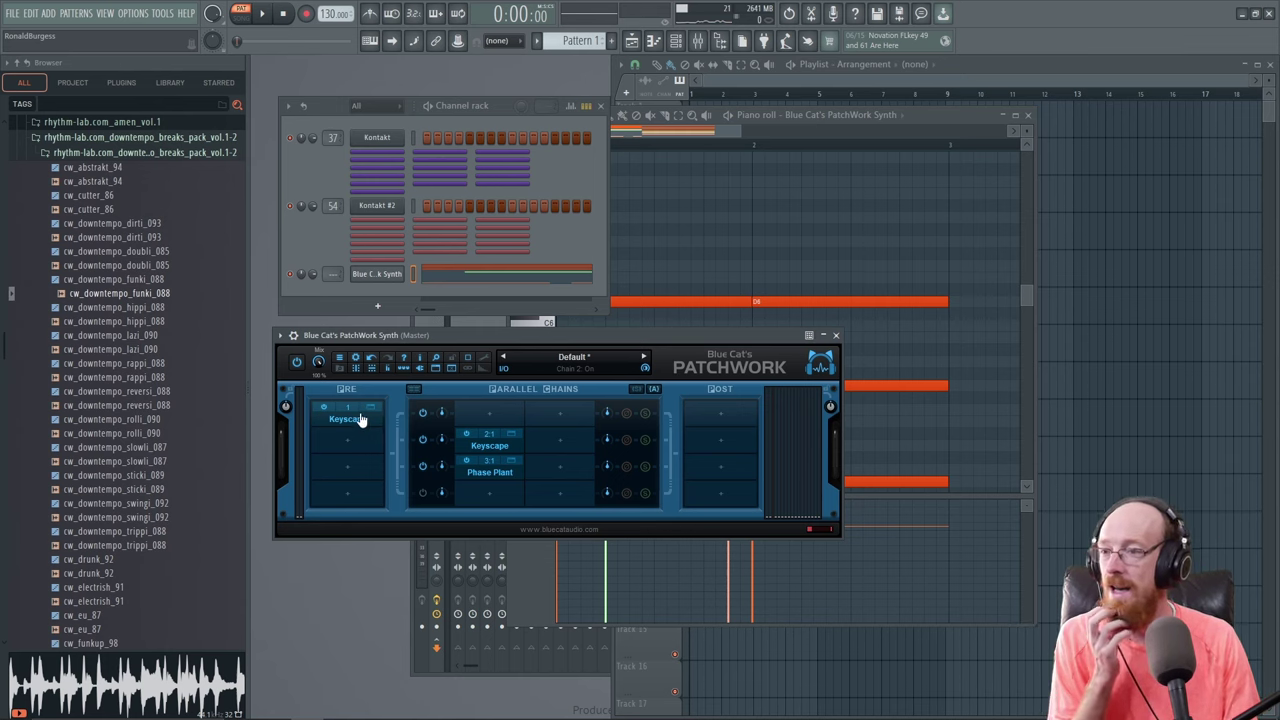
{"action": "left_click_drag", "start_coordinate": [352, 420], "coordinate": [493, 423]}
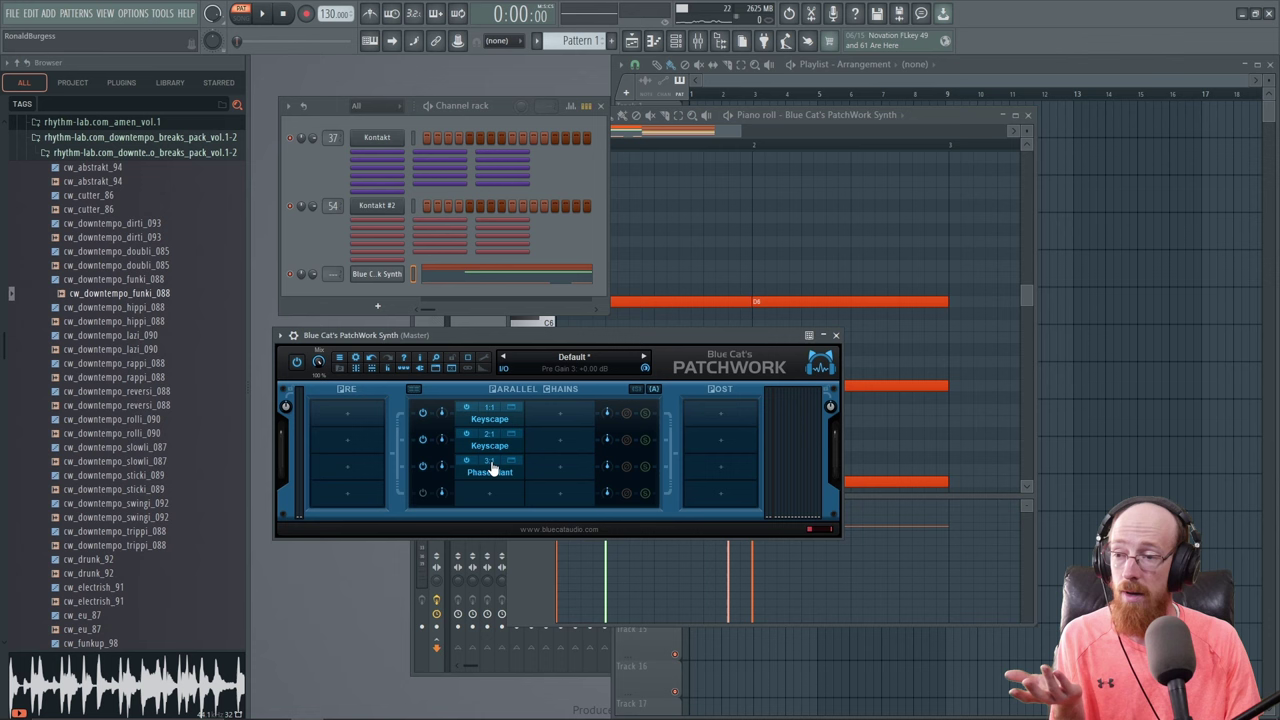
{"action": "right_click", "coordinate": [491, 468]}
{"action": "left_click", "coordinate": [490, 482]}
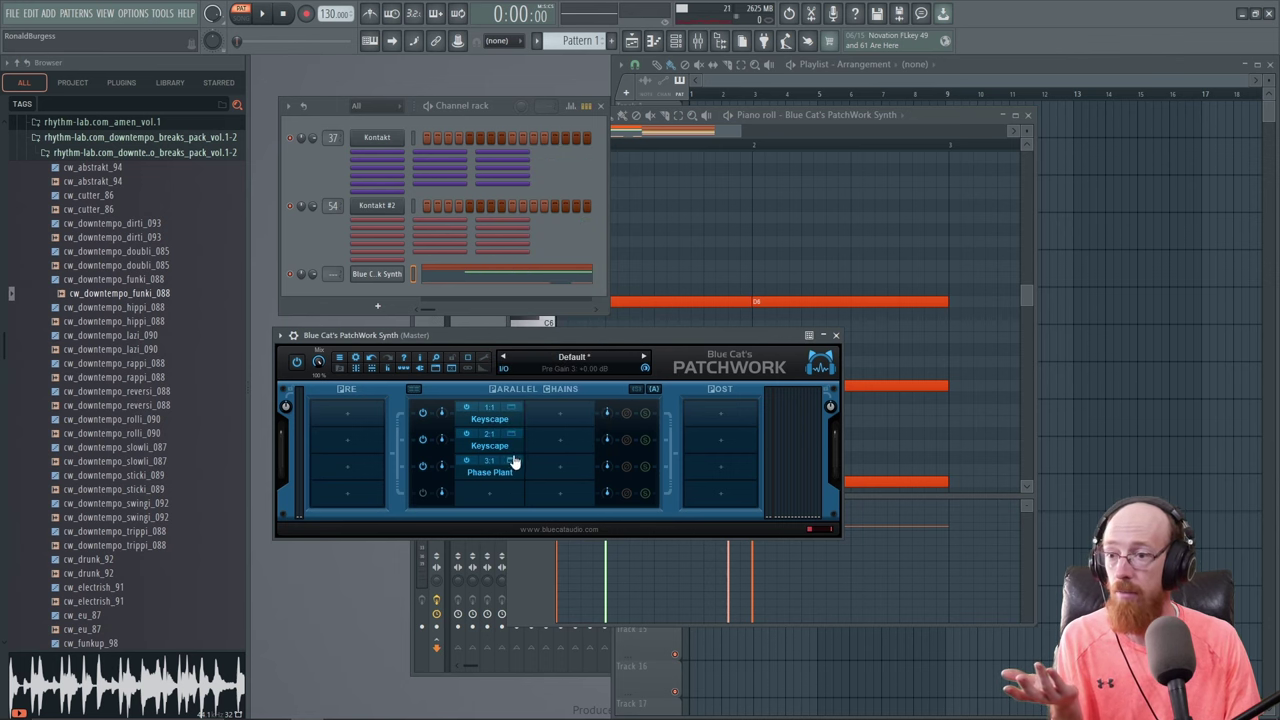
{"action": "left_click", "coordinate": [515, 440]}
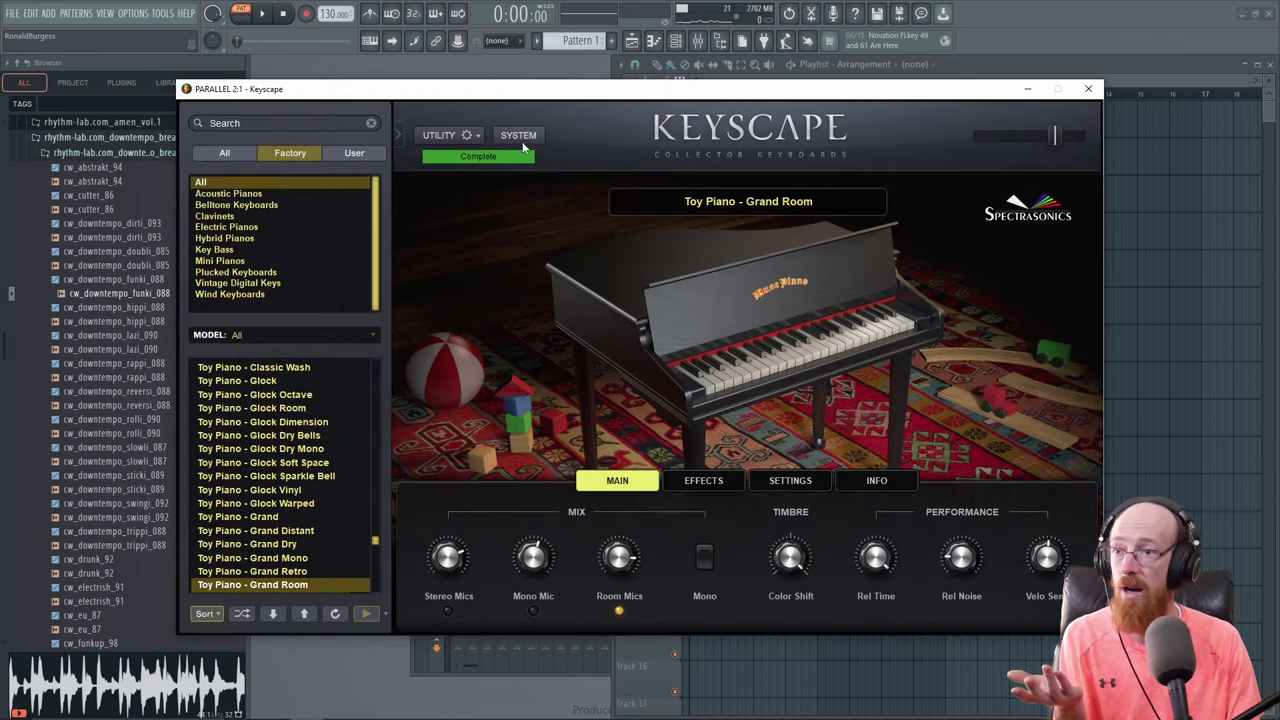
Step: View Keyscape's SYSTEM page showing MIDI channel 16, then close its window
{"action": "left_click", "coordinate": [519, 139]}
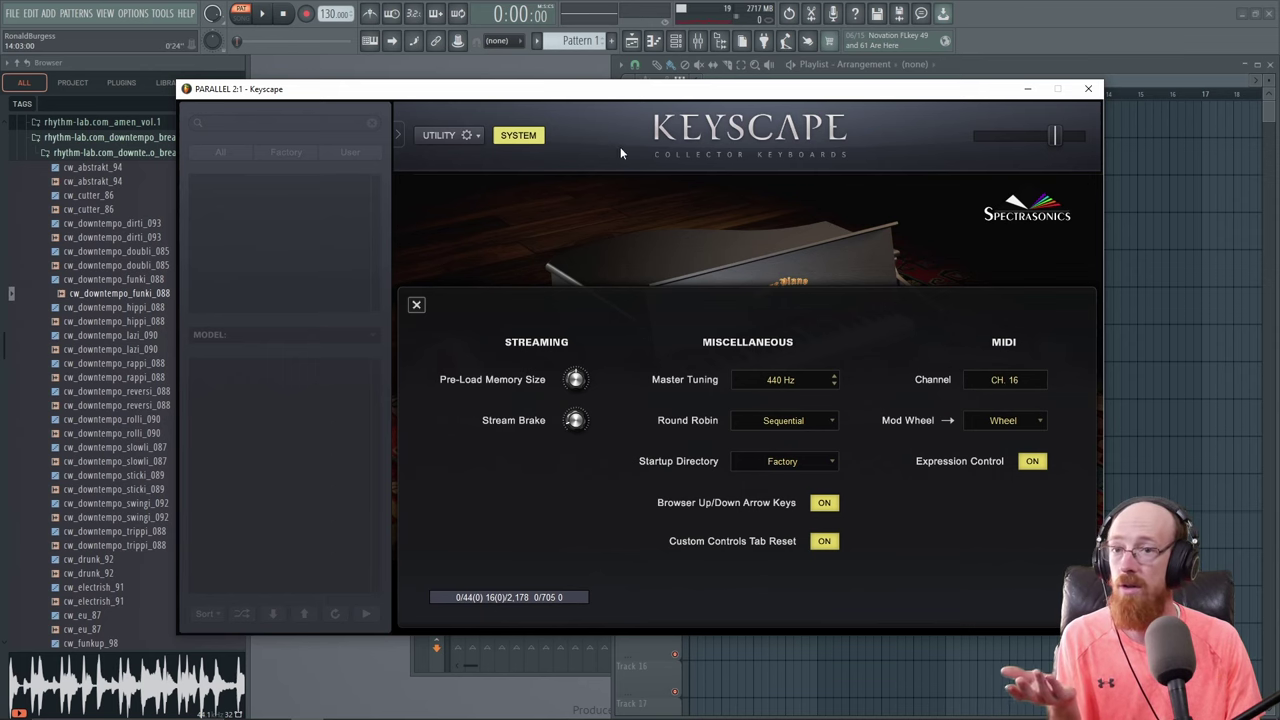
{"action": "left_click", "coordinate": [1091, 89]}
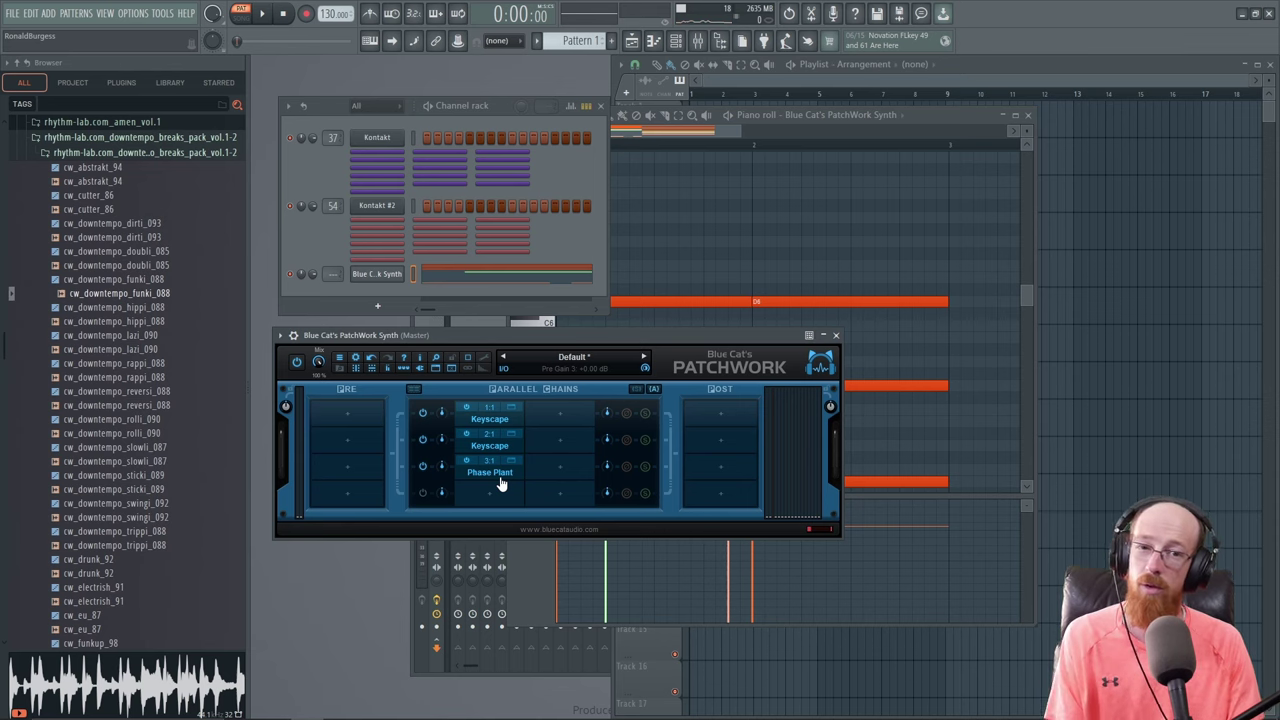
{"action": "left_click", "coordinate": [708, 140]}
{"action": "scroll", "coordinate": [803, 391], "scroll_direction": "down", "scroll_amount": 5}
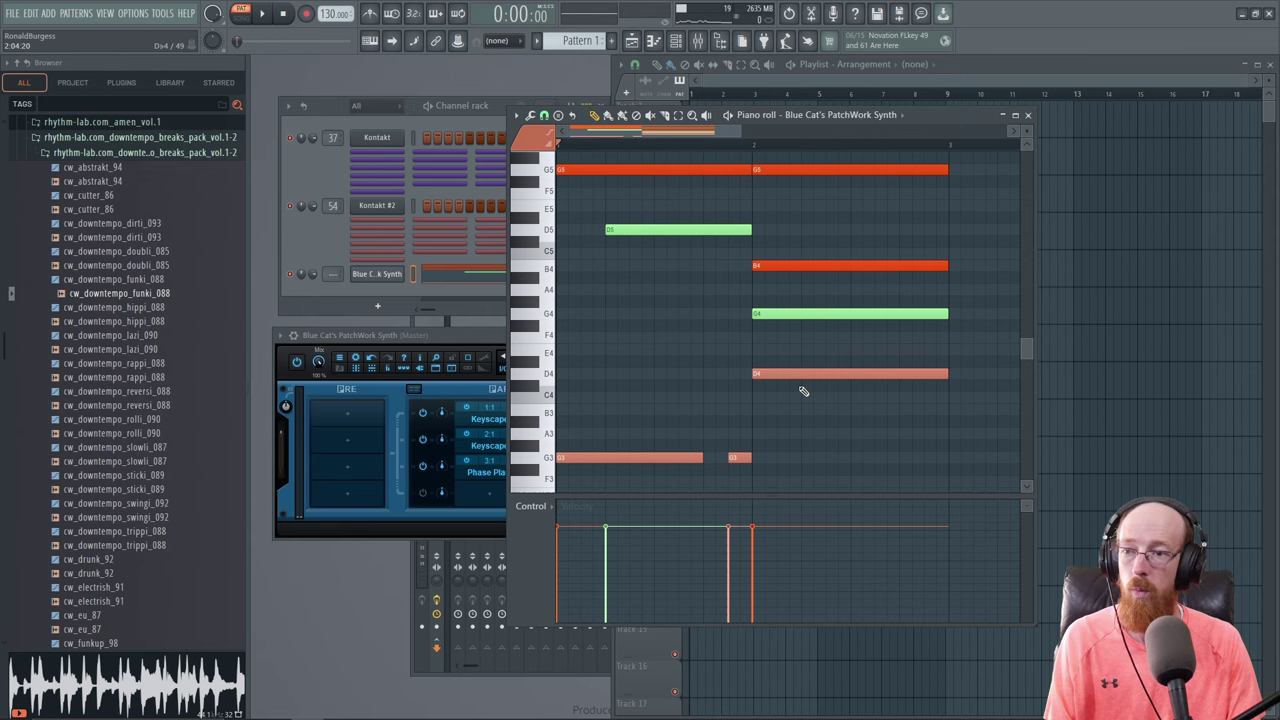
{"action": "scroll", "coordinate": [760, 346], "scroll_direction": "up", "scroll_amount": 3}
{"action": "left_click_drag", "start_coordinate": [645, 205], "coordinate": [810, 362]}
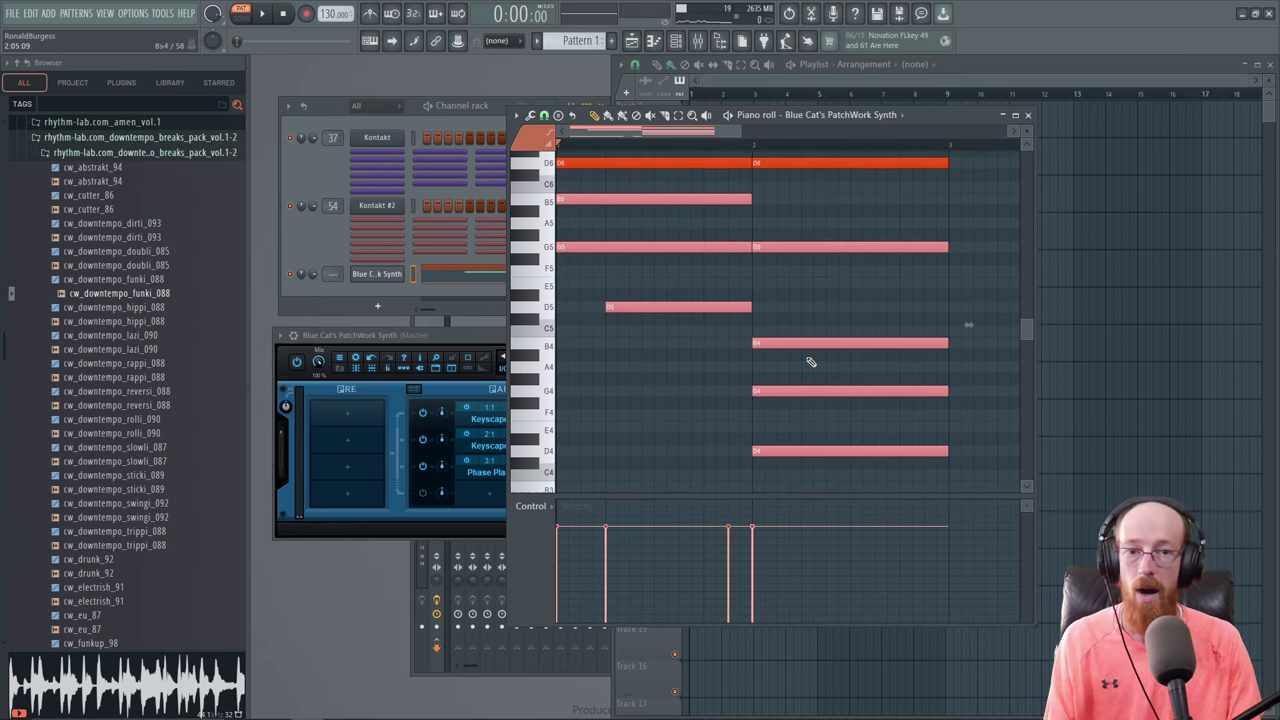
{"action": "left_click", "coordinate": [695, 396]}
{"action": "scroll", "coordinate": [695, 396], "scroll_direction": "up", "scroll_amount": 3}
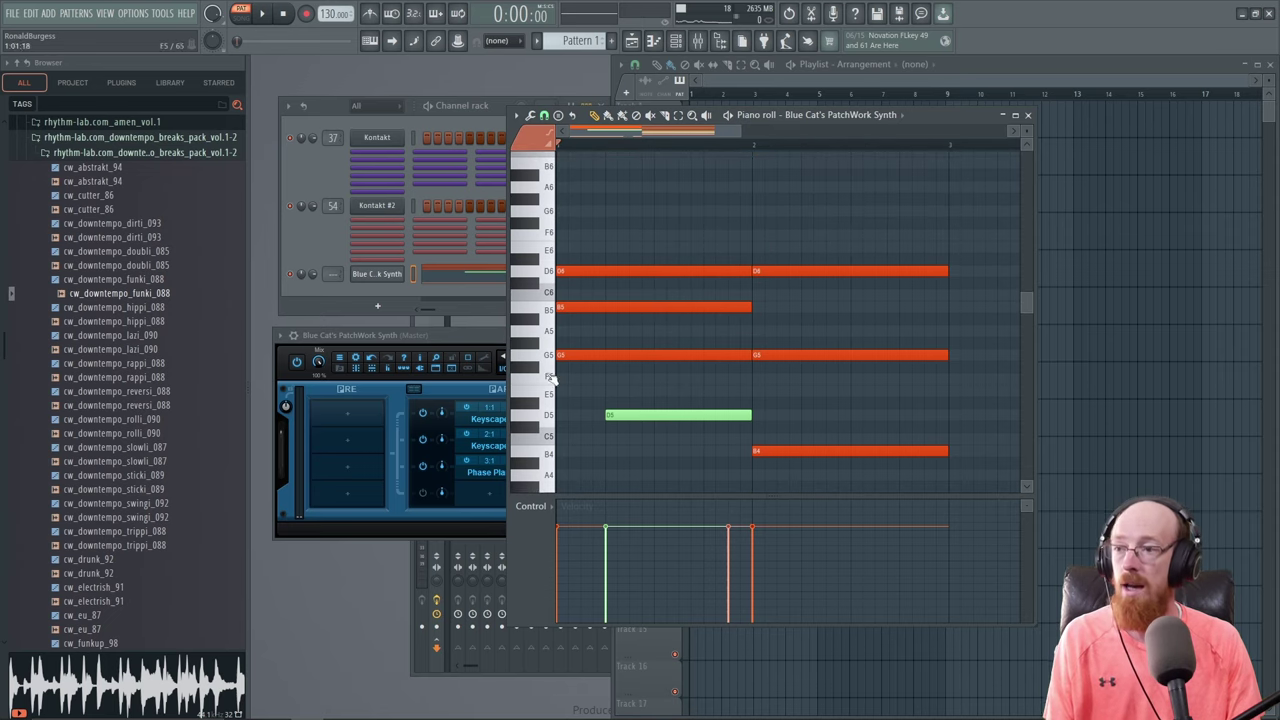
{"action": "left_click", "coordinate": [399, 291]}
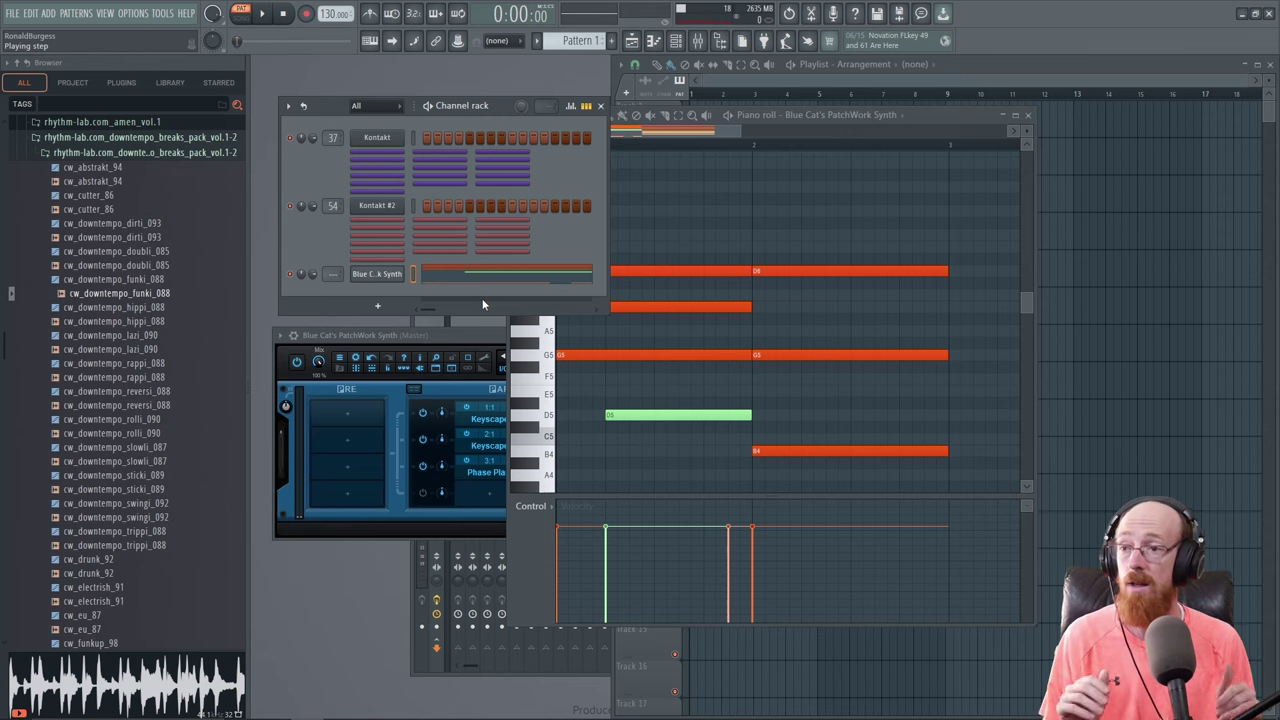
{"action": "left_click", "coordinate": [484, 340]}
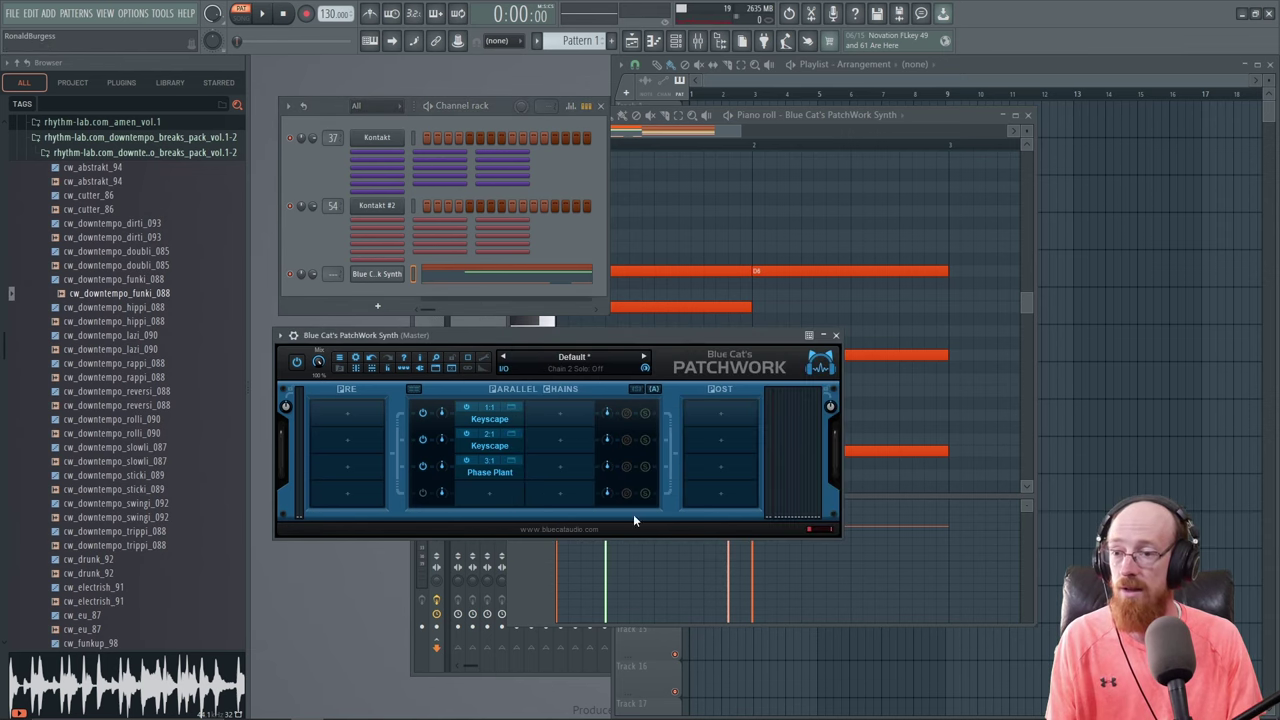